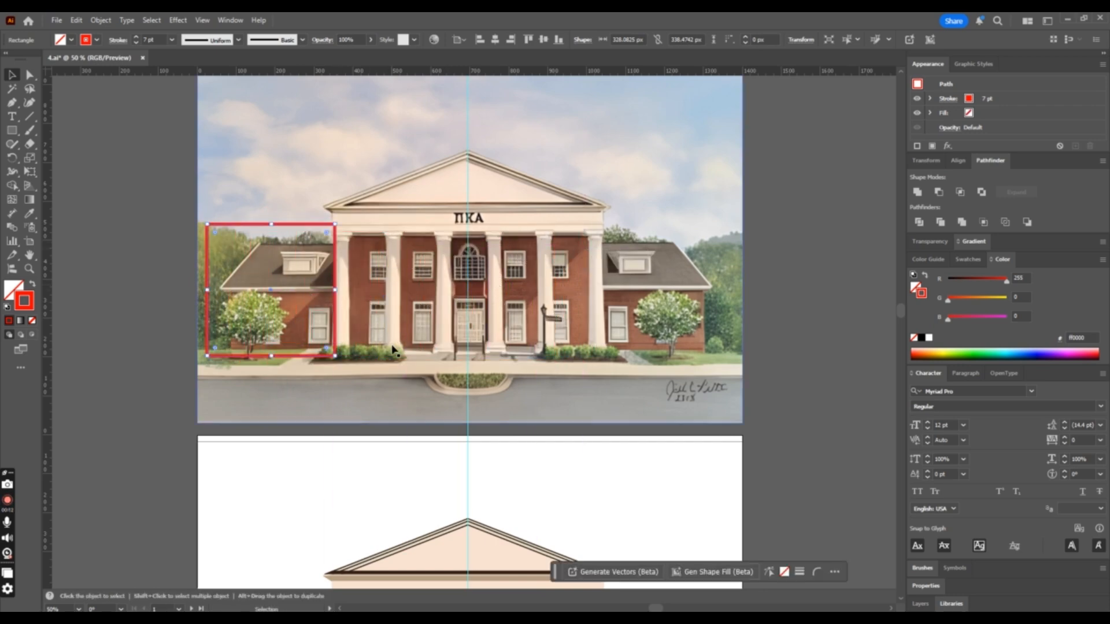
Trace the left wing's roof as a closed Pen tool shape and fill it with the roof brown sampled from the painting
click(12, 104)
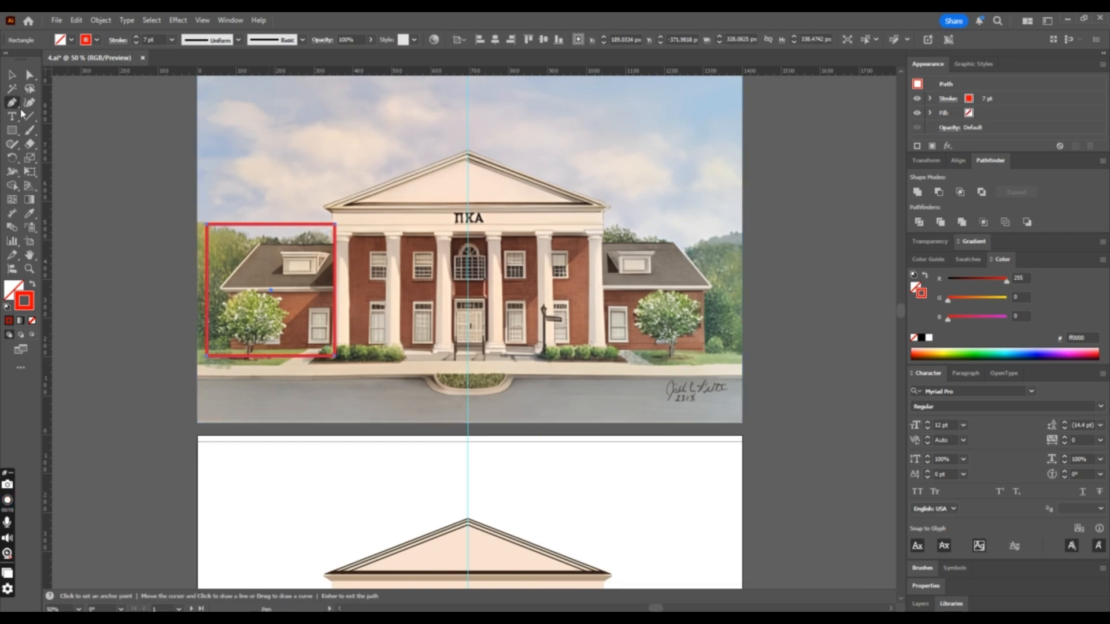
click(223, 290)
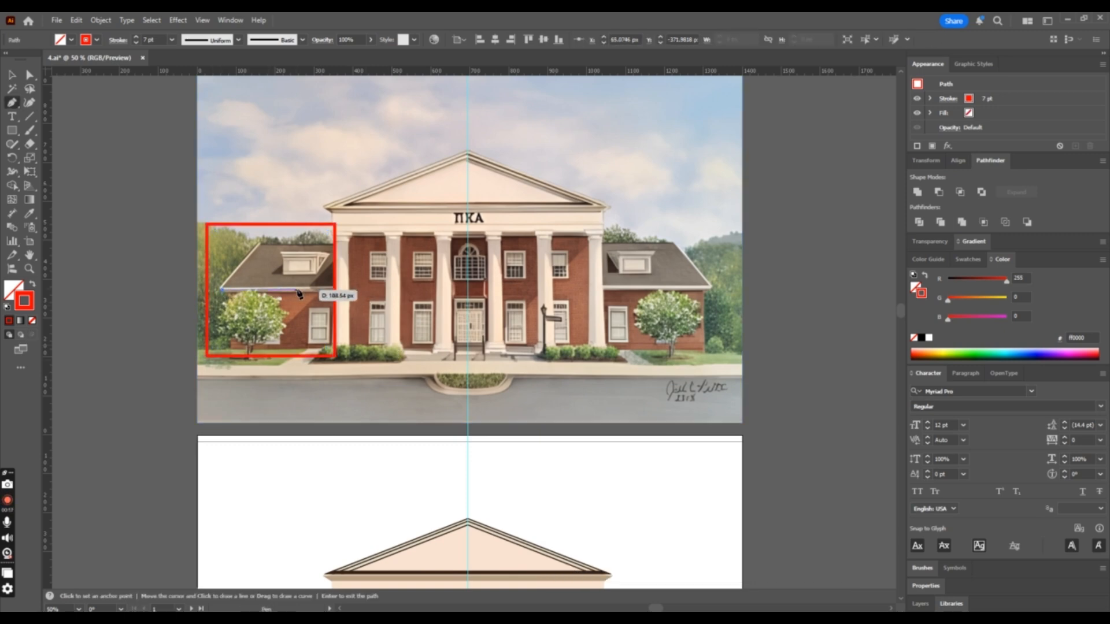
click(333, 289)
click(334, 244)
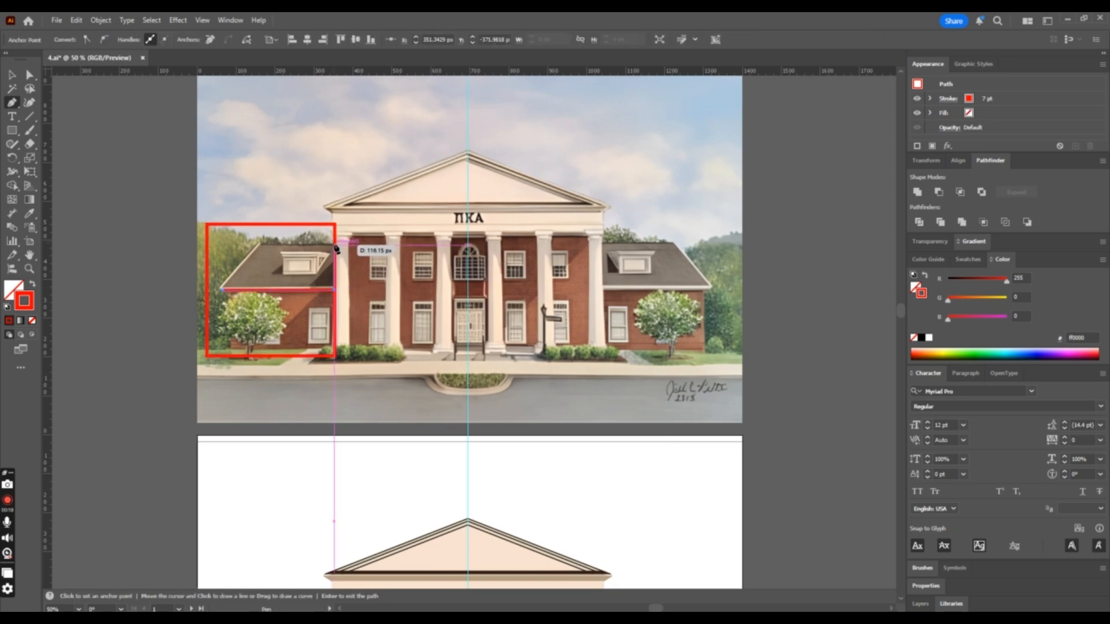
click(258, 245)
click(223, 289)
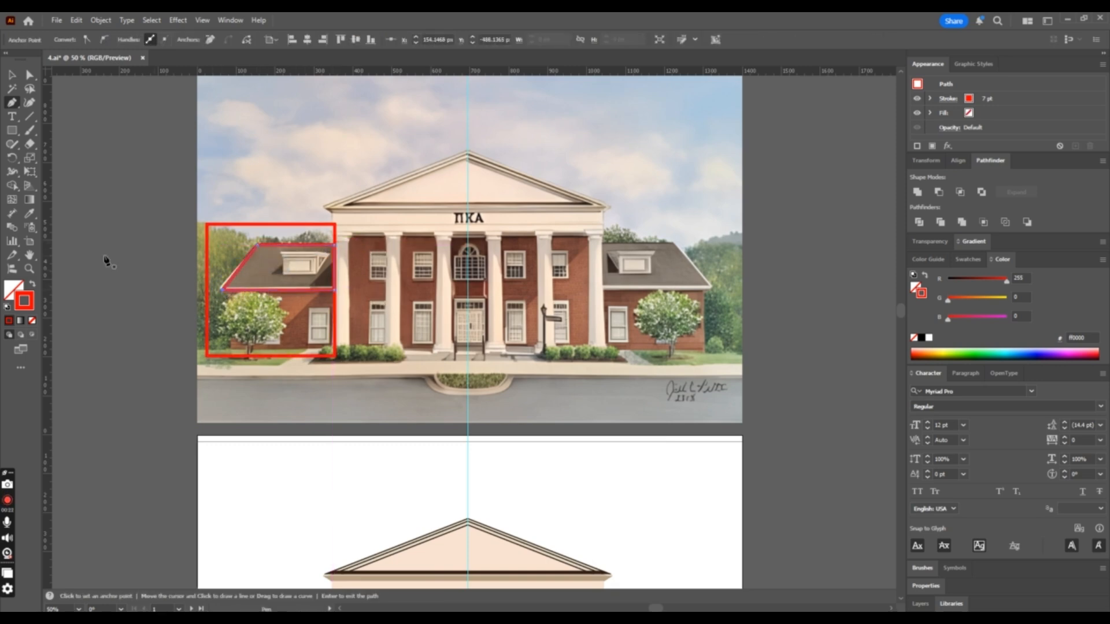
click(29, 213)
click(272, 267)
key(v)
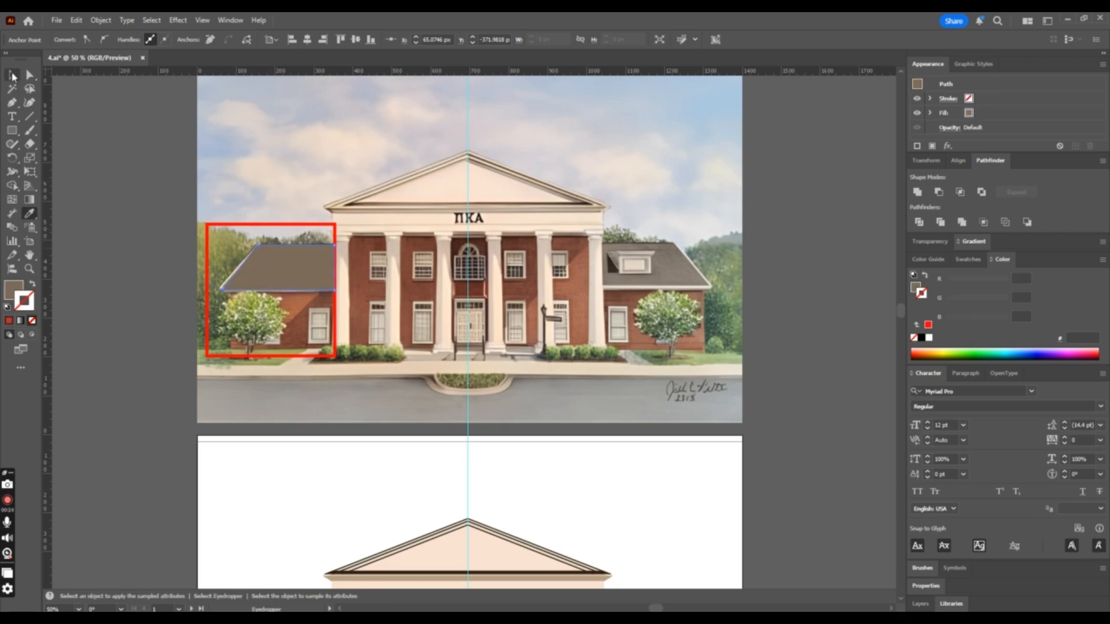
click(181, 177)
drag(302, 283, 318, 344)
key(ctrl+z)
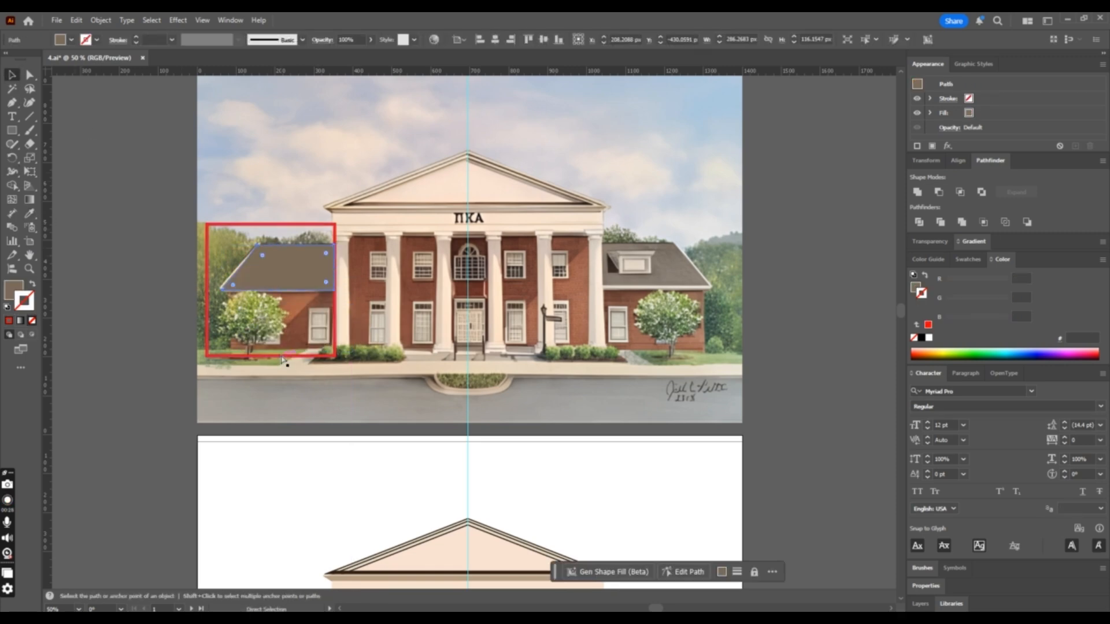
key(ctrl+plus)
key(ctrl+minus)
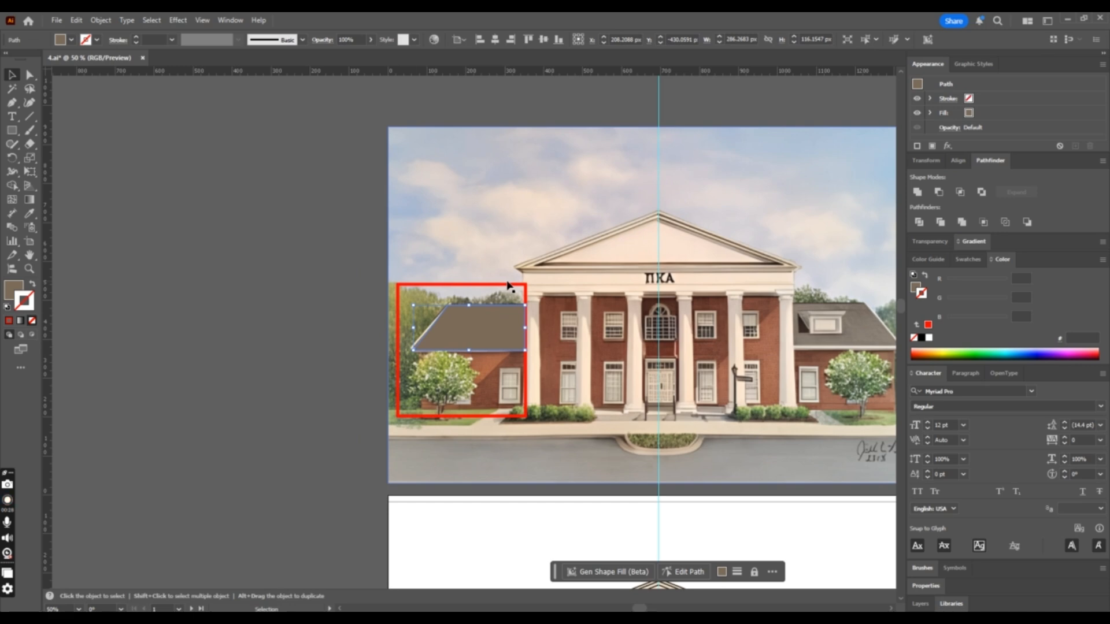
Move the red rectangle from the left wing over the middle of the facade and on to its right-hand columns
drag(508, 285, 638, 292)
key(ctrl+plus)
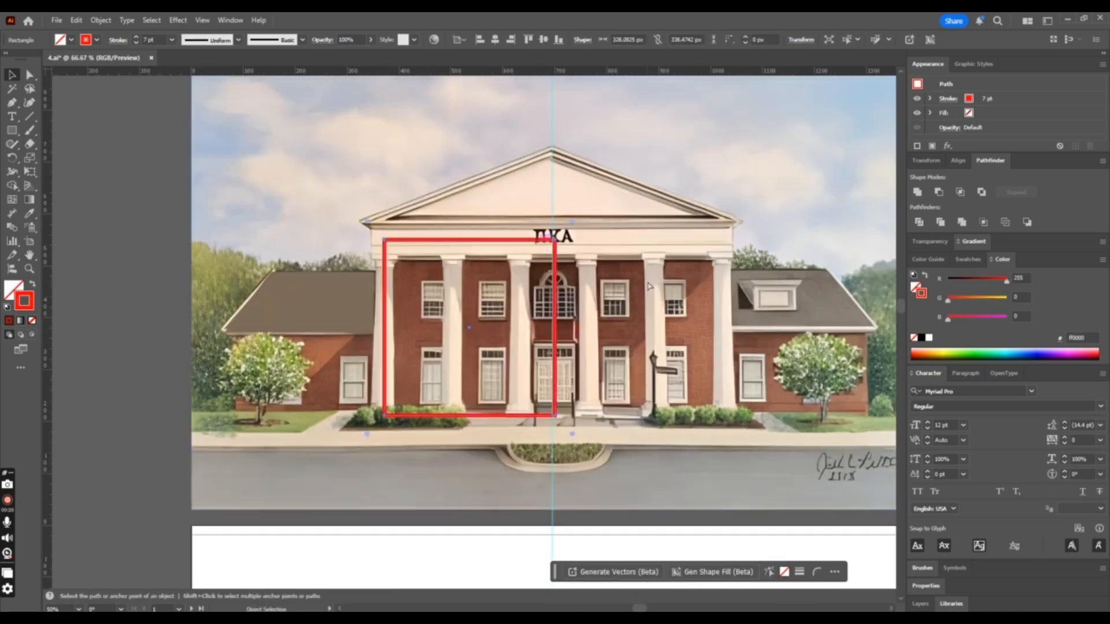
key(ctrl+plus)
key(v)
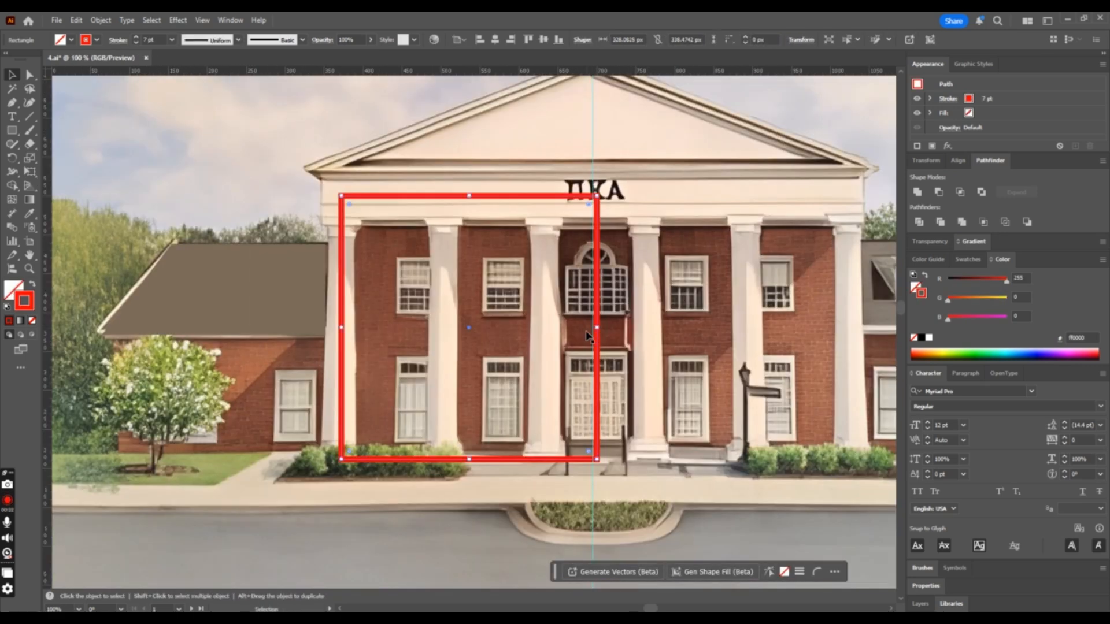
drag(600, 340, 875, 341)
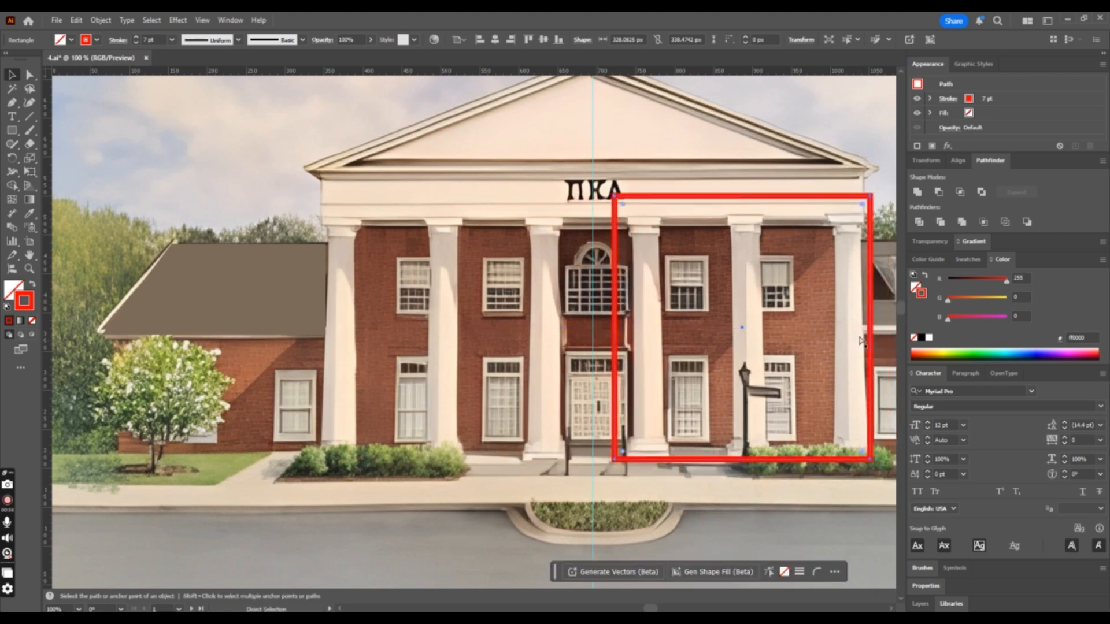
key(ctrl+plus)
key(ctrl+plus)
key(ctrl+minus)
key(ctrl+minus)
key(ctrl+minus)
key(ctrl+minus)
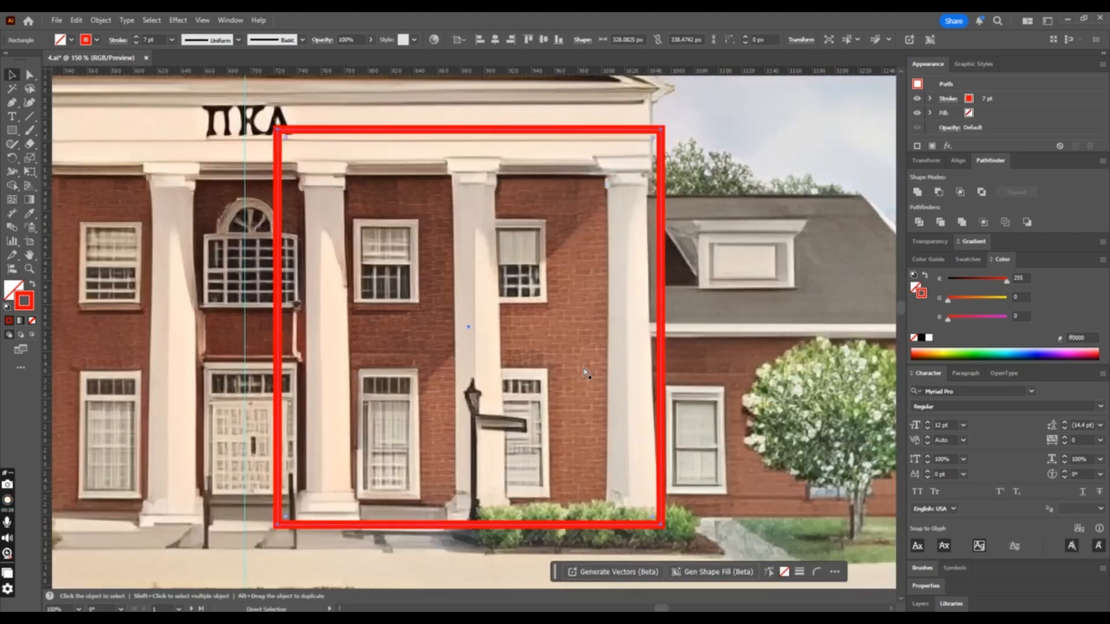
Undo both moves of the red rectangle so it frames the left wing again
key(ctrl+z)
key(a)
key(ctrl+minus)
key(ctrl+z)
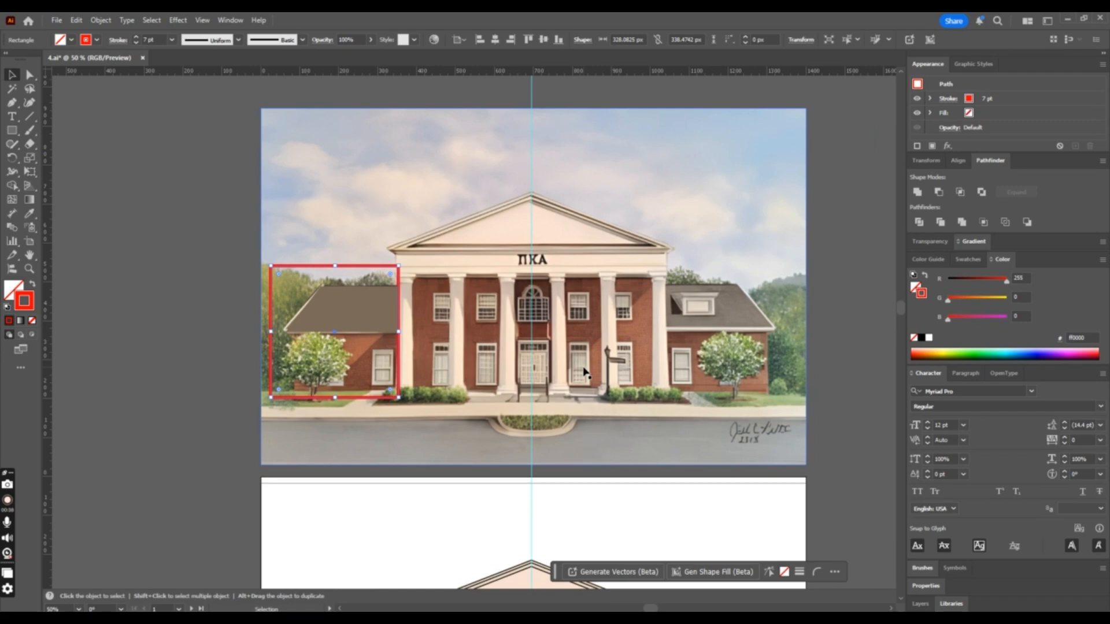
Undo the left roof shape's brown fill, compare its outline with the painting, and redo the fill
key(ctrl+plus)
key(ctrl+plus)
key(ctrl+plus)
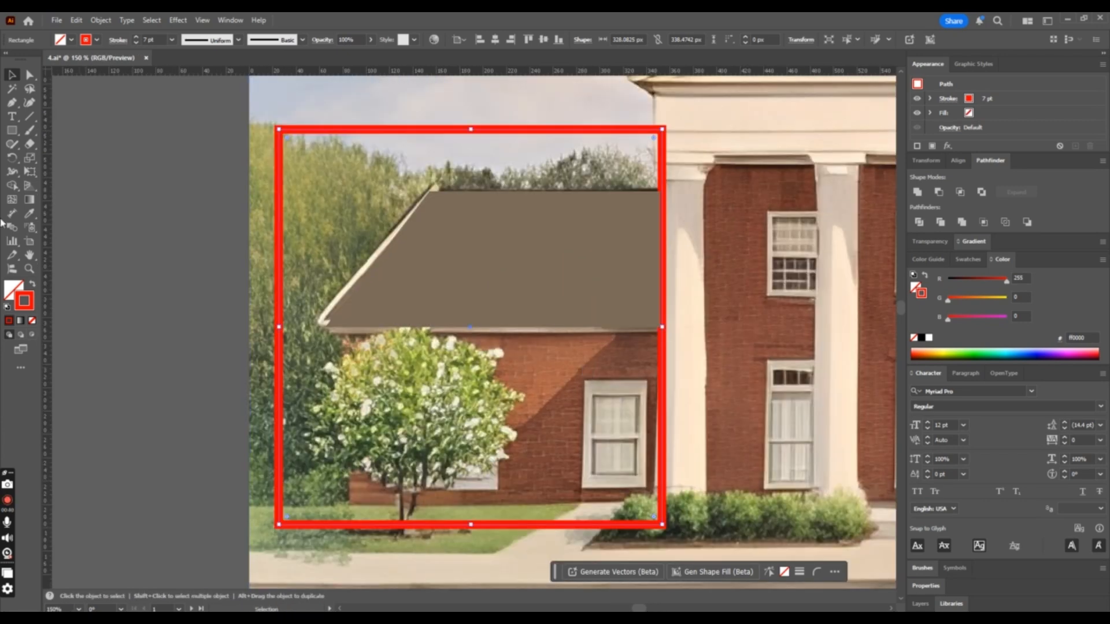
click(483, 305)
key(ctrl+z)
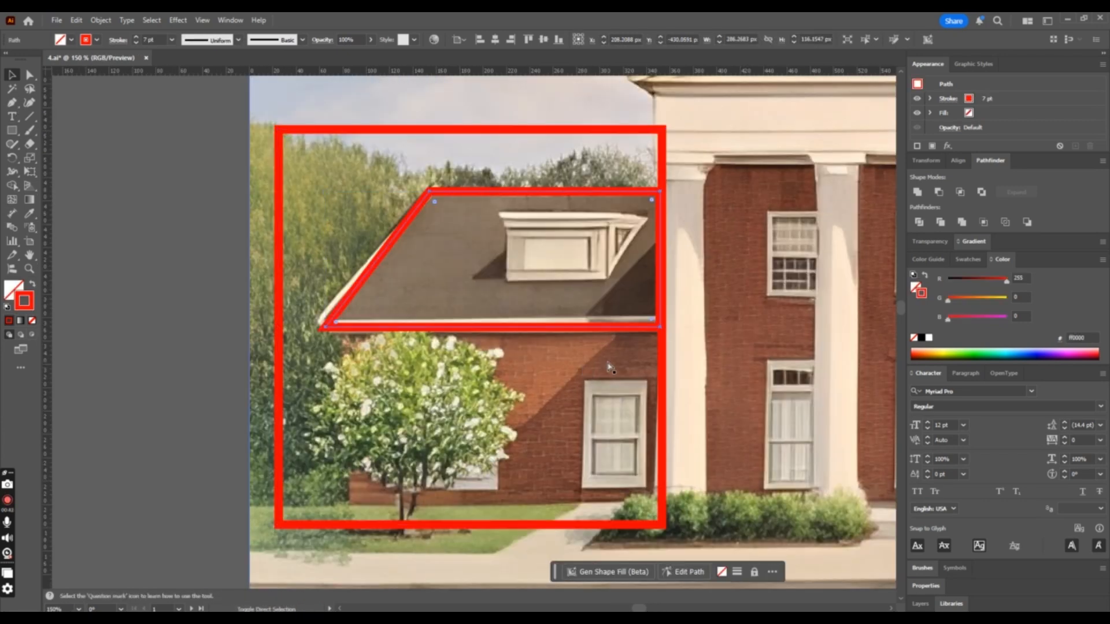
key(ctrl+shift+z)
key(ctrl+minus)
key(ctrl+minus)
key(ctrl+minus)
key(ctrl+plus)
key(ctrl+plus)
key(ctrl+plus)
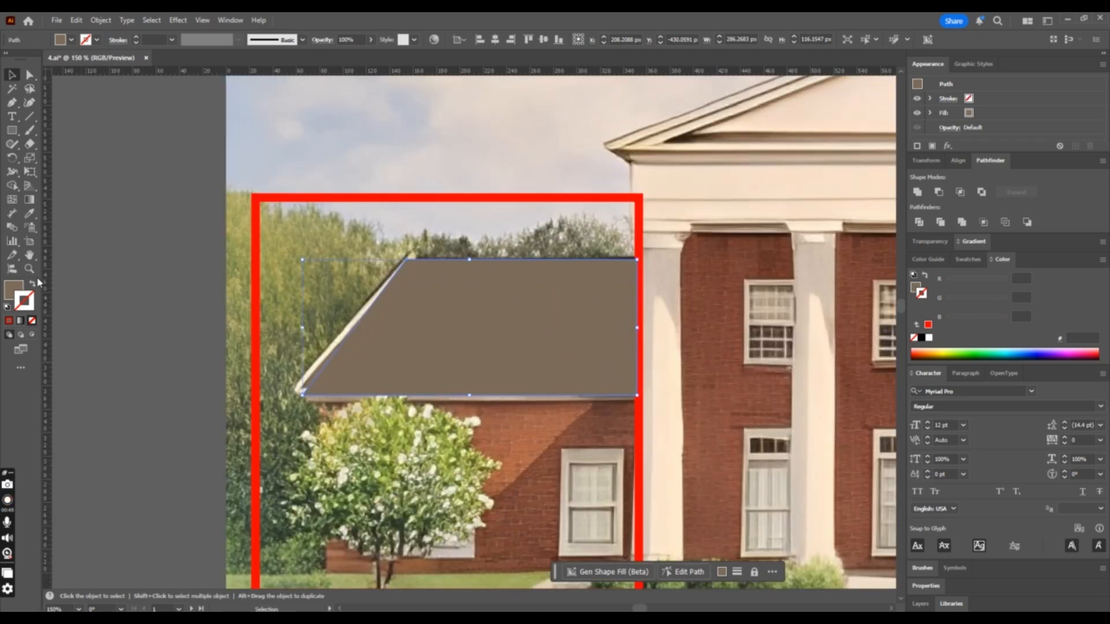
Group all the vector building parts on the lower artboard and move the group up onto the matching building in the painting
key(ctrl+minus)
key(ctrl+minus)
key(ctrl+minus)
key(ctrl+minus)
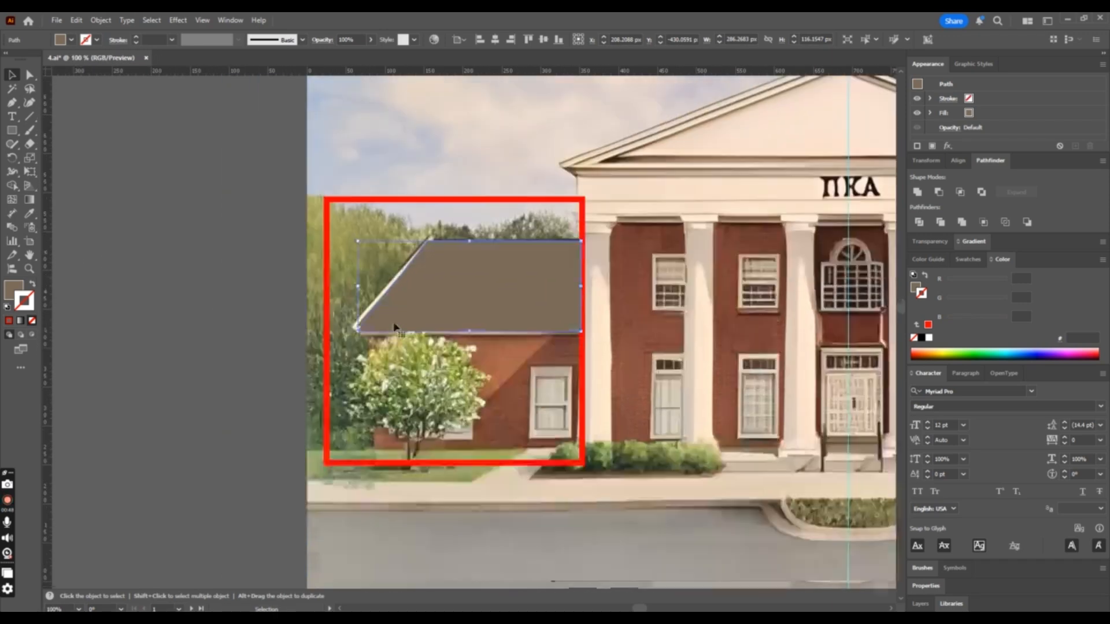
scroll(434, 353, down, 3)
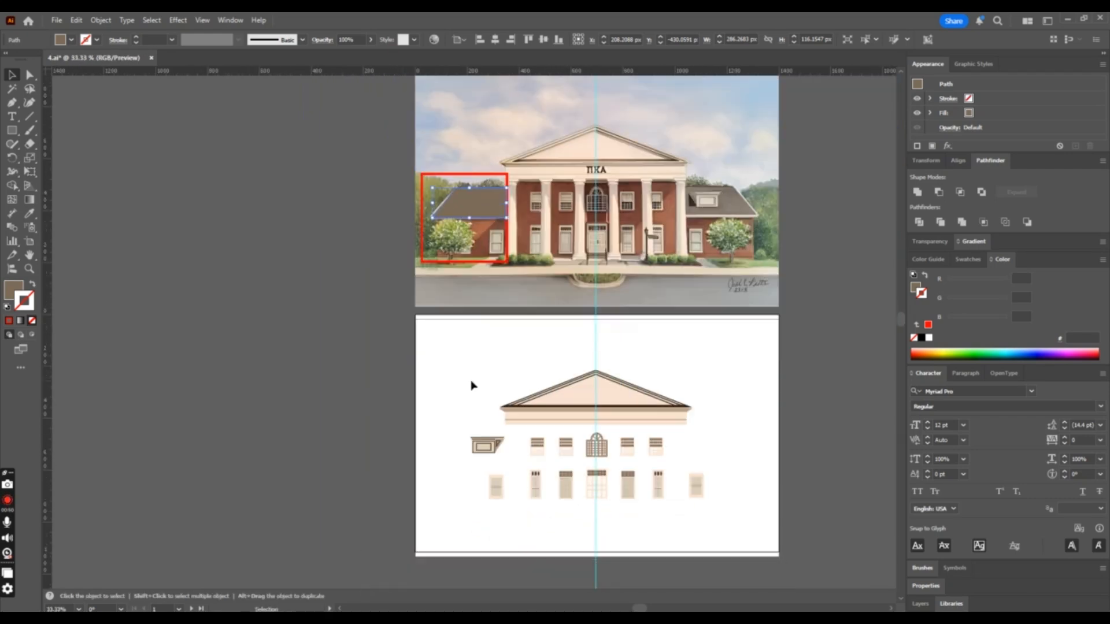
mouse_move(447, 348)
mouse_down()
mouse_move(744, 526)
mouse_move(778, 527)
mouse_up()
key(ctrl+g)
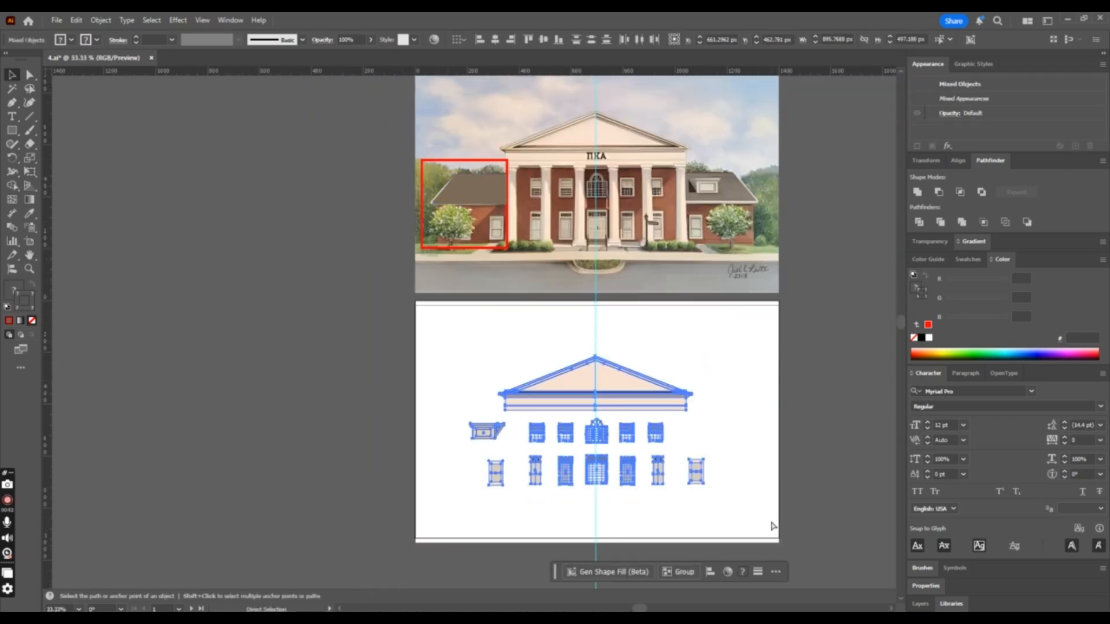
drag(659, 398, 663, 150)
key(ctrl+plus)
key(ctrl+plus)
key(ctrl)
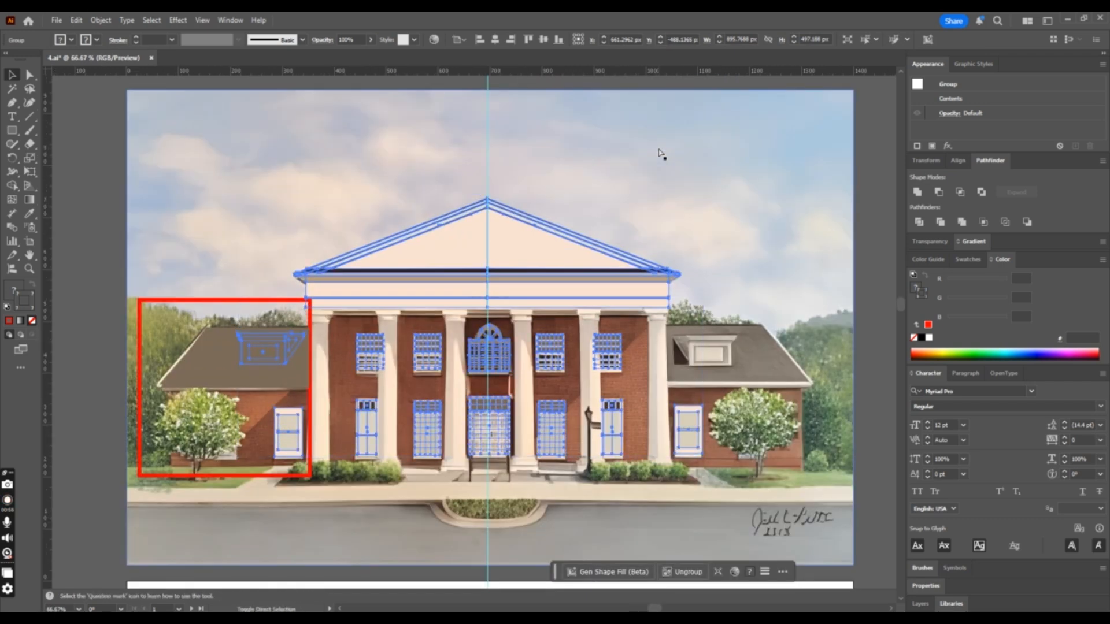
scroll(662, 154, down, 1)
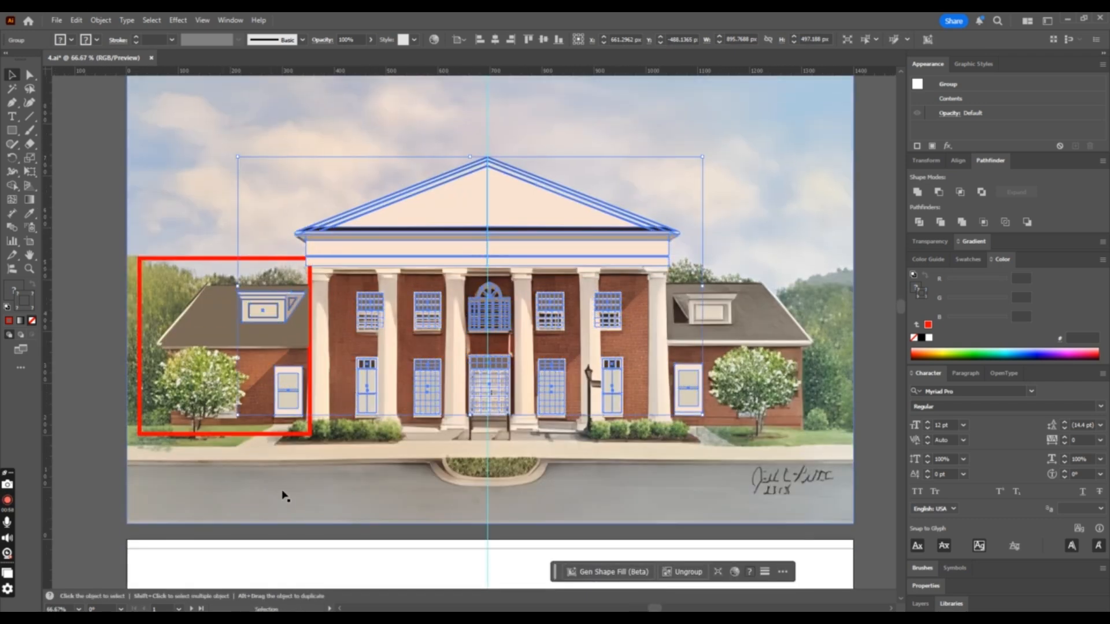
click(284, 496)
key(ctrl)
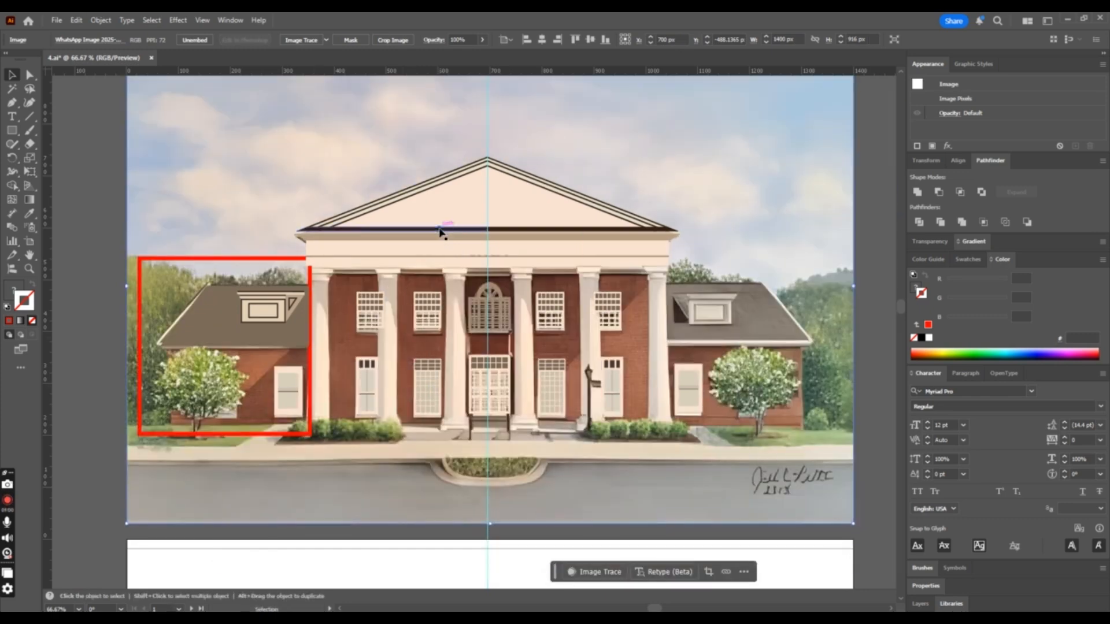
drag(444, 229, 565, 201)
key(ctrl+z)
ctrl+click(293, 339)
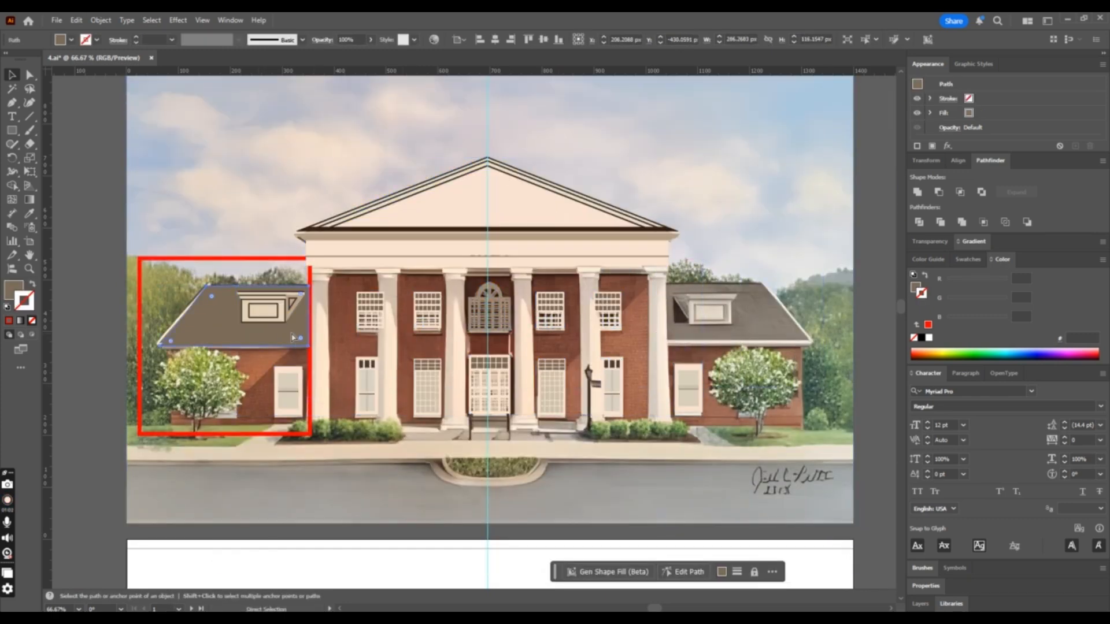
key(ctrl+equal)
key(ctrl+equal)
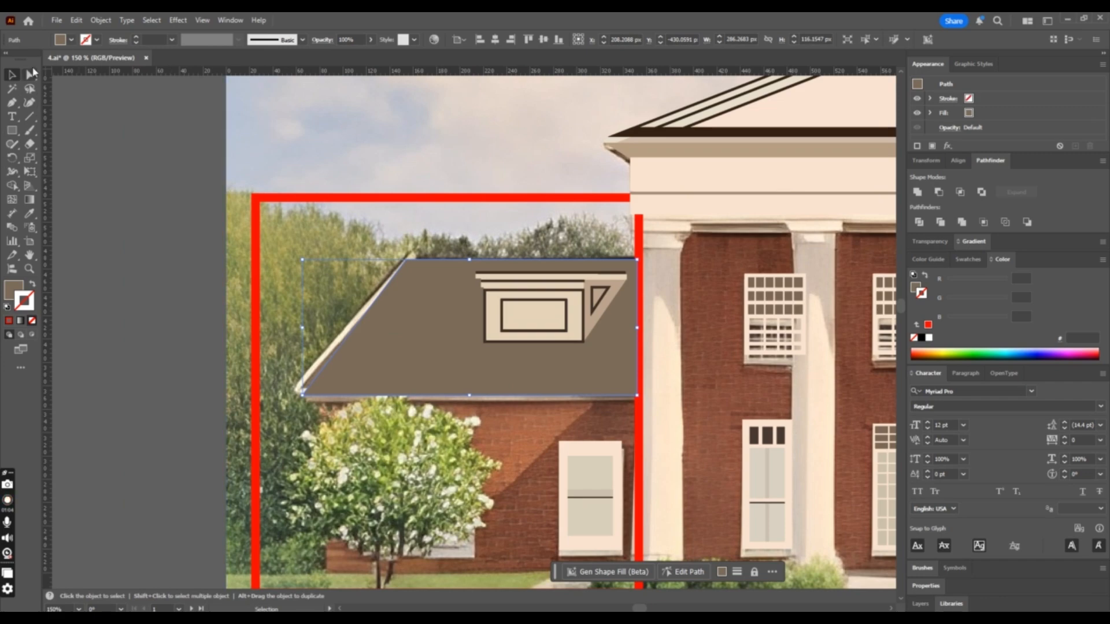
ctrl+click(501, 199)
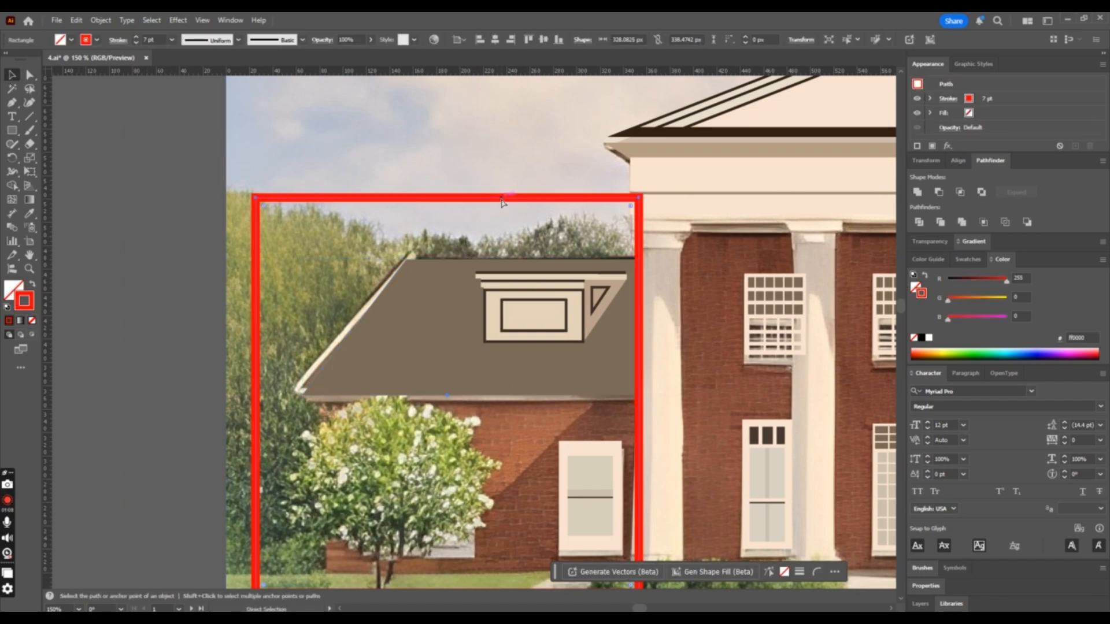
Ungroup the vector building parts lying over the painting
key(ctrl+minus)
key(ctrl+minus)
scroll(578, 301, down, 4)
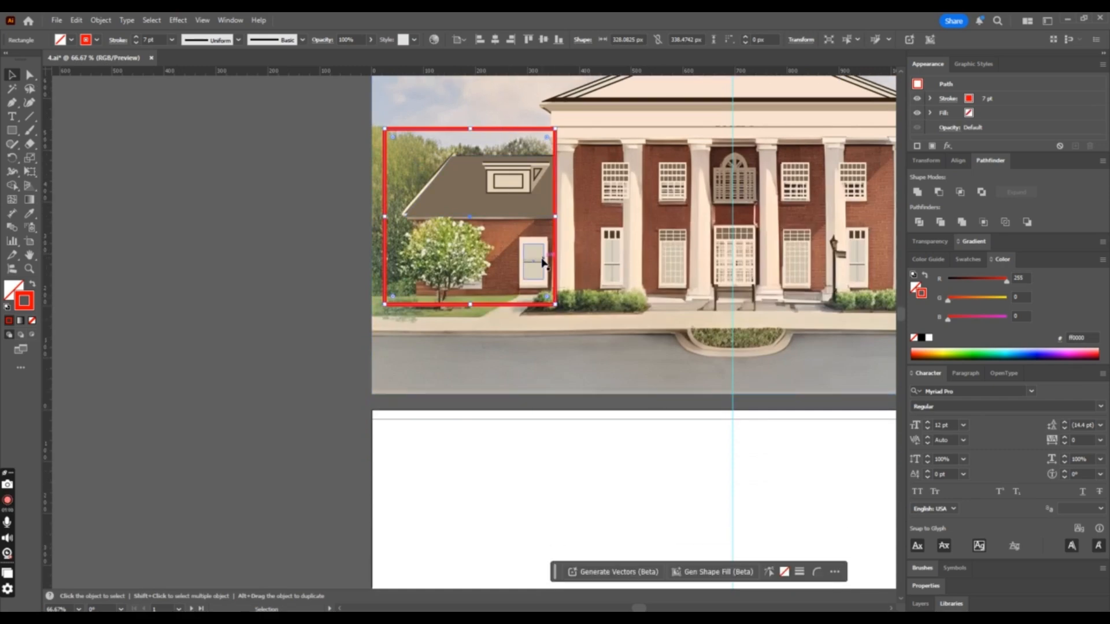
click(544, 263)
right_click(541, 264)
click(576, 417)
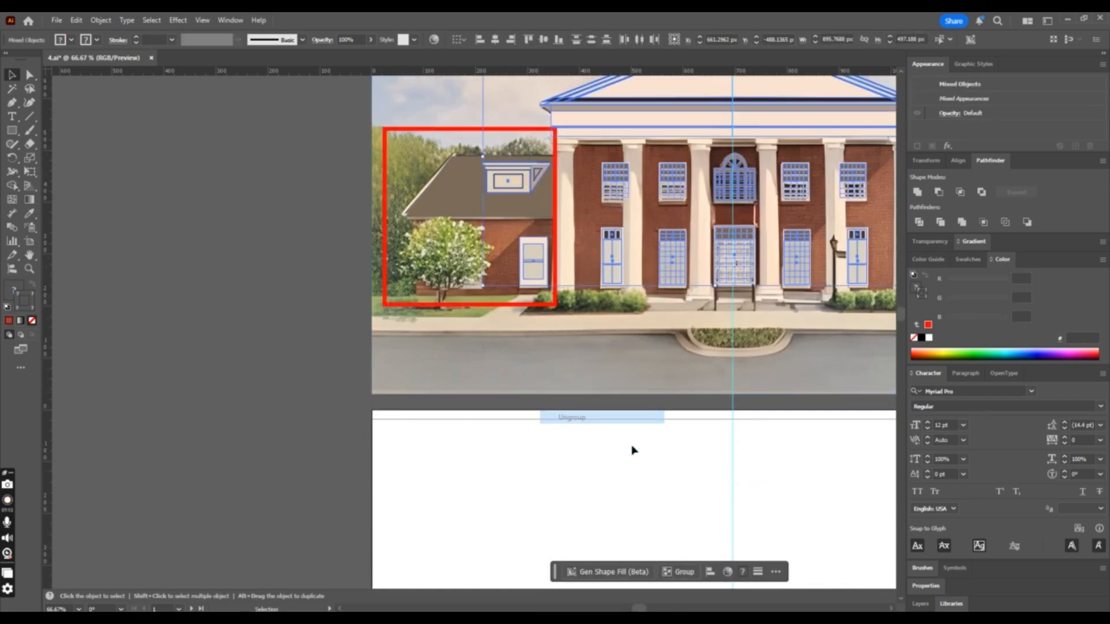
Duplicate the left wing's window about 122 px to the left at the same height, over the window behind the tree
click(543, 263)
scroll(543, 263, up, 3)
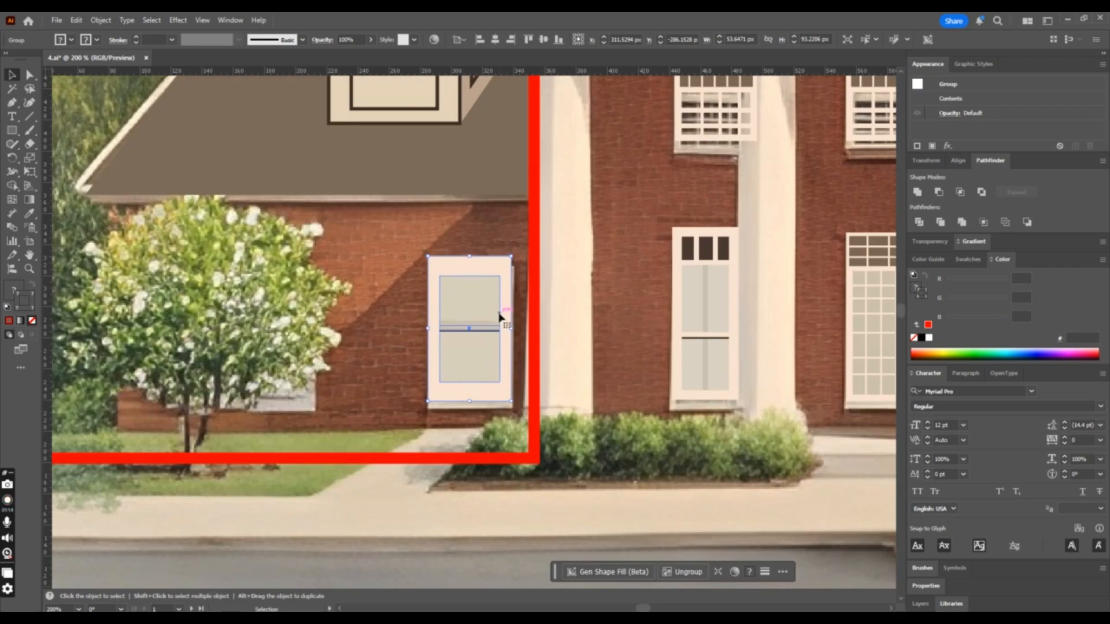
drag(499, 317, 311, 328)
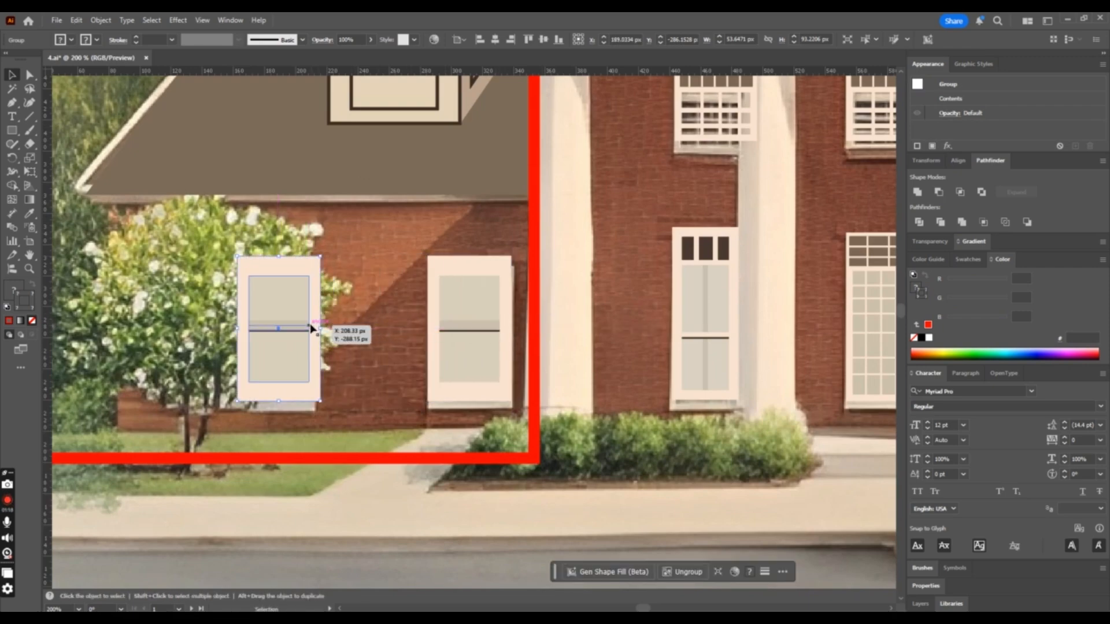
scroll(311, 328, down, 3)
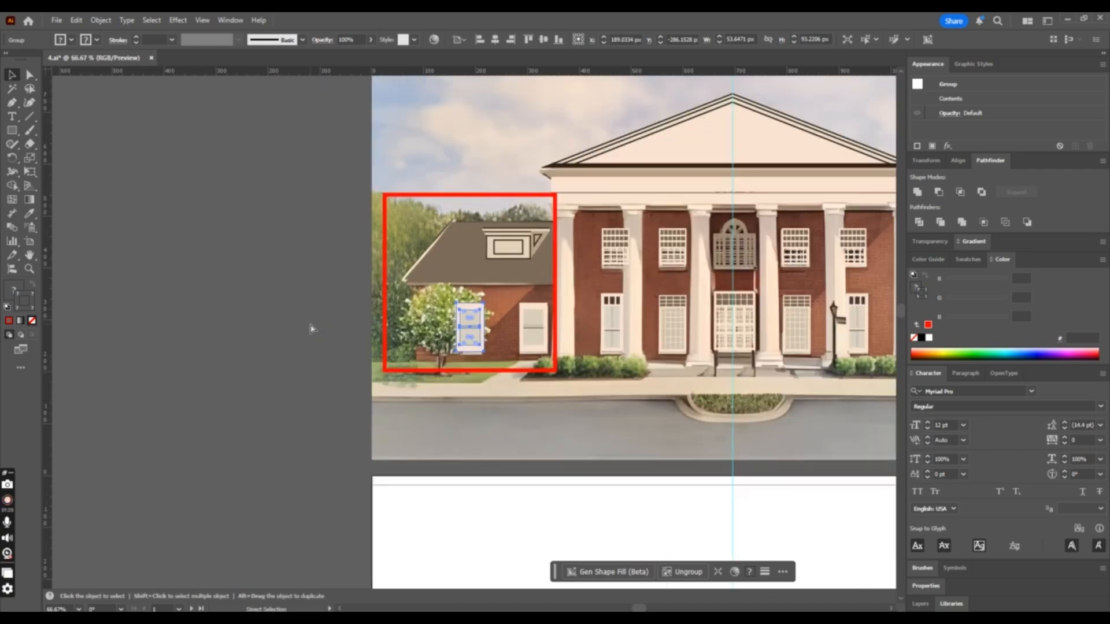
Trace the left wing's wall below the roof as a closed Pen tool shape and fill it with the sampled brick brown
click(14, 105)
key(ctrl+plus)
key(ctrl+plus)
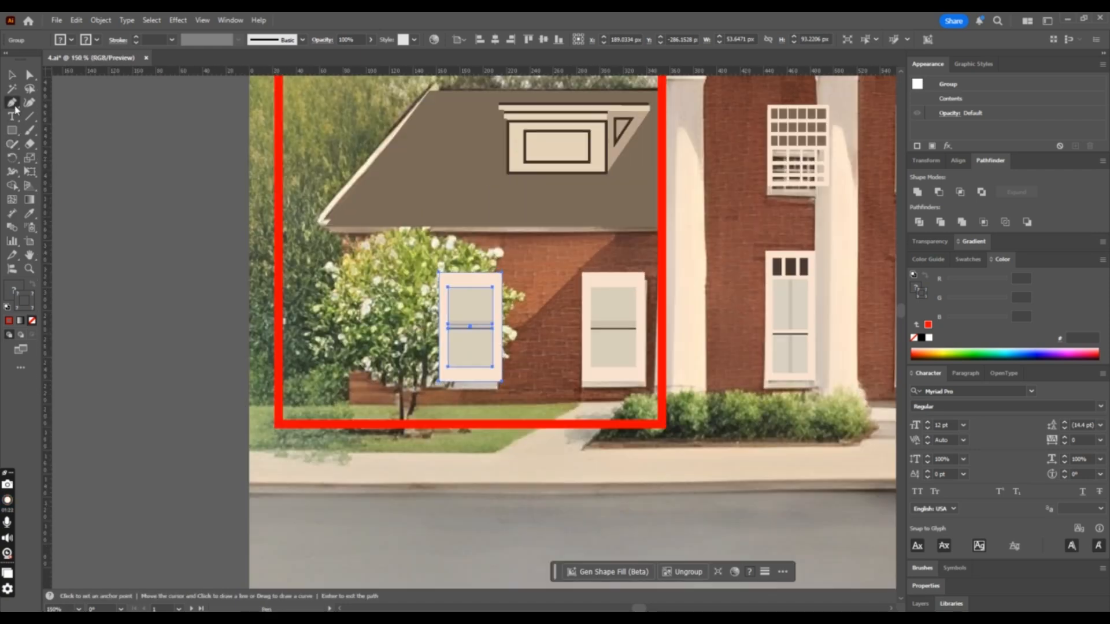
click(346, 227)
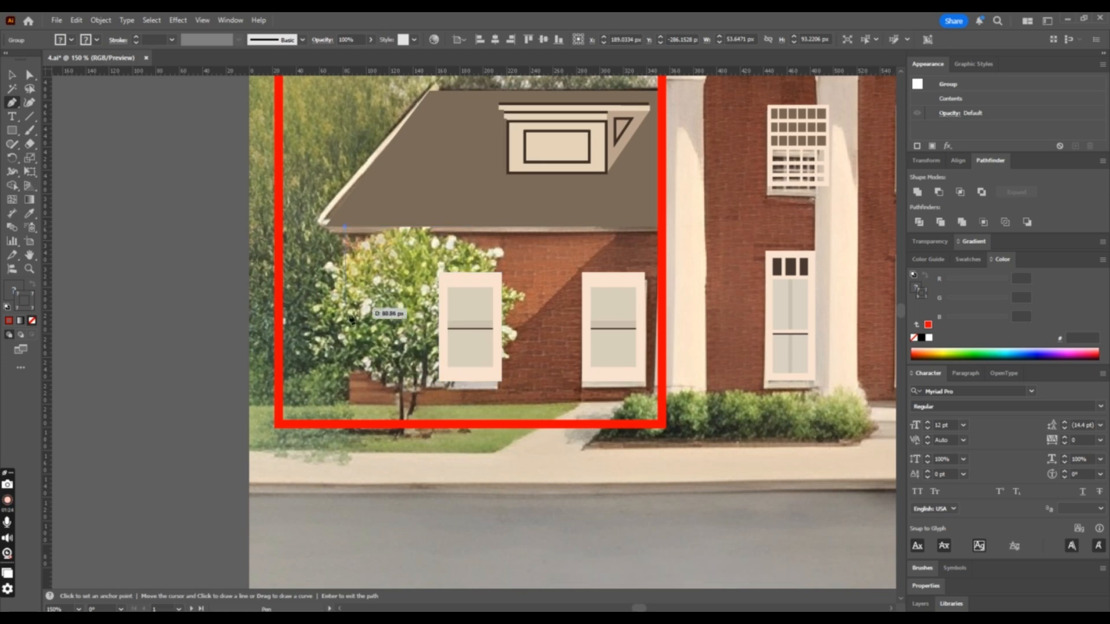
click(346, 406)
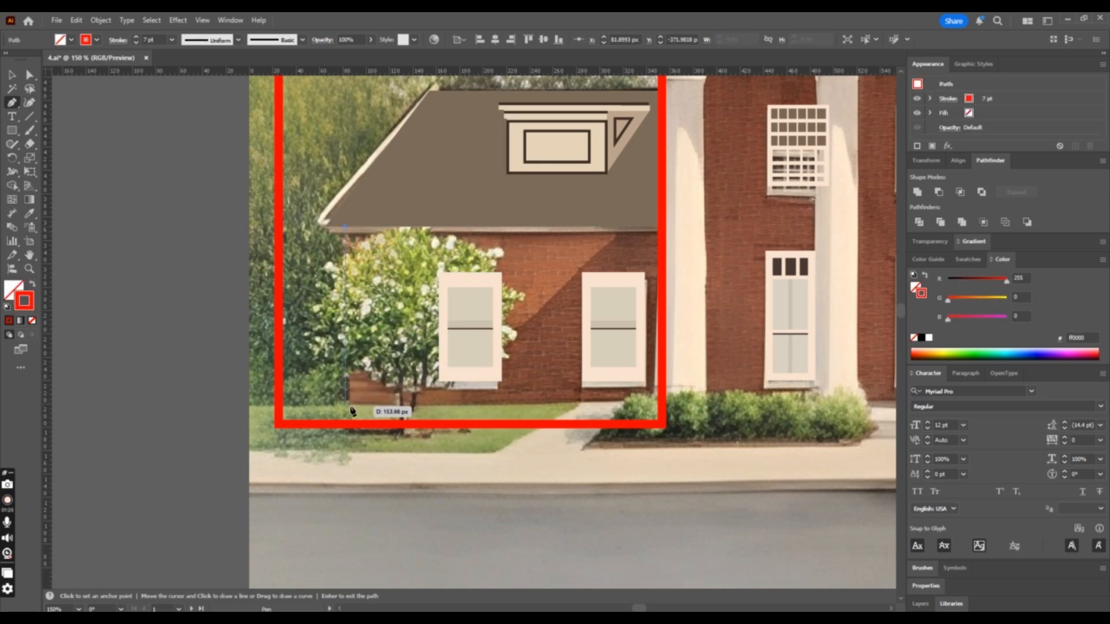
click(660, 406)
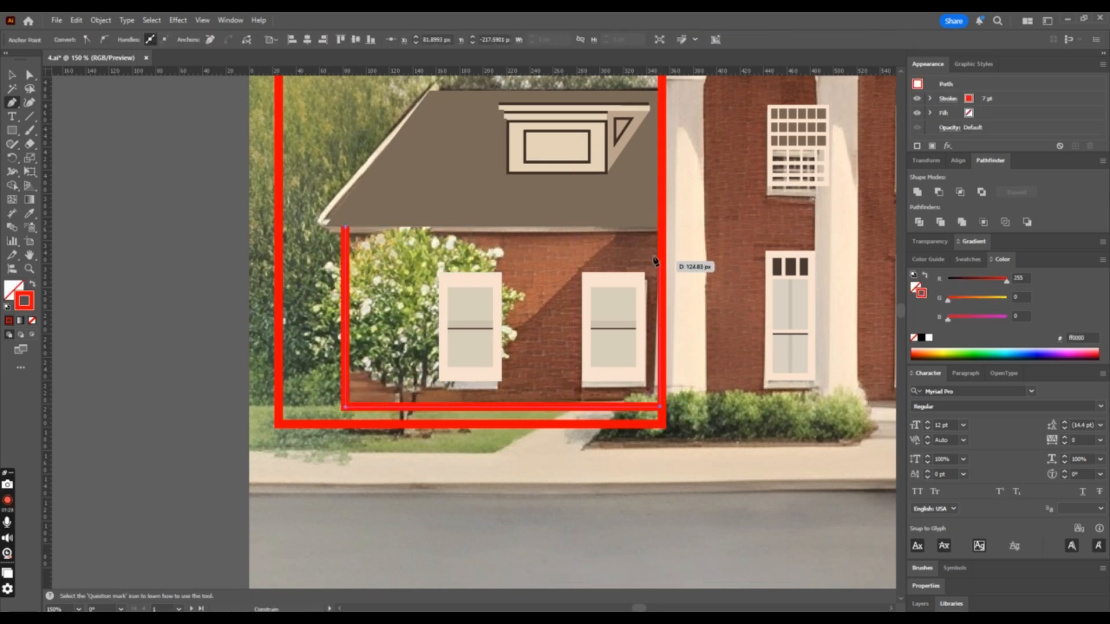
click(659, 226)
click(346, 226)
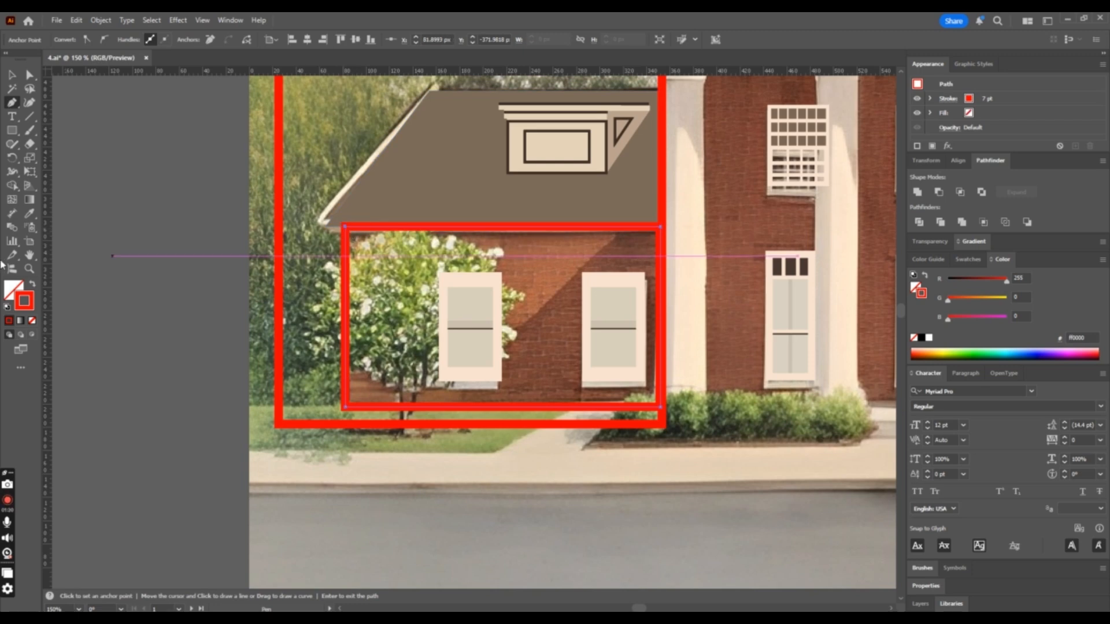
click(29, 213)
click(554, 328)
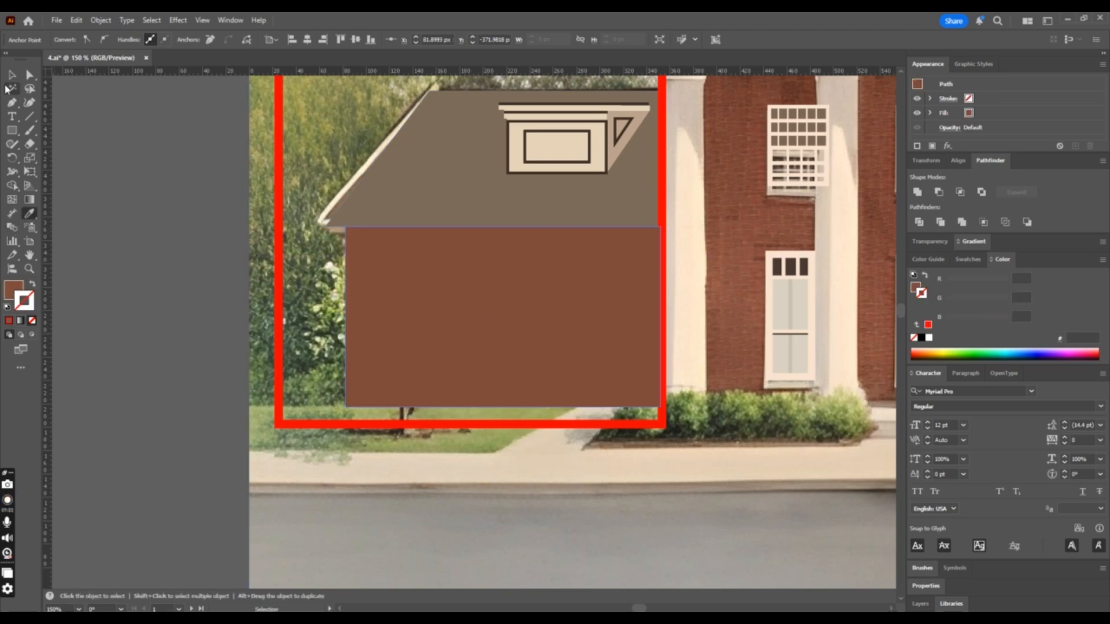
click(13, 75)
mouse_move(16, 62)
mouse_down()
mouse_move(42, 94)
mouse_move(8, 65)
mouse_up()
click(330, 175)
click(124, 166)
scroll(123, 166, up, 1)
click(430, 272)
scroll(432, 252, up, 1)
drag(432, 251, 384, 241)
key(ctrl+z)
drag(443, 290, 91, 295)
key(ctrl+z)
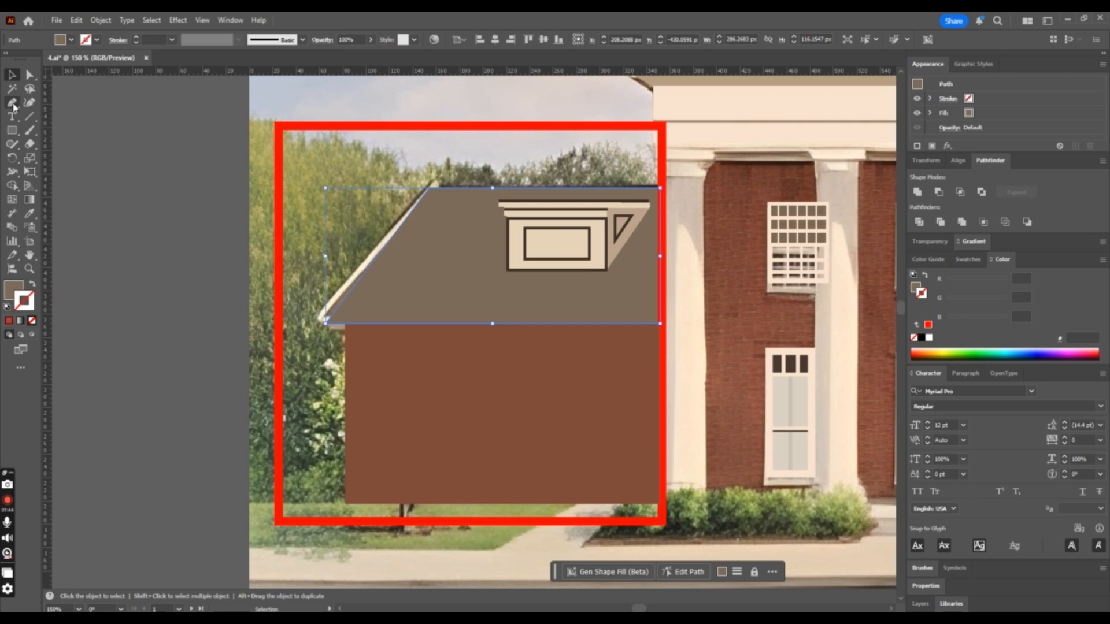
drag(419, 232, 372, 328)
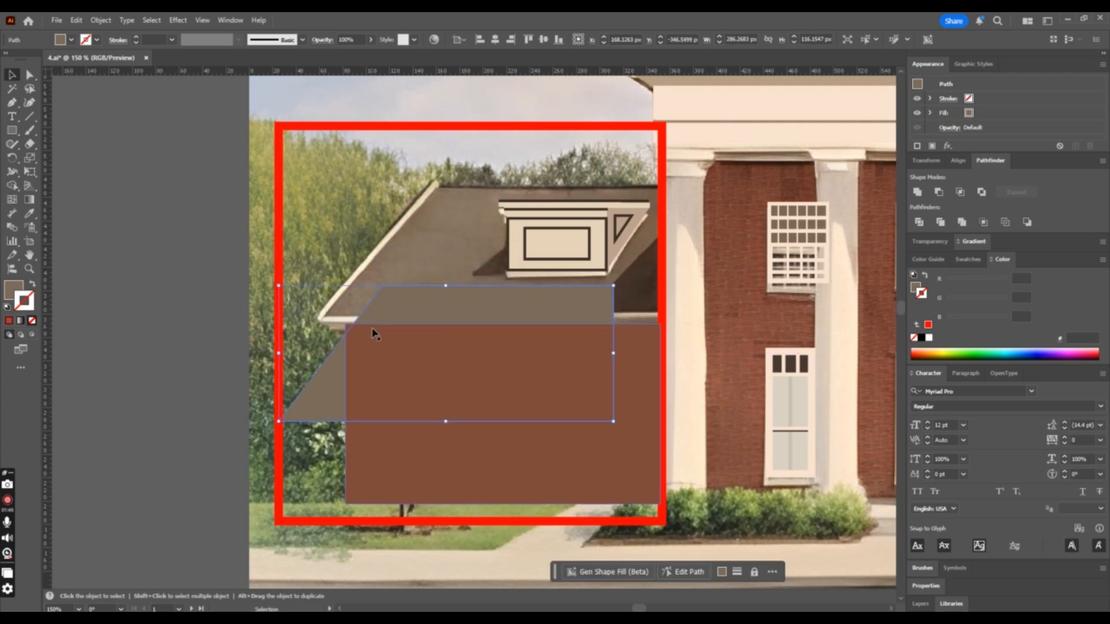
key(ctrl+z)
click(106, 207)
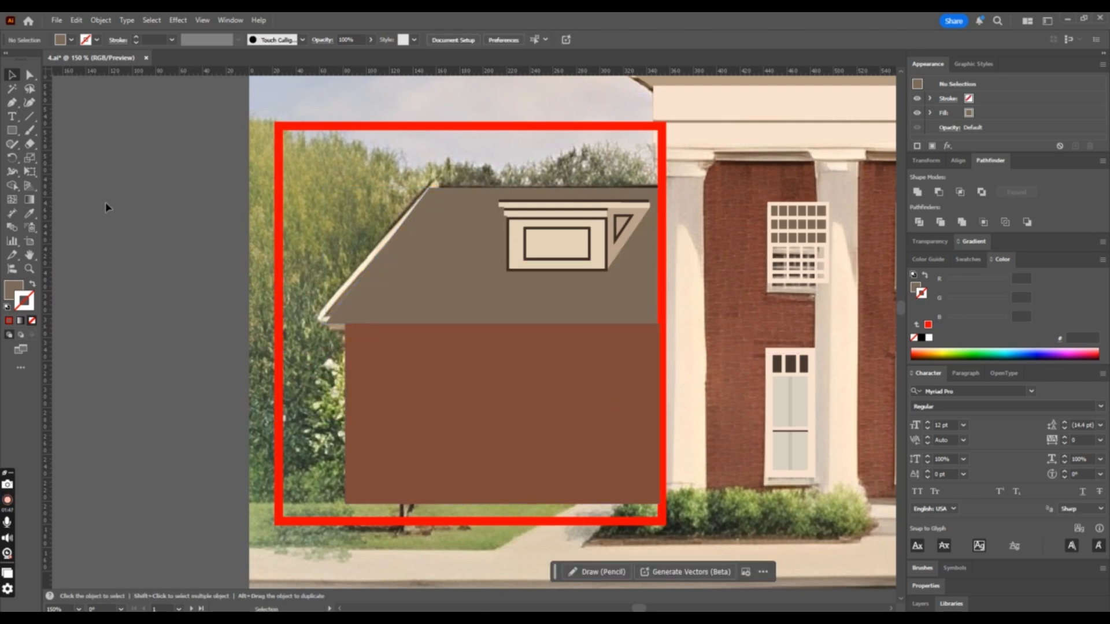
Trace the left wing's roof trim as an open Pen path down the slope and along the eave, with a stroke and no fill
click(12, 103)
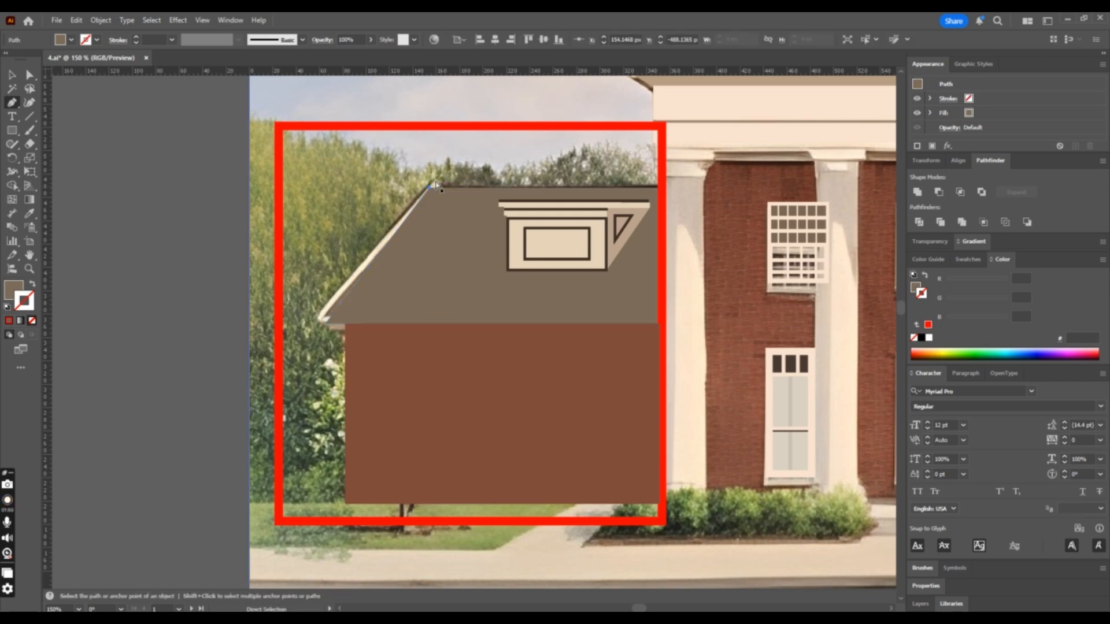
click(437, 183)
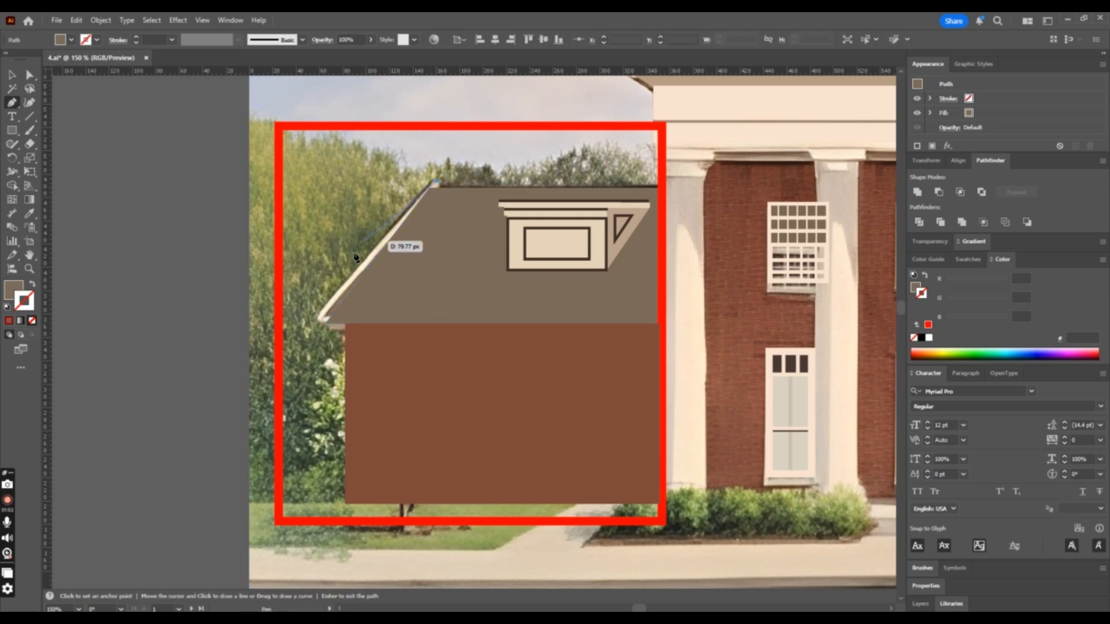
click(323, 321)
click(661, 326)
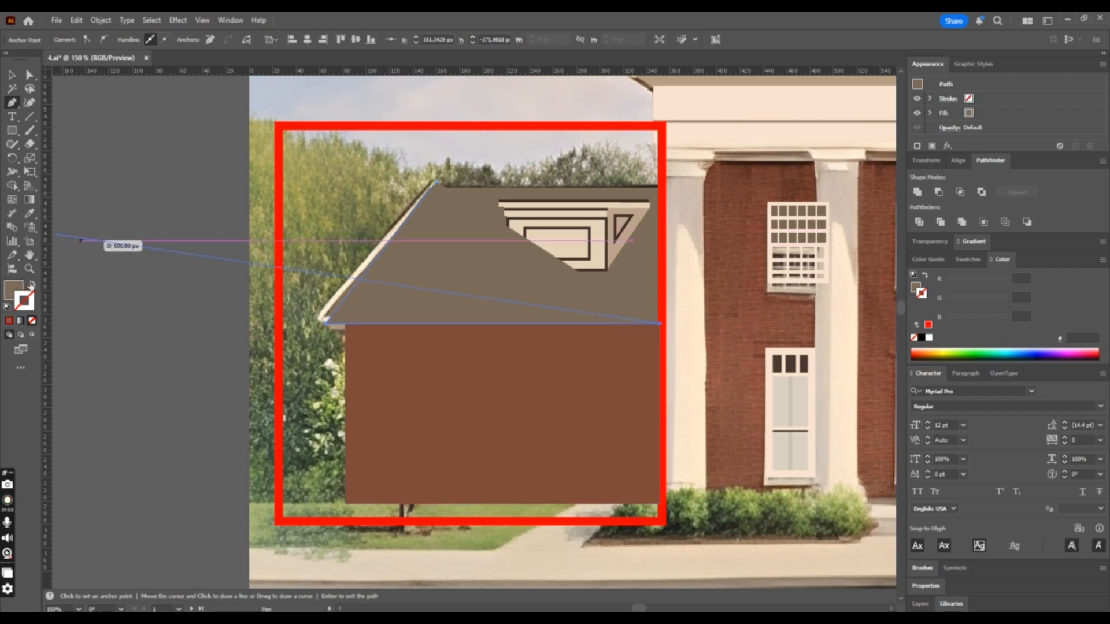
click(32, 284)
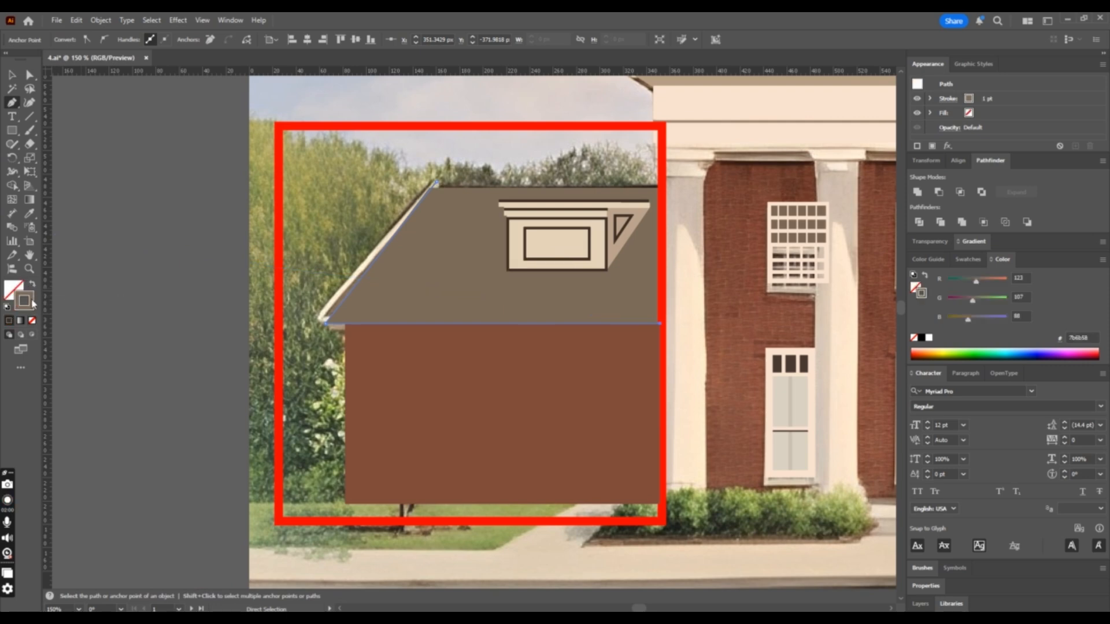
key(ctrl+minus)
key(ctrl+minus)
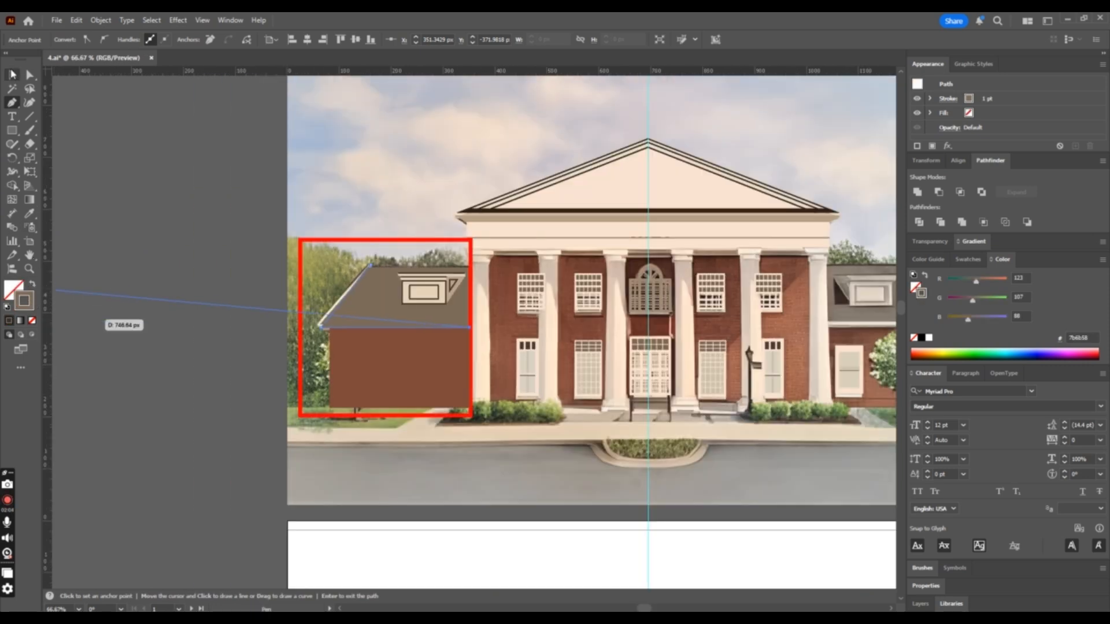
key(v)
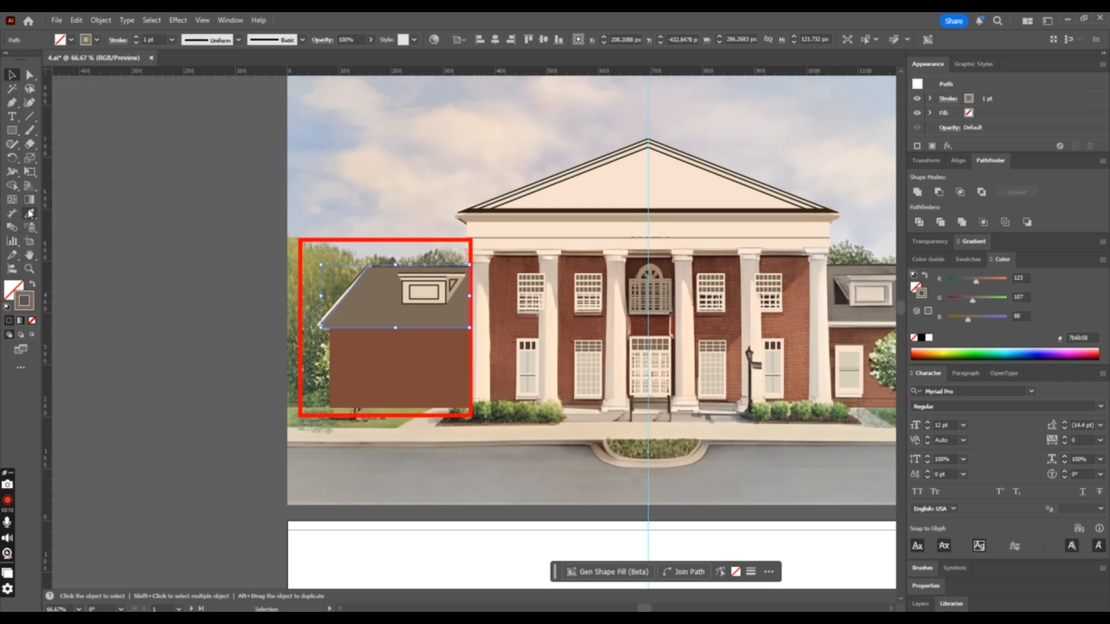
Colour the roof trim path's stroke with the cream sampled from the band below the main building's pediment
click(30, 214)
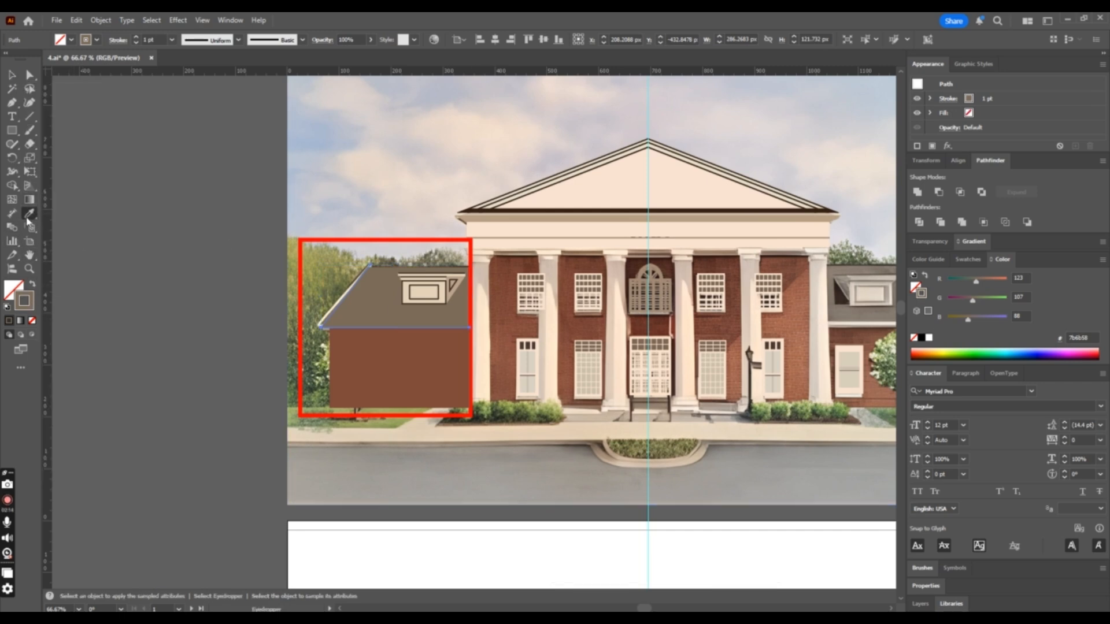
click(516, 224)
key(ctrl+equal)
key(ctrl+equal)
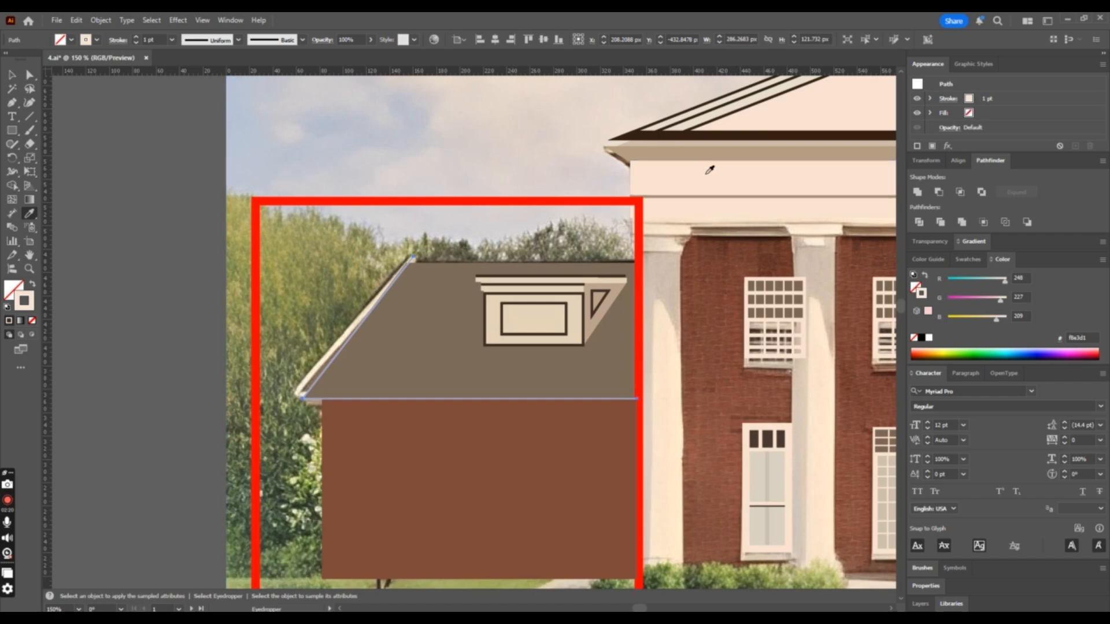
key(v)
Set the roof trim's stroke weight to 6 pt with round caps and deselect it
click(137, 39)
click(138, 39)
click(137, 38)
click(137, 38)
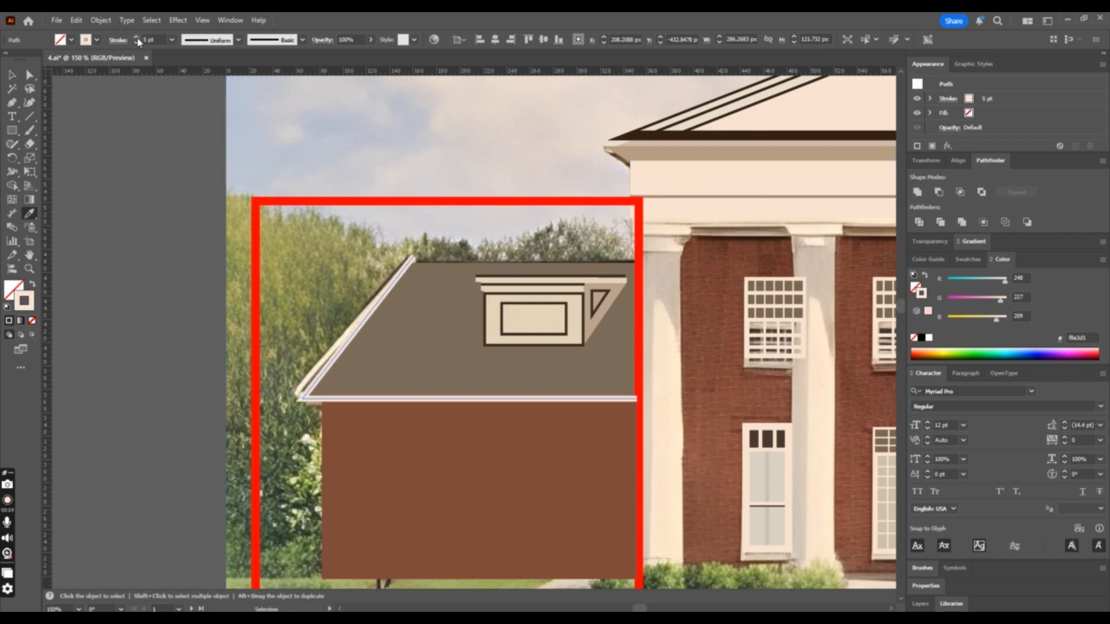
click(138, 38)
click(117, 39)
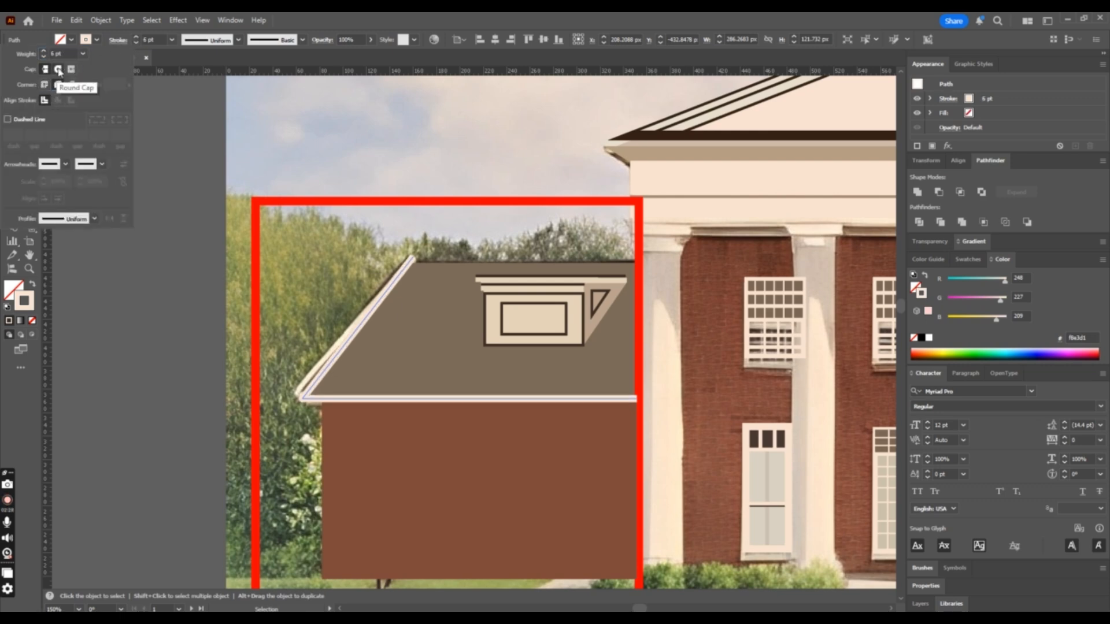
click(58, 69)
click(2, 356)
click(12, 74)
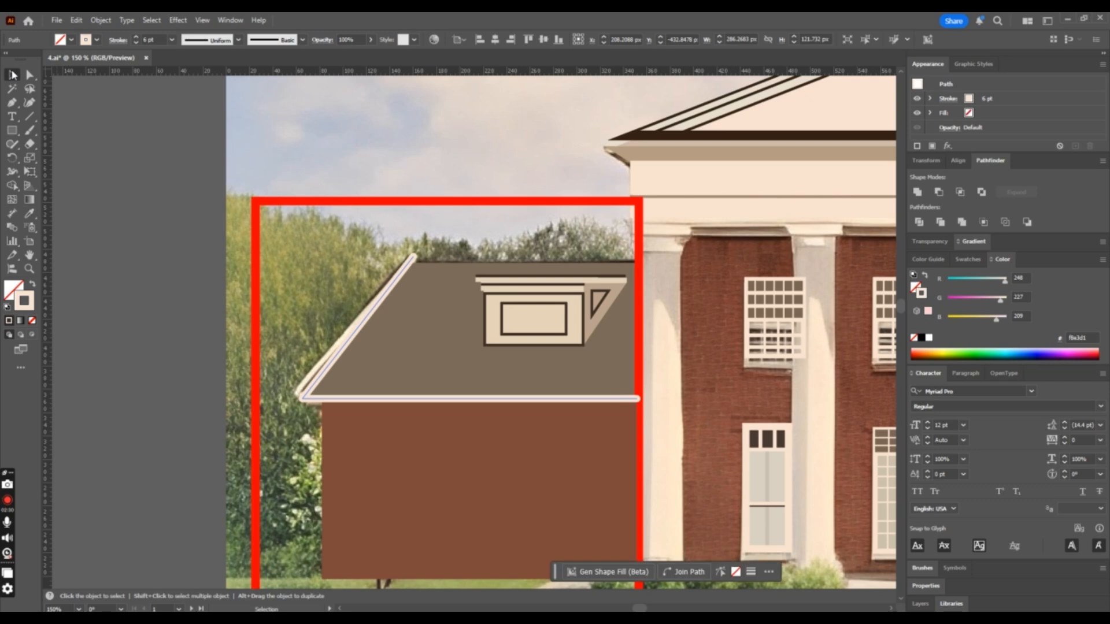
click(139, 150)
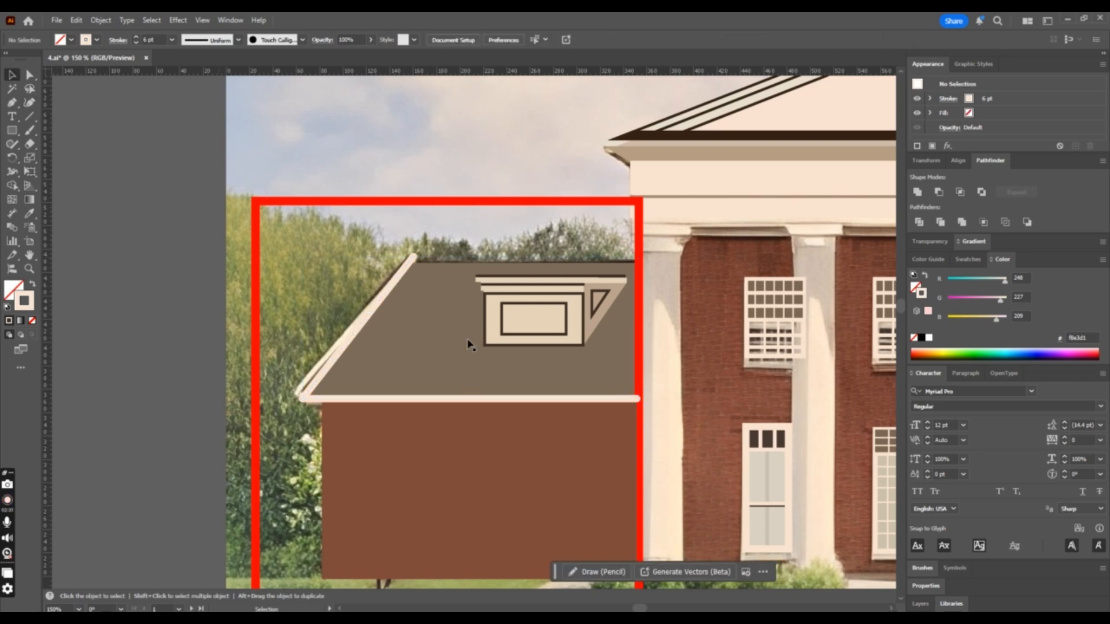
Expand the left wing's roof trim stroke into a filled shape
click(635, 398)
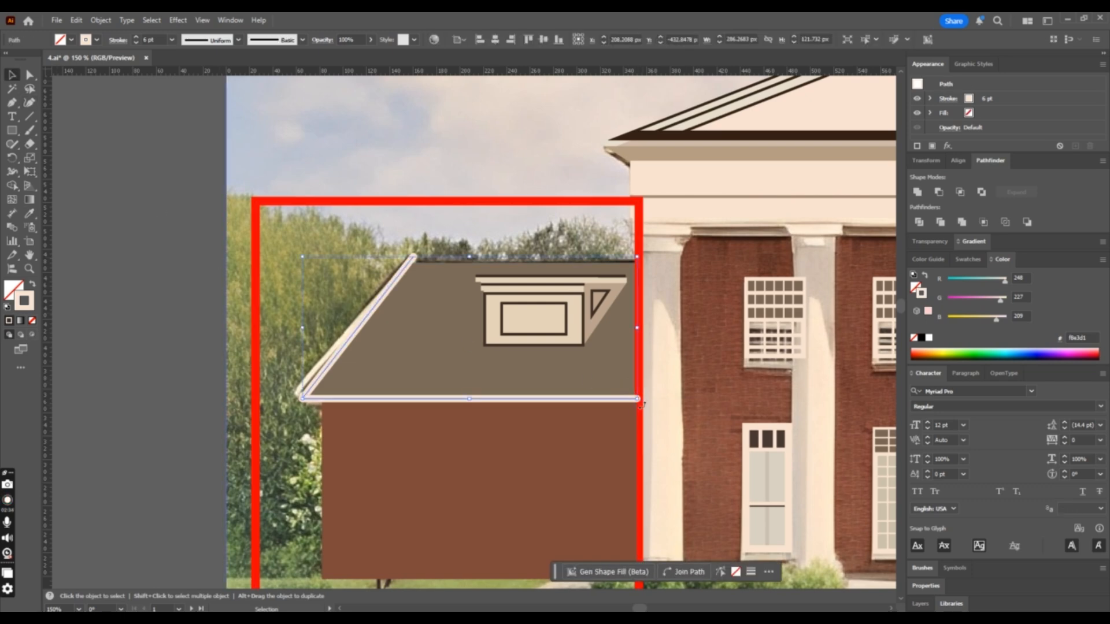
click(99, 19)
click(172, 195)
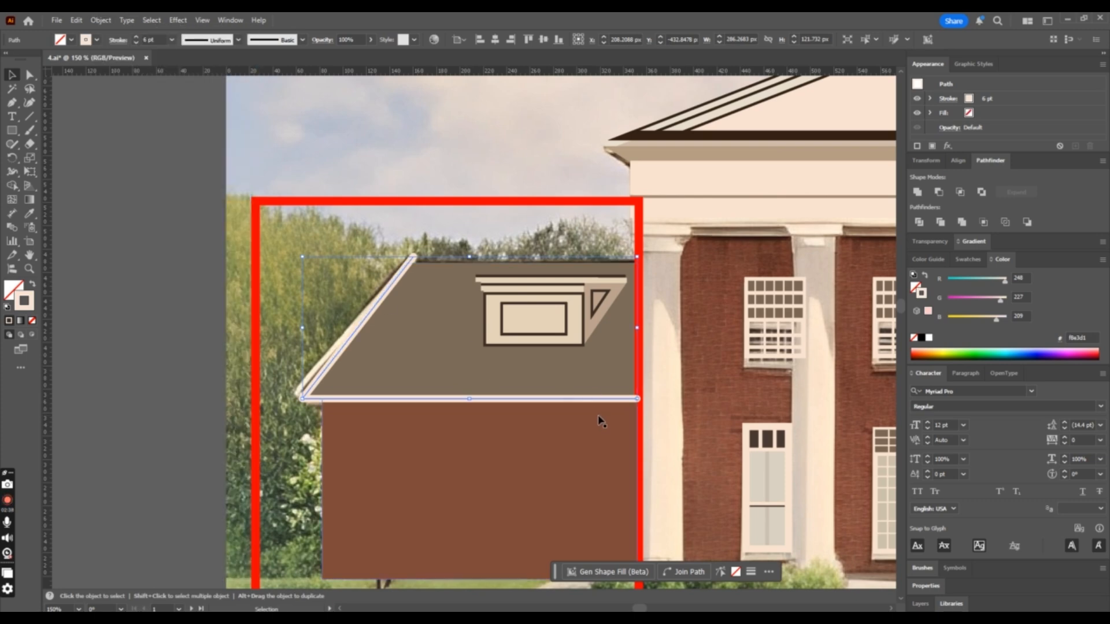
click(99, 20)
click(107, 182)
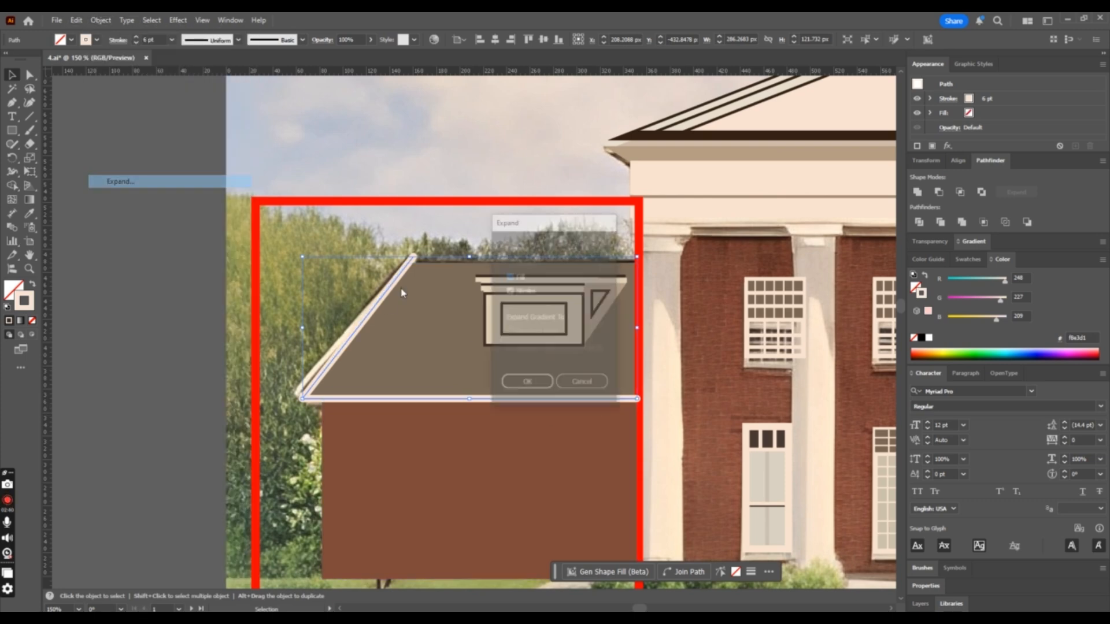
click(526, 384)
key(ctrl+minus)
key(ctrl+minus)
key(v)
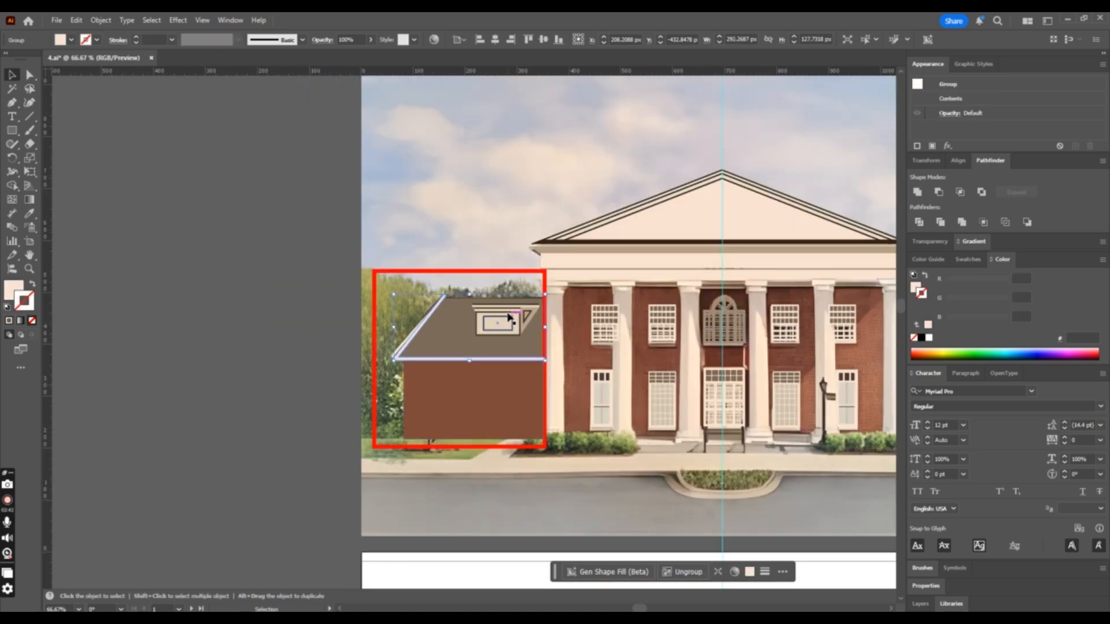
Select all the vector building parts without the painting, expand their appearance and objects into plain shapes, and deselect
key(ctrl+shift+a)
key(ctrl+minus)
key(ctrl+minus)
key(ctrl+a)
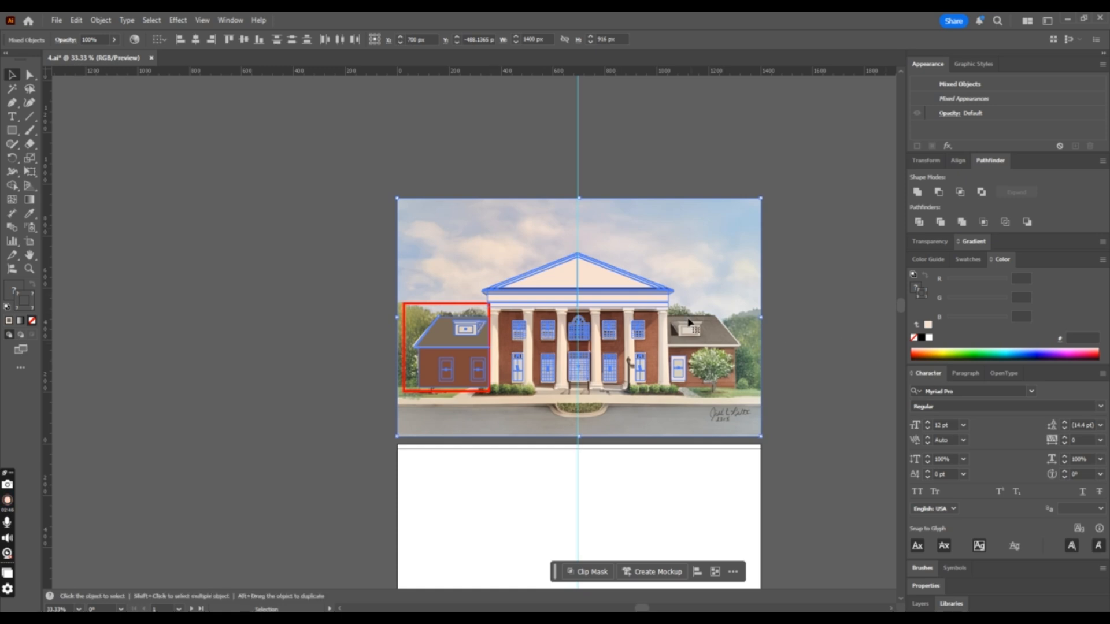
shift+click(475, 216)
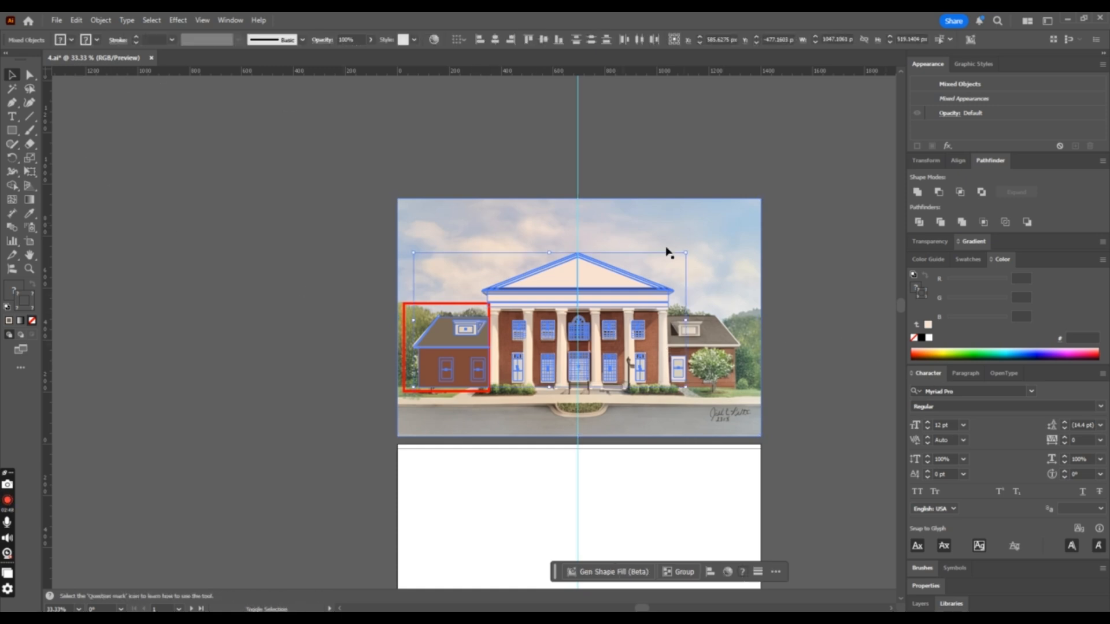
click(103, 22)
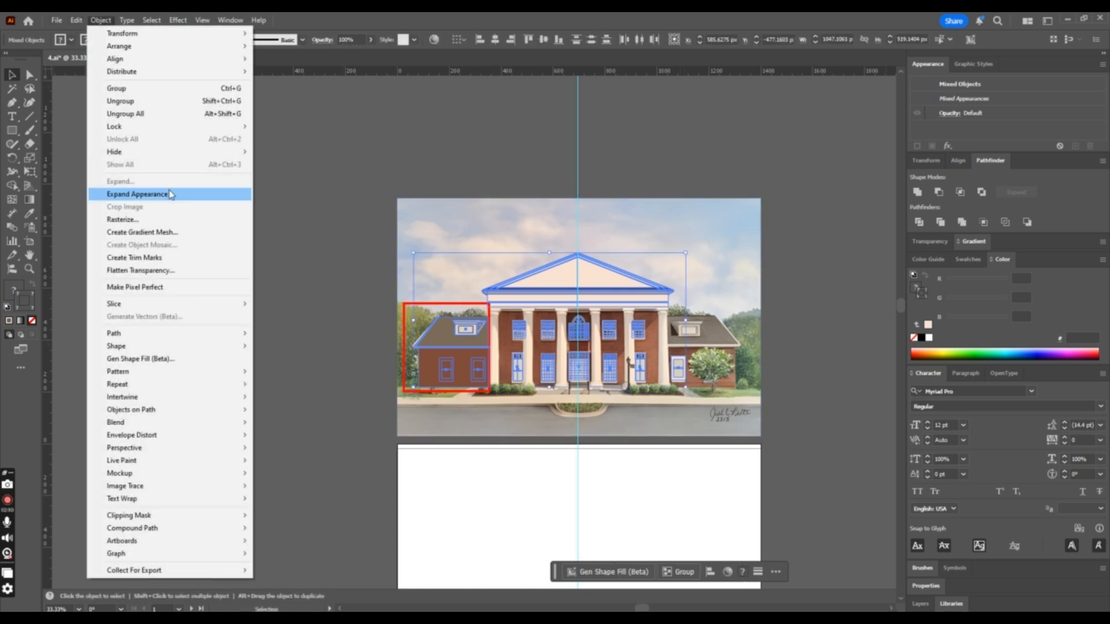
click(168, 191)
click(101, 20)
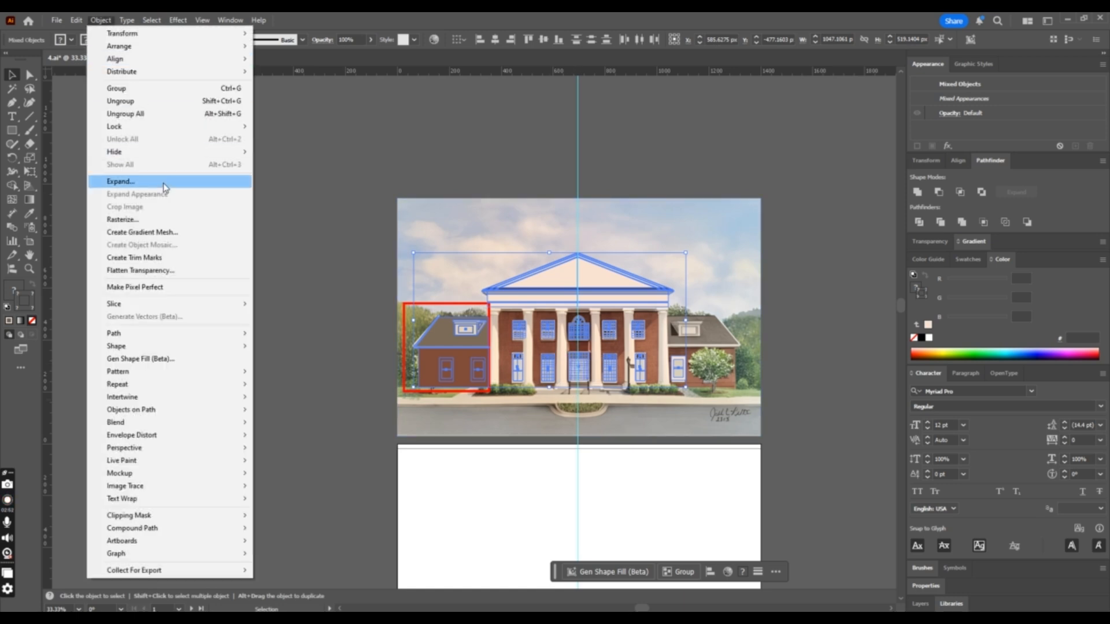
click(121, 180)
click(533, 387)
key(ctrl+plus)
key(ctrl+plus)
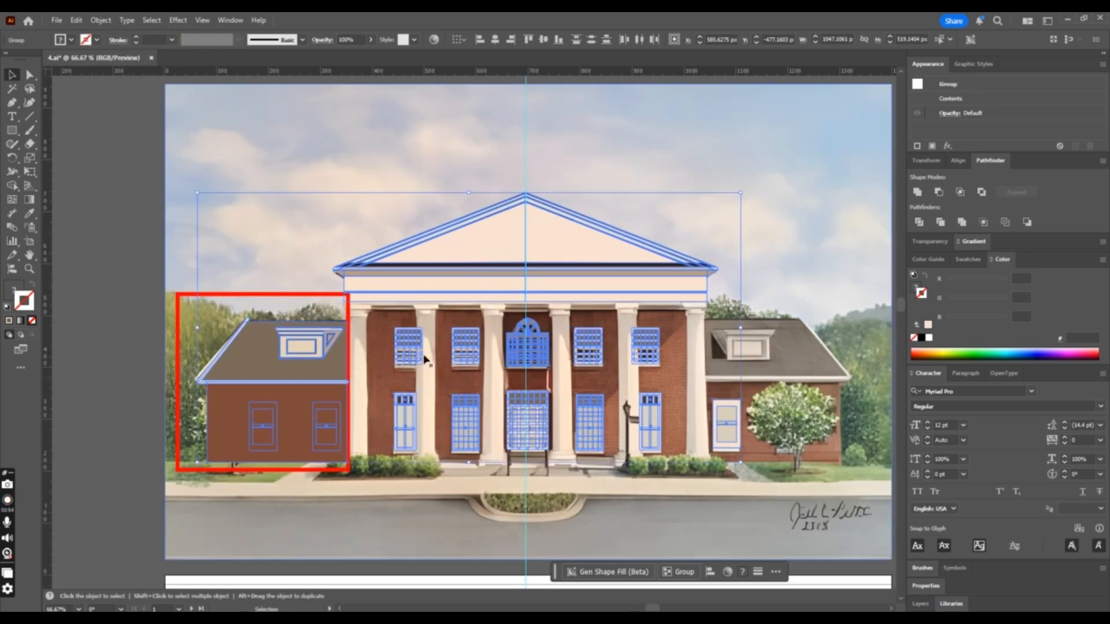
click(84, 211)
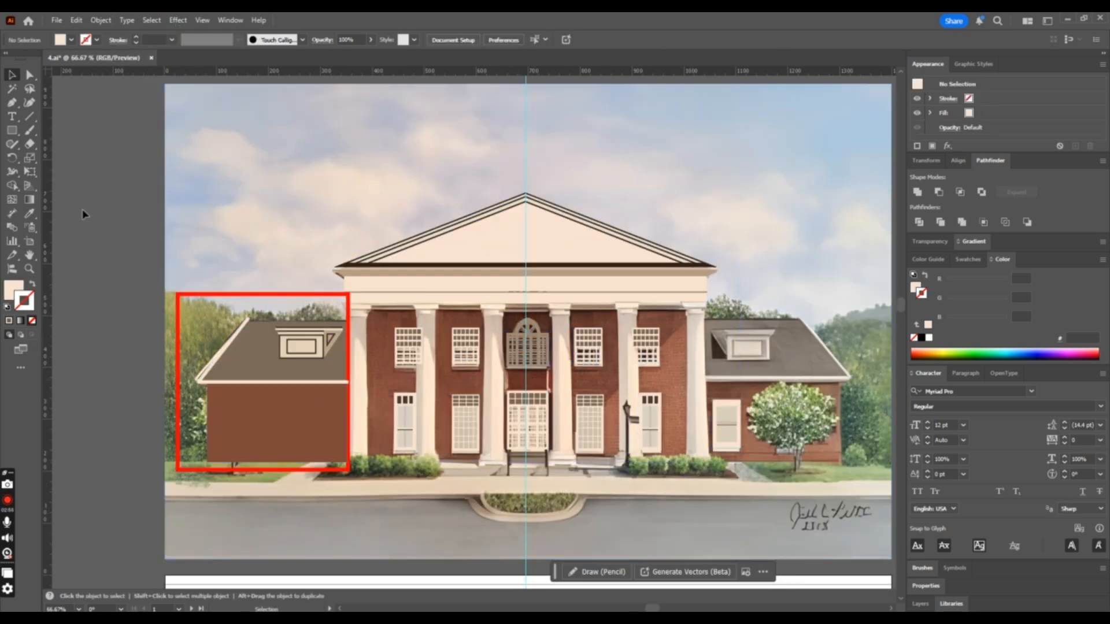
click(237, 386)
drag(296, 423, 250, 417)
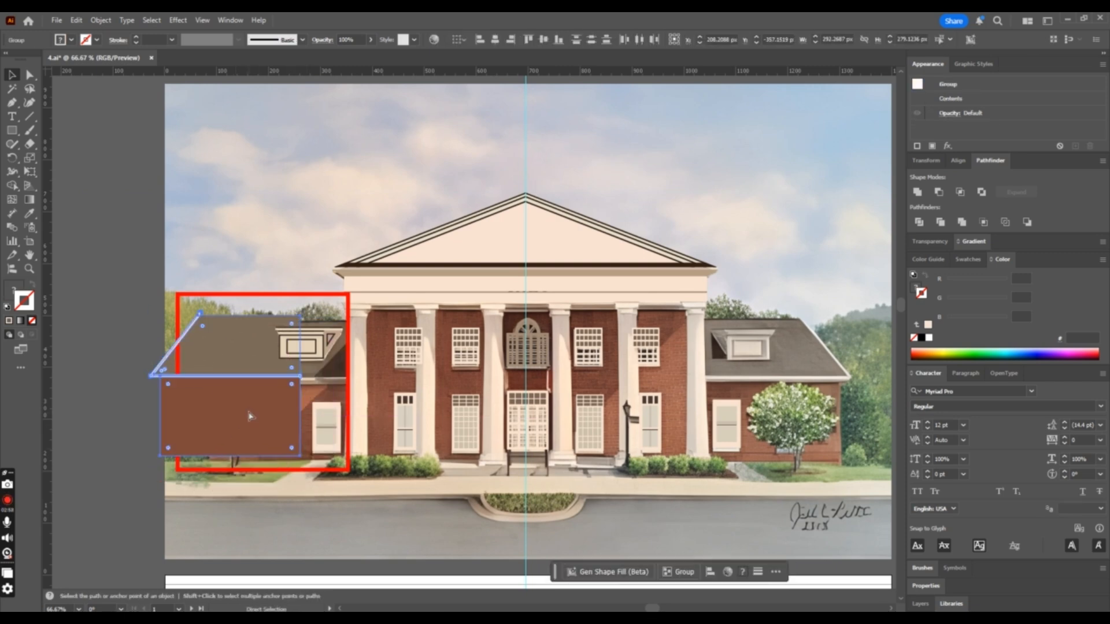
key(ctrl+z)
Select the left wing's brick wall, roof, roof trim and dormer together
click(267, 404)
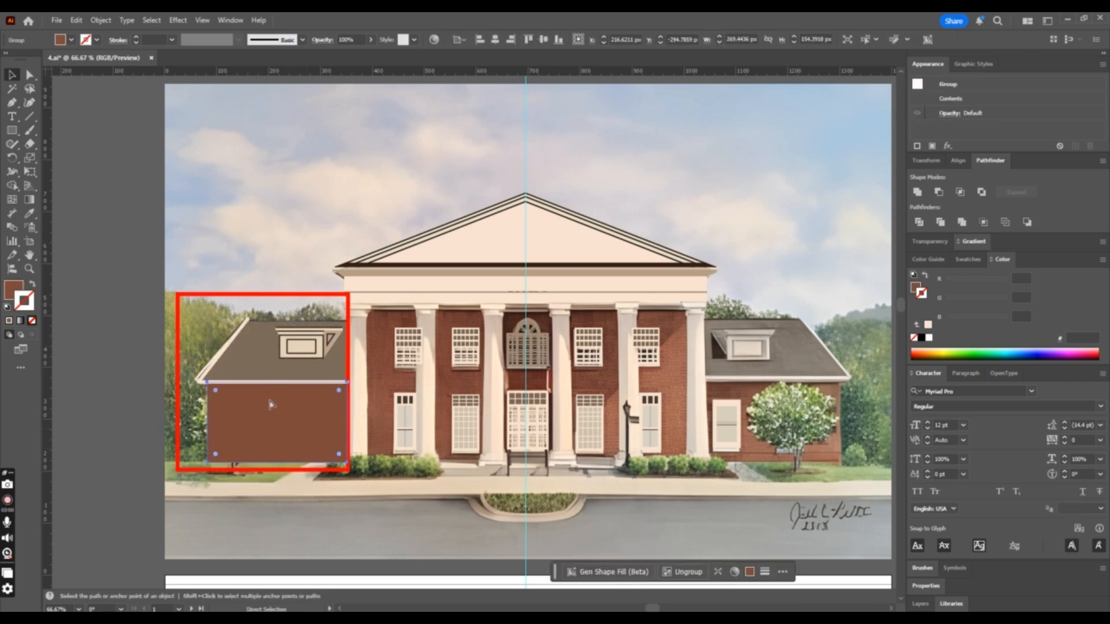
key(ctrl+minus)
key(ctrl+minus)
key(ctrl+equal)
key(a)
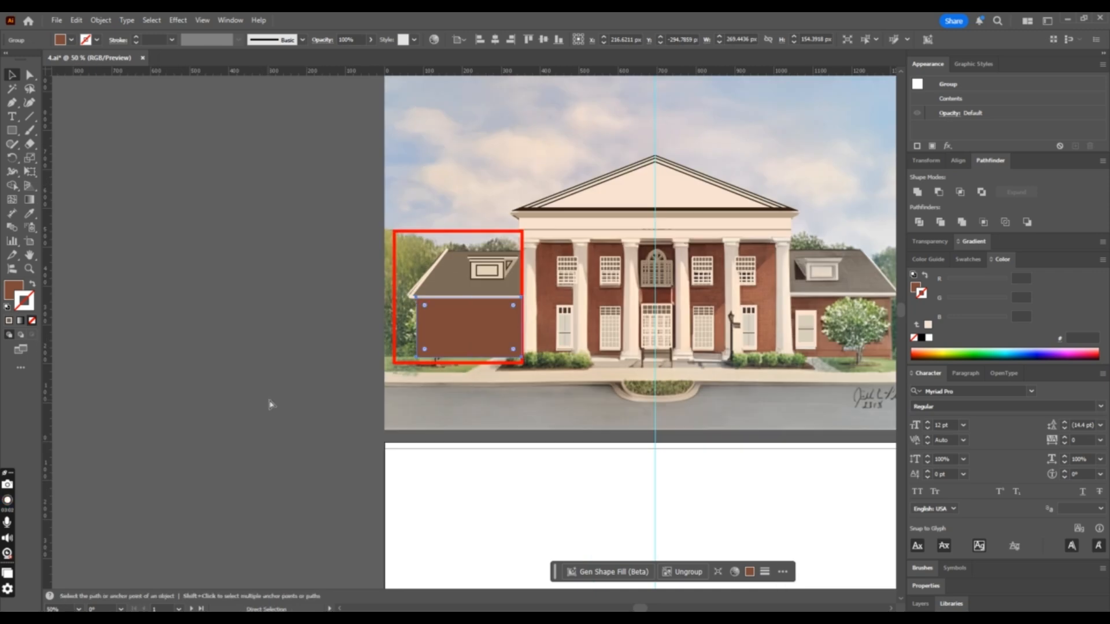
key(ctrl+equal)
key(ctrl+equal)
shift+click(423, 245)
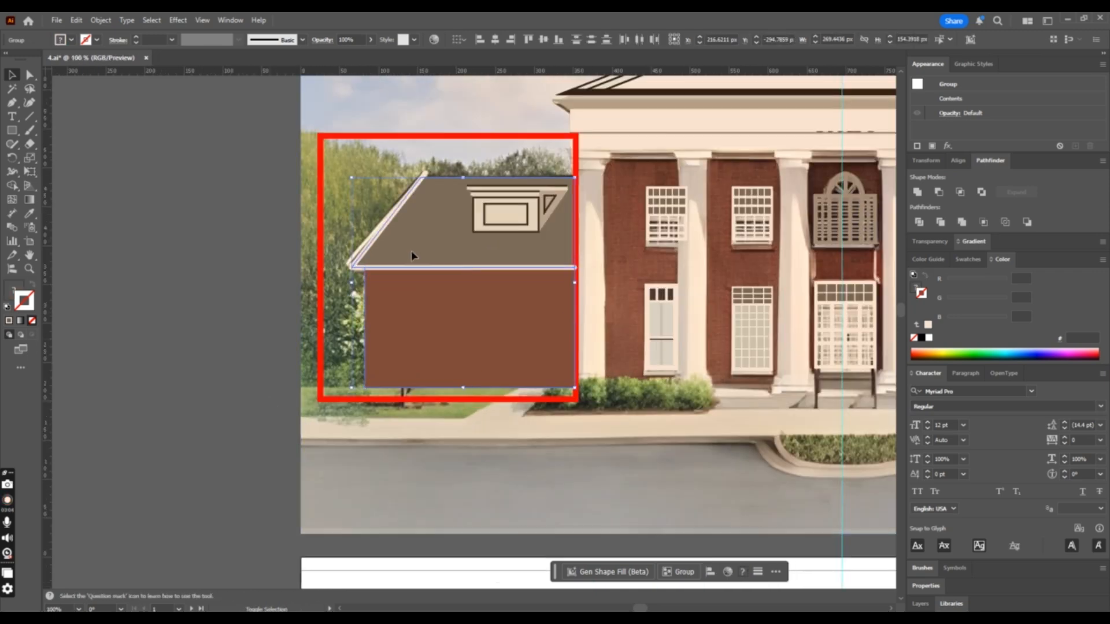
key(v)
key(ctrl+minus)
key(ctrl+minus)
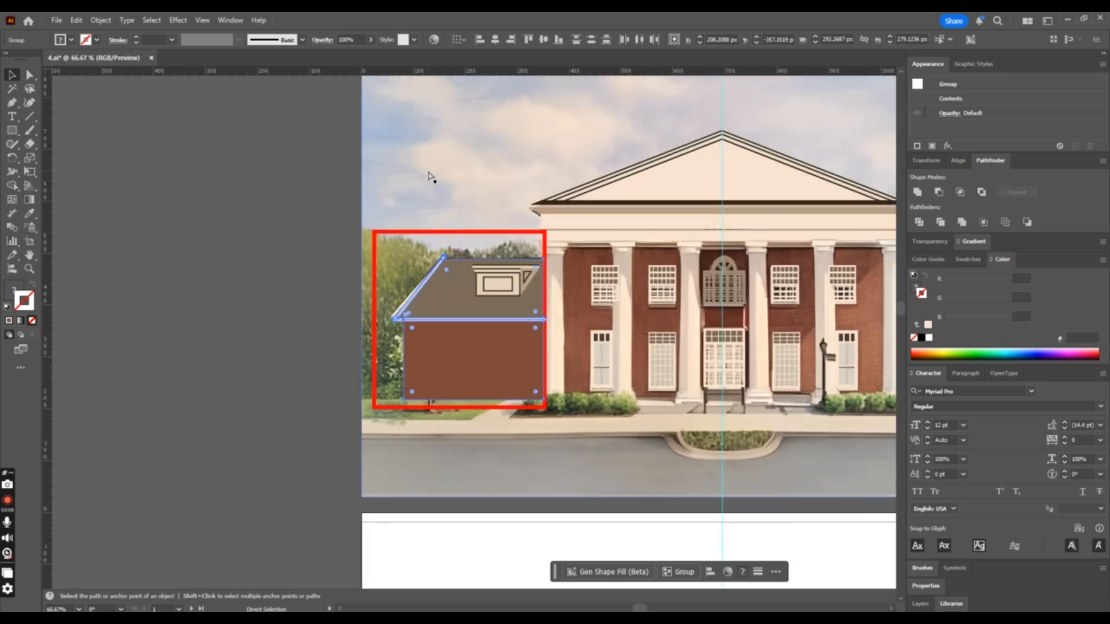
shift+click(490, 295)
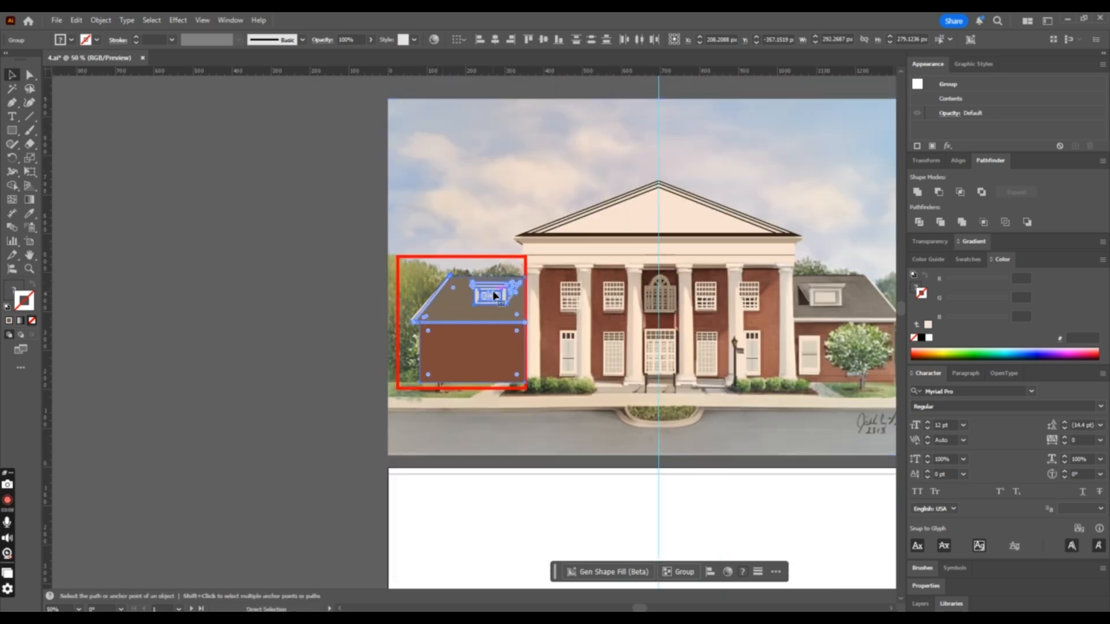
Try to mirror the selected left wing parts across the building's central vertical guide onto the right wing using Reflect
drag(13, 164, 57, 172)
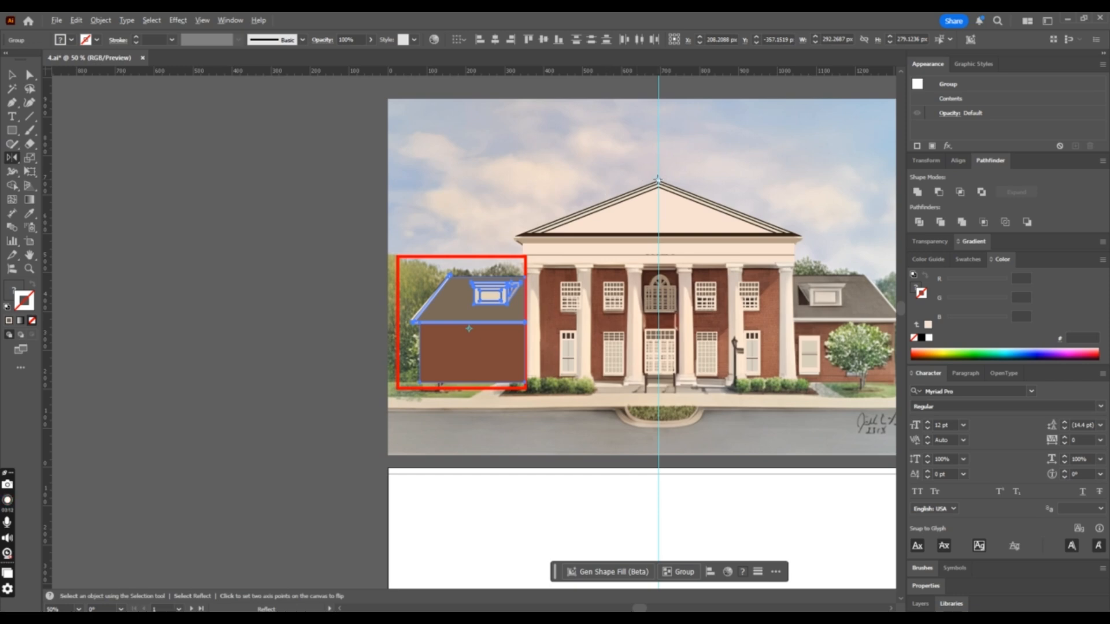
alt+click(657, 180)
click(665, 417)
key(ctrl+=)
key(ctrl+=)
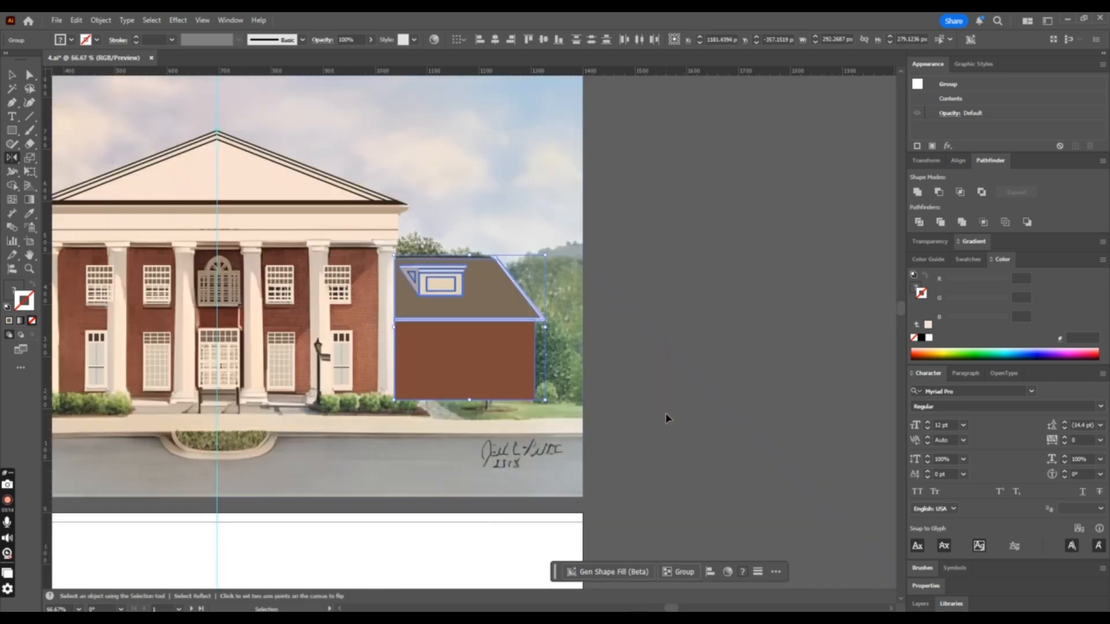
key(ctrl+minus)
key(ctrl+minus)
key(ctrl+z)
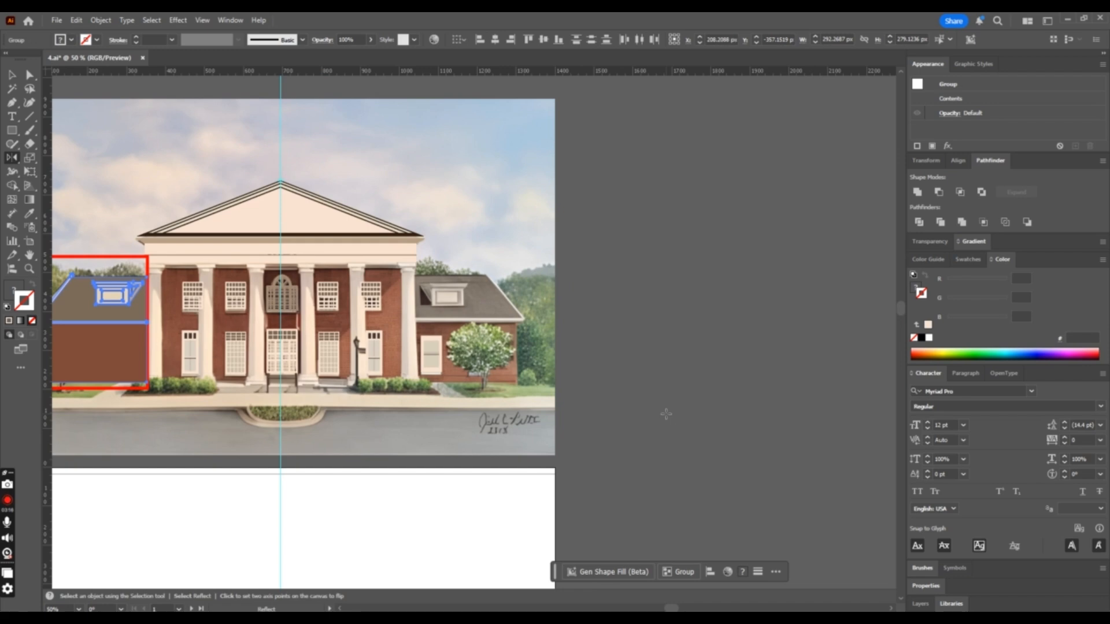
key(ctrl+=)
key(ctrl+=)
scroll(665, 413, up, 2)
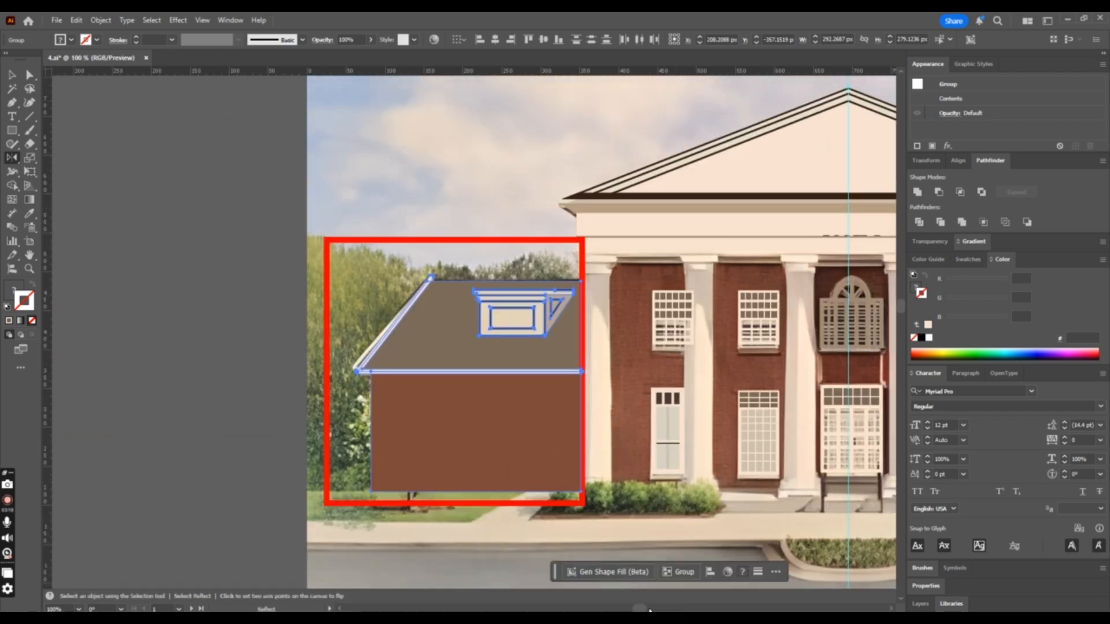
Reflect a copy of the left wing parts across the central vertical guide and arrange it behind the right wing's window, above the painting
drag(644, 608, 666, 609)
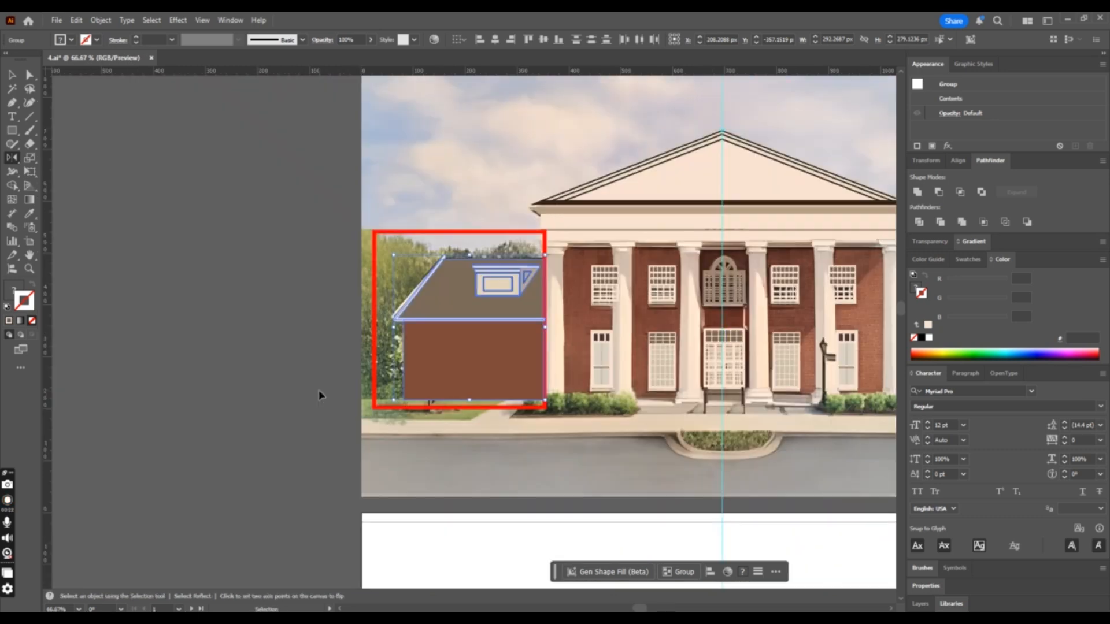
key(ctrl+minus)
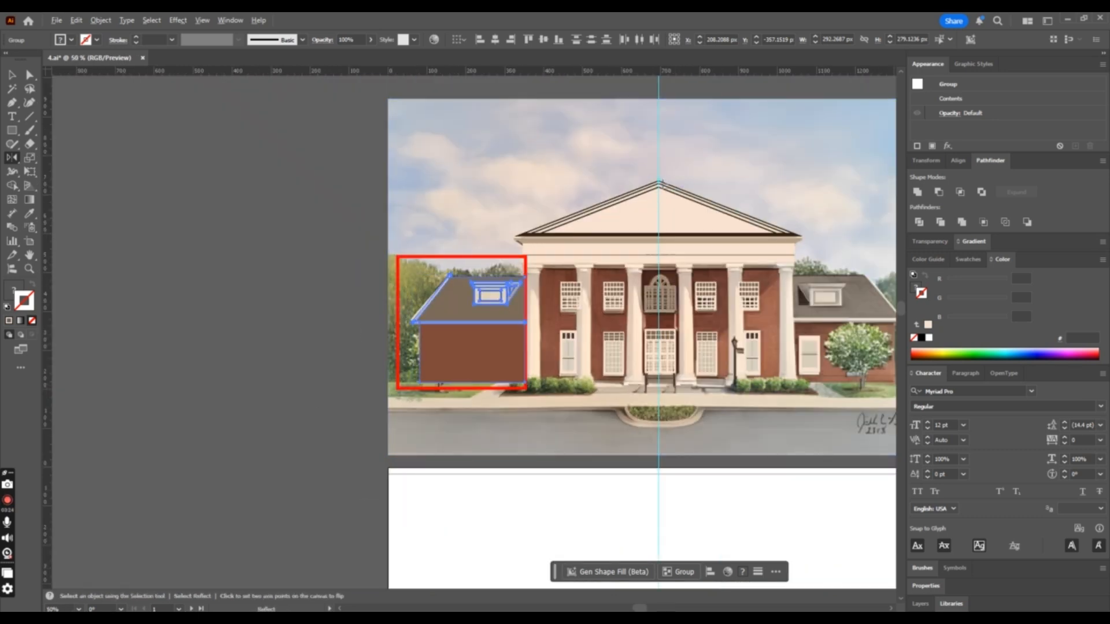
alt+click(659, 186)
click(650, 411)
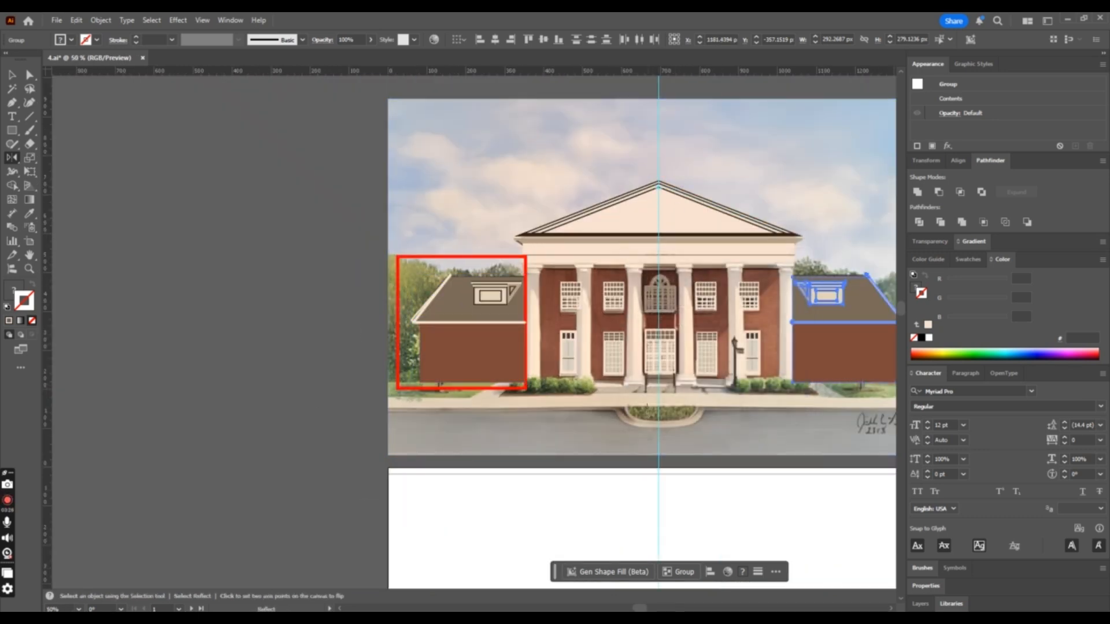
click(9, 76)
key(ctrl+shift+[)
key(ctrl+])
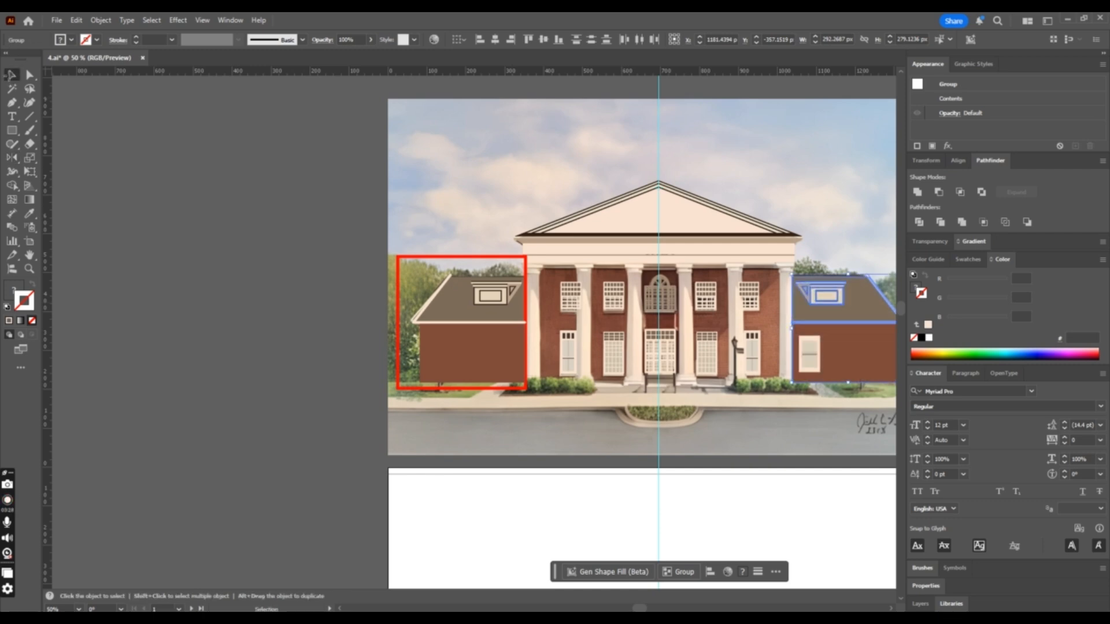
key(ctrl+minus)
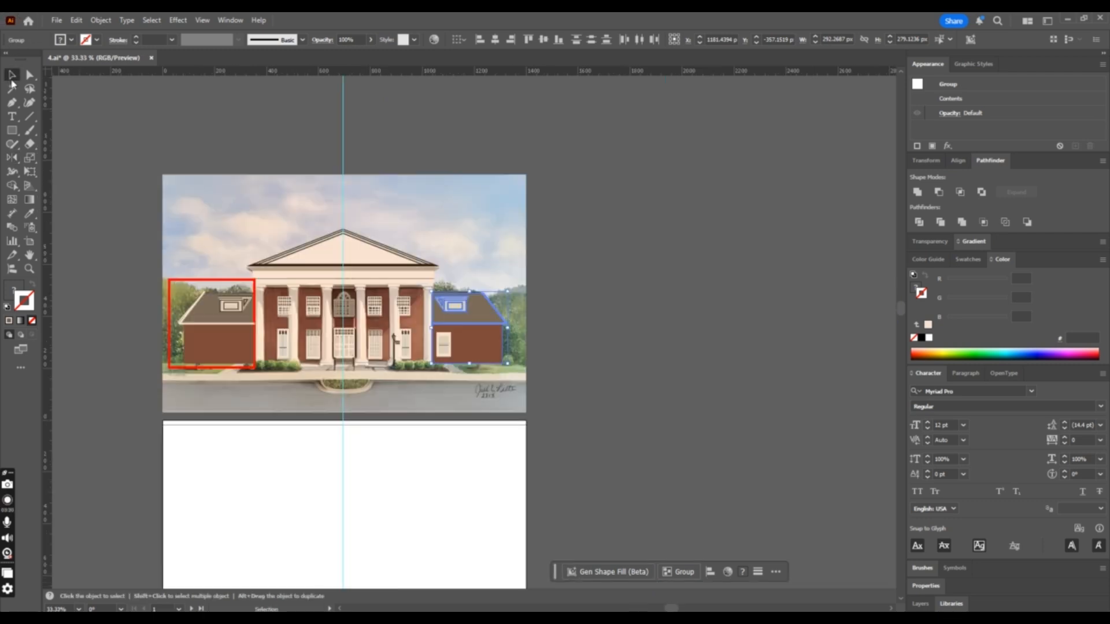
drag(249, 281, 212, 446)
key(ctrl+z)
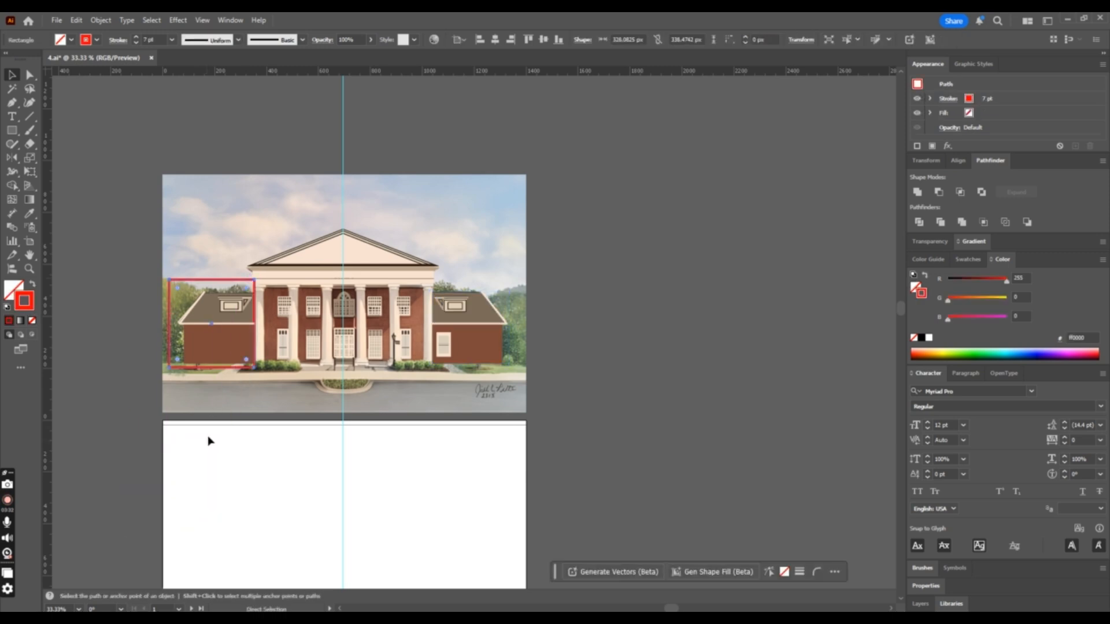
Draw a closed four-sided outline over the central brick facade between the two wings, from below the entablature to the ground, with the Pen tool
key(ctrl+plus)
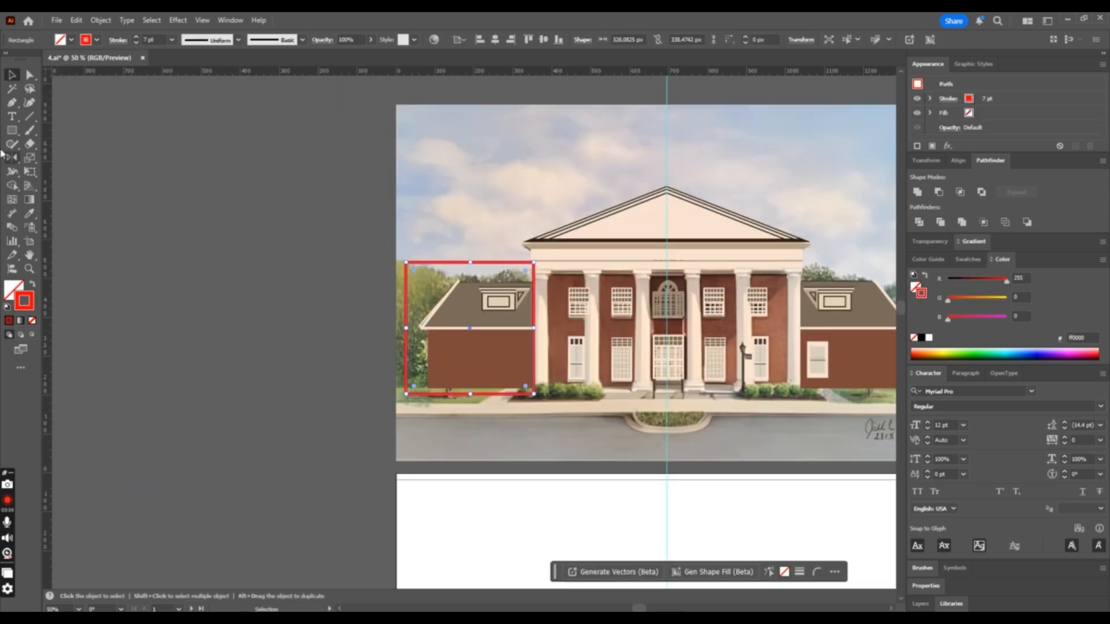
click(14, 103)
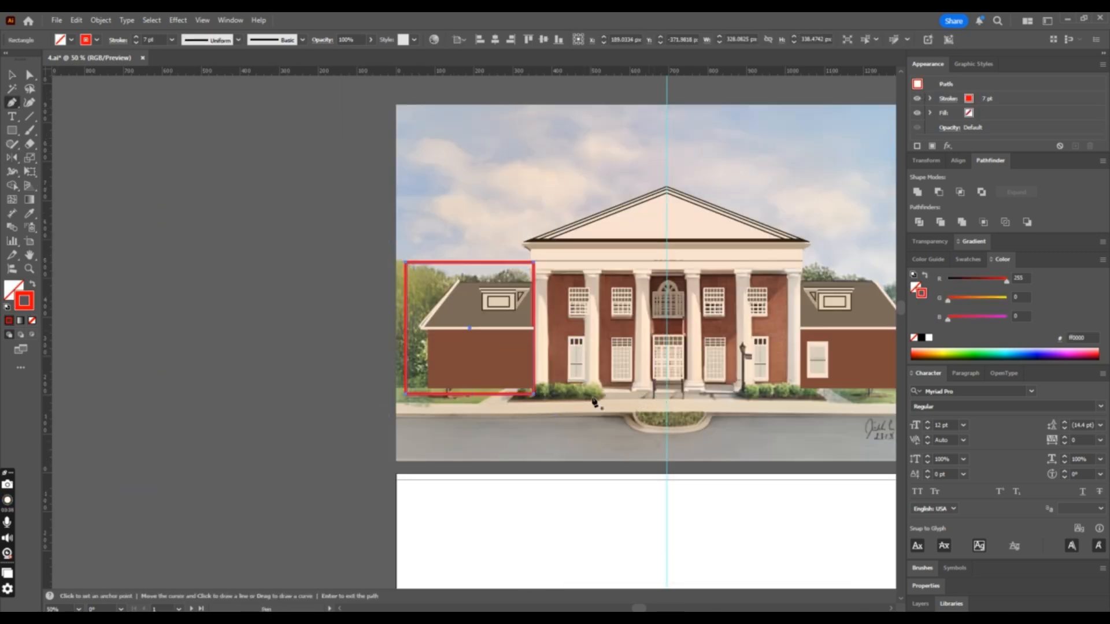
click(539, 393)
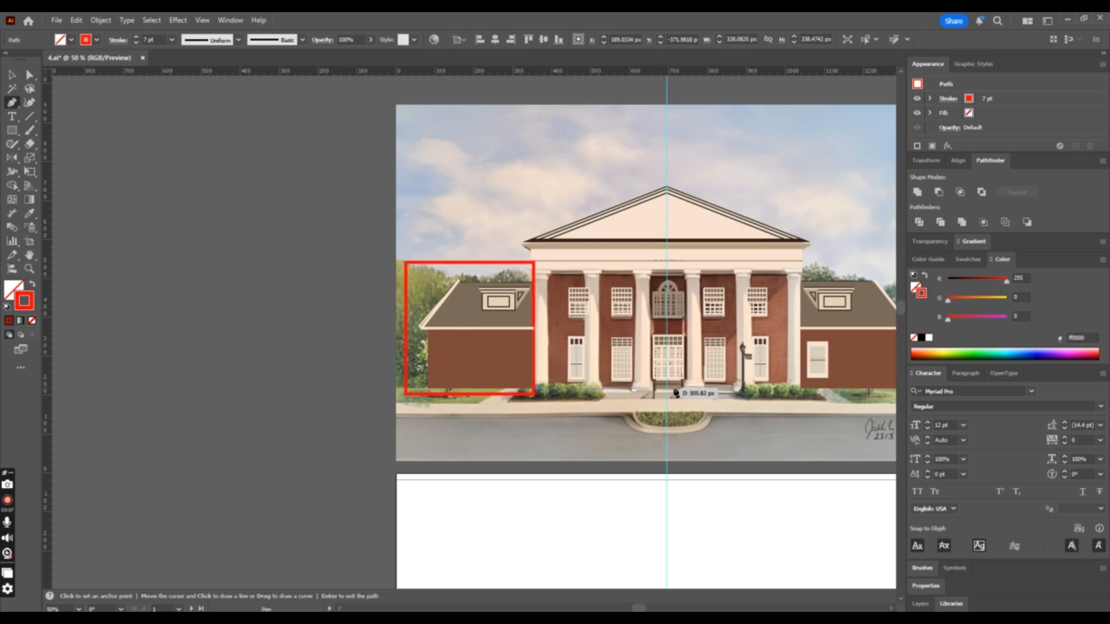
click(802, 390)
click(801, 269)
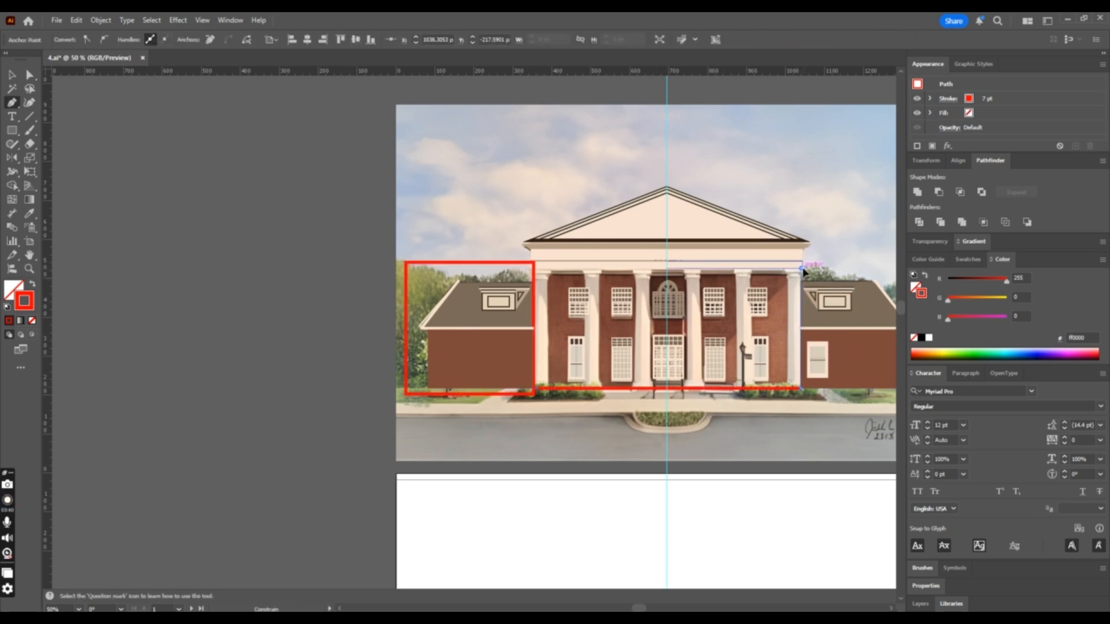
click(534, 270)
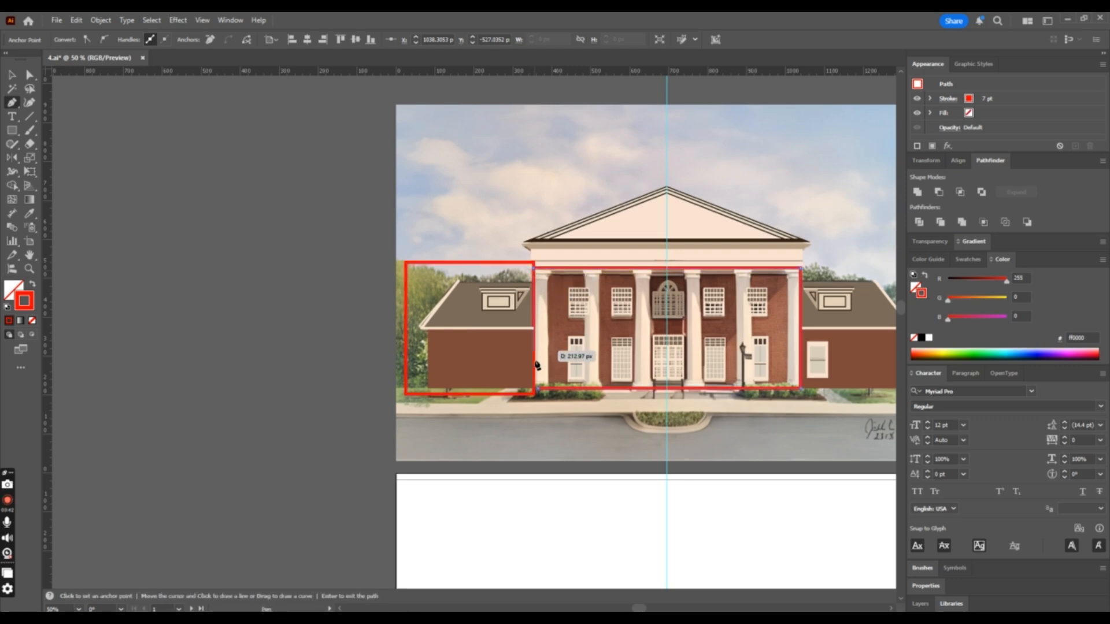
click(534, 390)
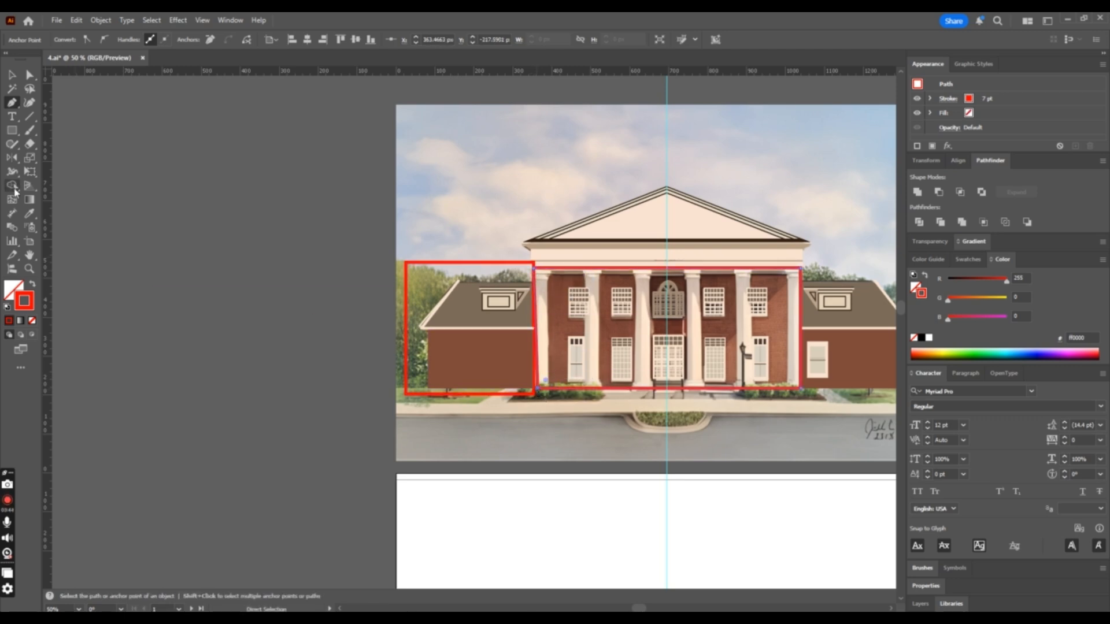
Apply the left wing's brick colour to the central facade shape and shift its lower-left anchor left to straighten the side edge
key(i)
click(487, 354)
key(ctrl+1)
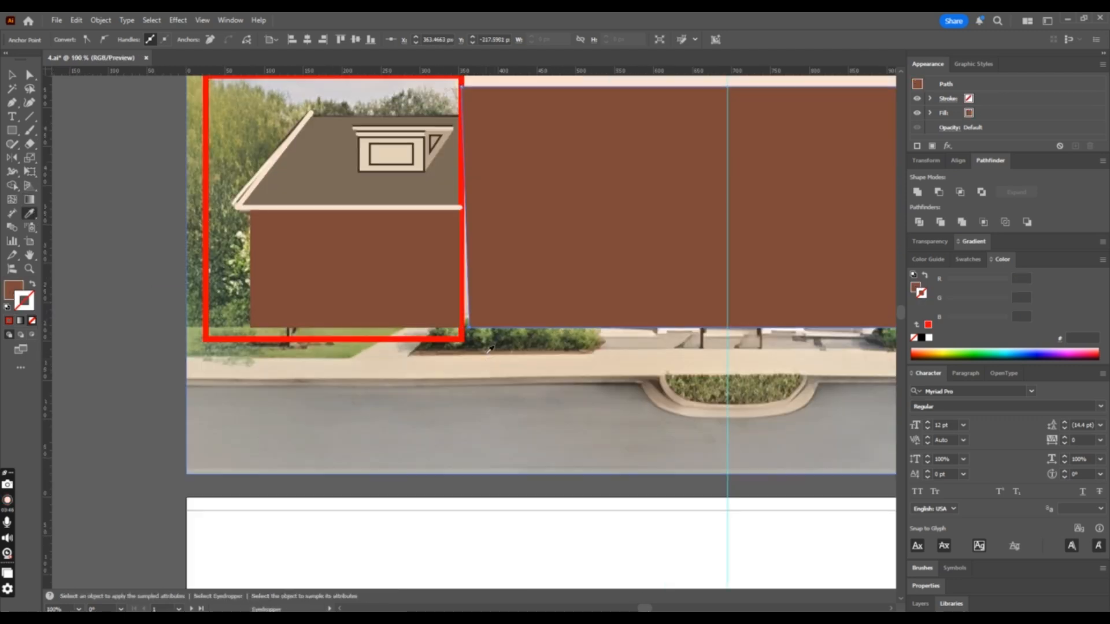
key(a)
drag(469, 327, 459, 328)
key(ctrl+minus)
key(ctrl+minus)
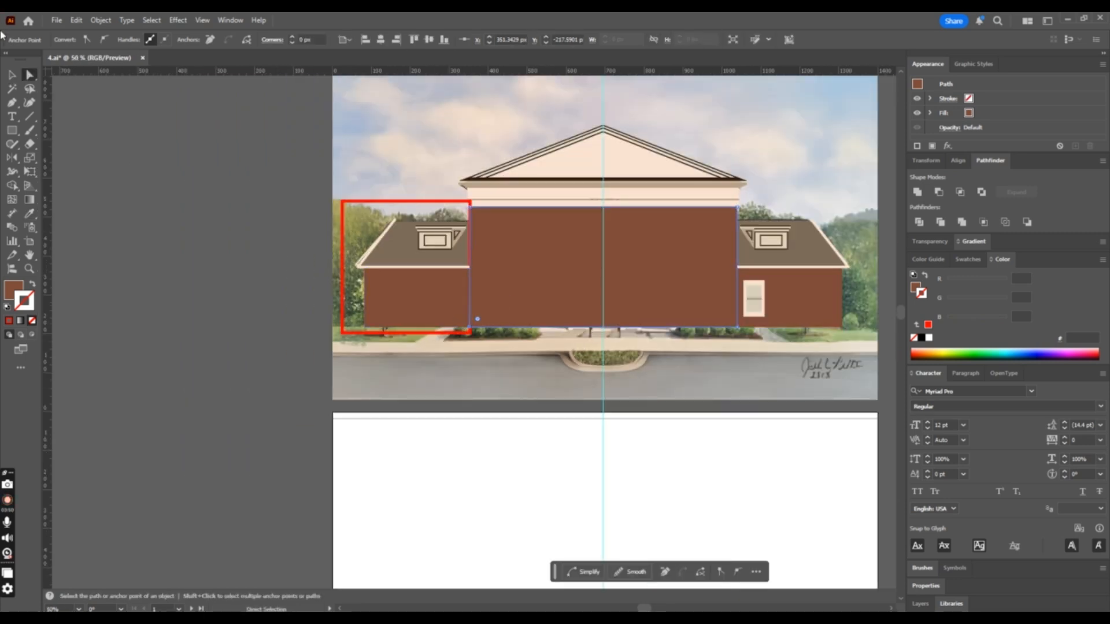
Arrange the central brick wall behind the facade's windows and doors while keeping it above the painting
click(13, 74)
click(255, 168)
click(546, 269)
key(ctrl+shift+bracketleft)
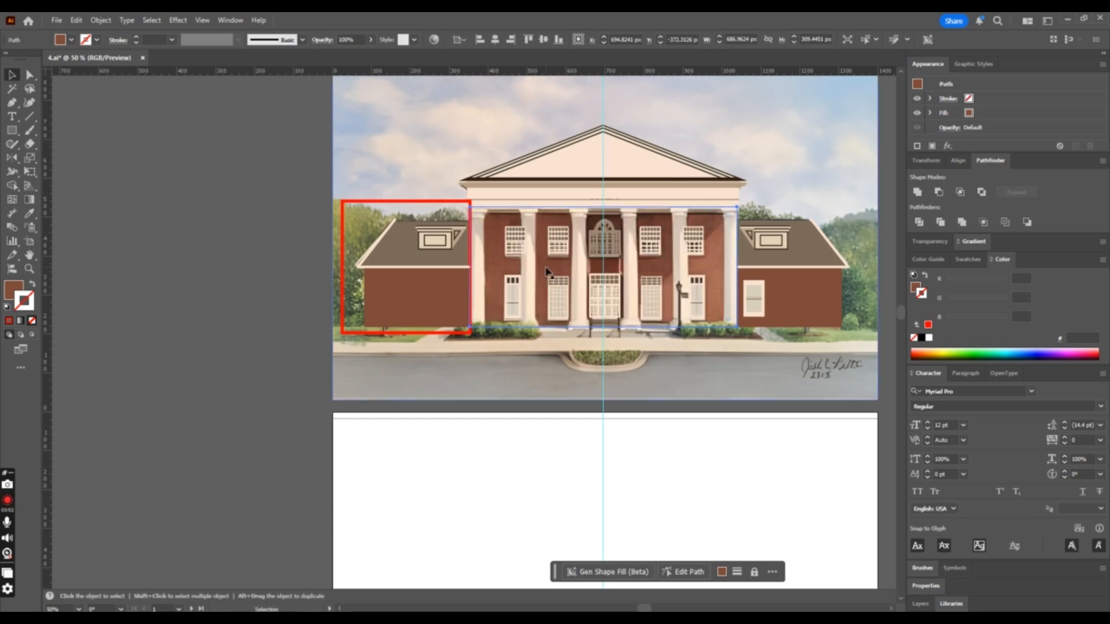
key(a)
key(ctrl+z)
key(ctrl+plus)
key(v)
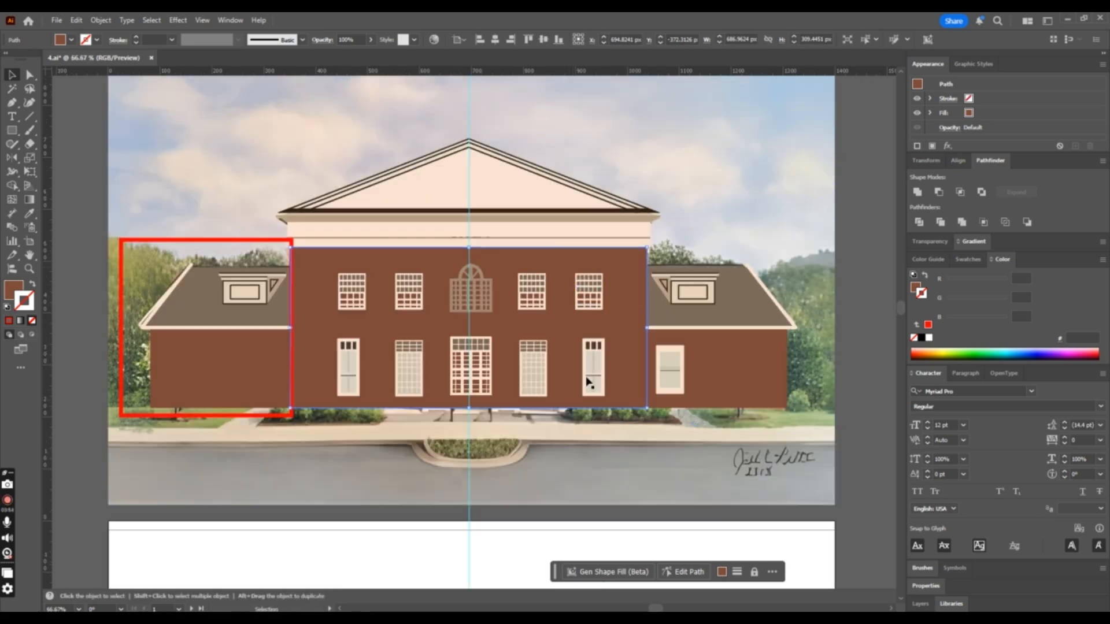
Move the red rectangle outline off the artboard to the empty area left of the painting, and clear the selection
key(ctrl+minus)
key(ctrl+minus)
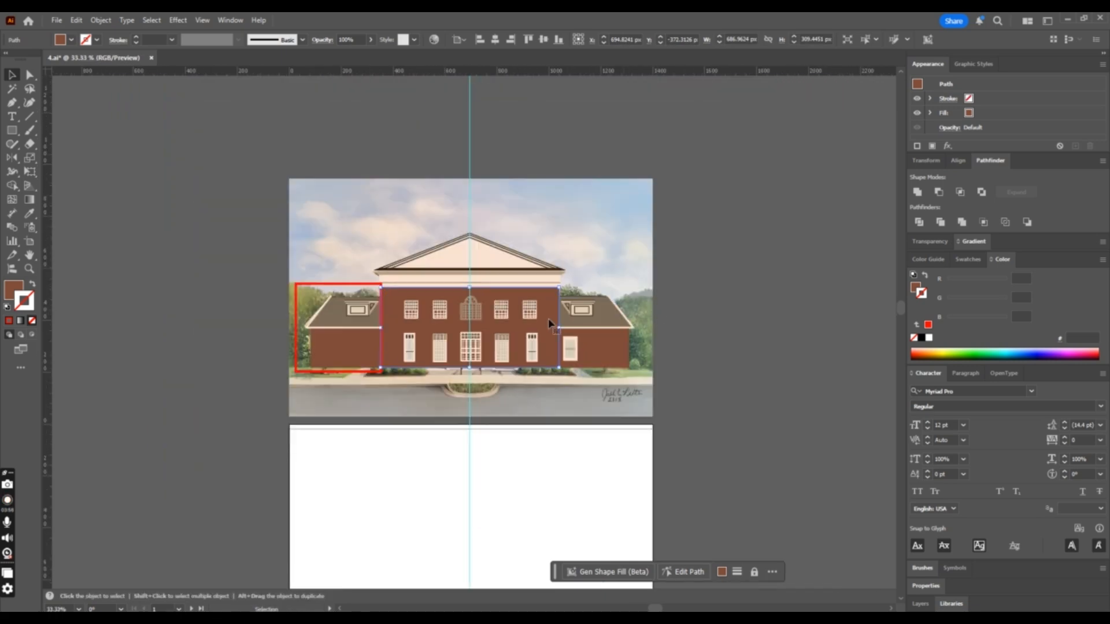
mouse_move(349, 286)
mouse_down()
mouse_move(210, 248)
mouse_move(204, 232)
mouse_up()
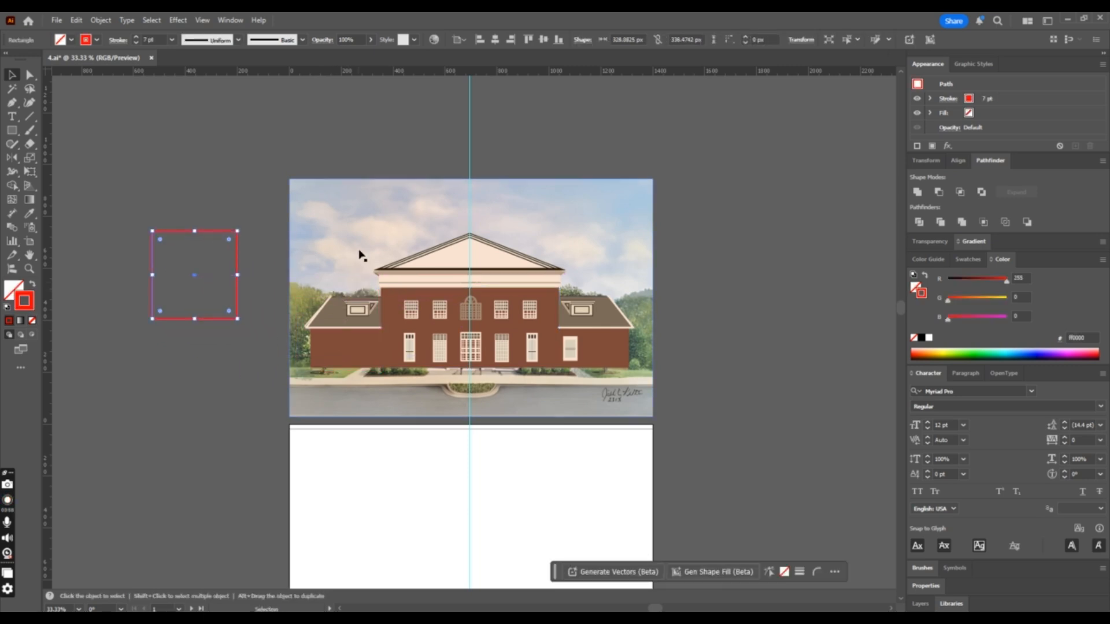
click(340, 263)
key(ctrl+shift+a)
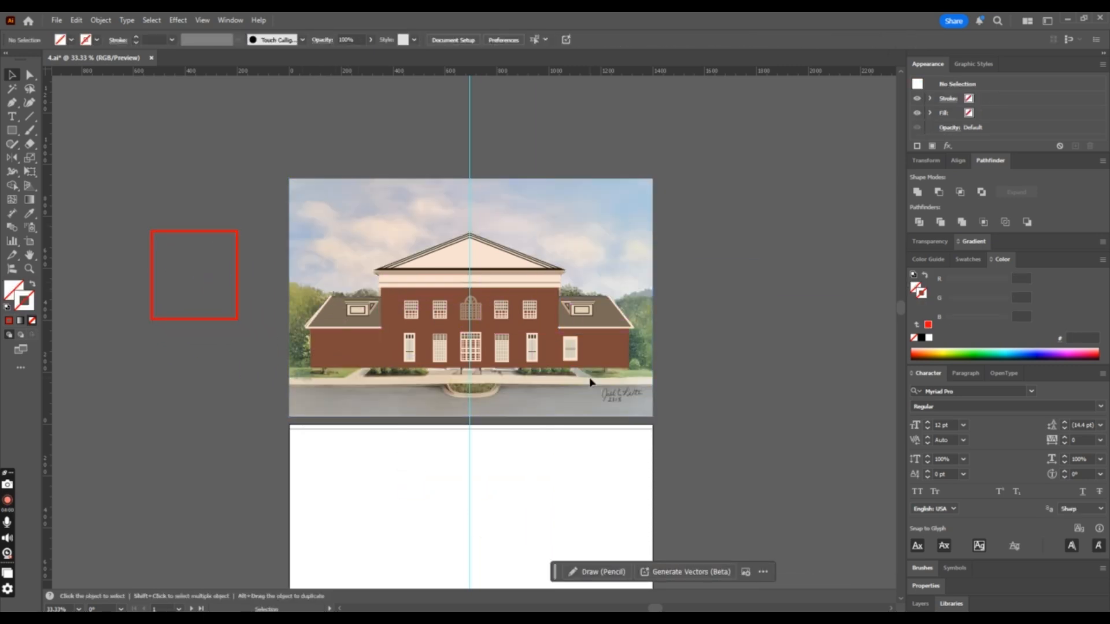
Select all the vector building parts, move them onto the blank artboard below the painting to check them, and undo the move
drag(633, 368, 643, 374)
scroll(650, 364, down, 2)
scroll(601, 306, up, 1)
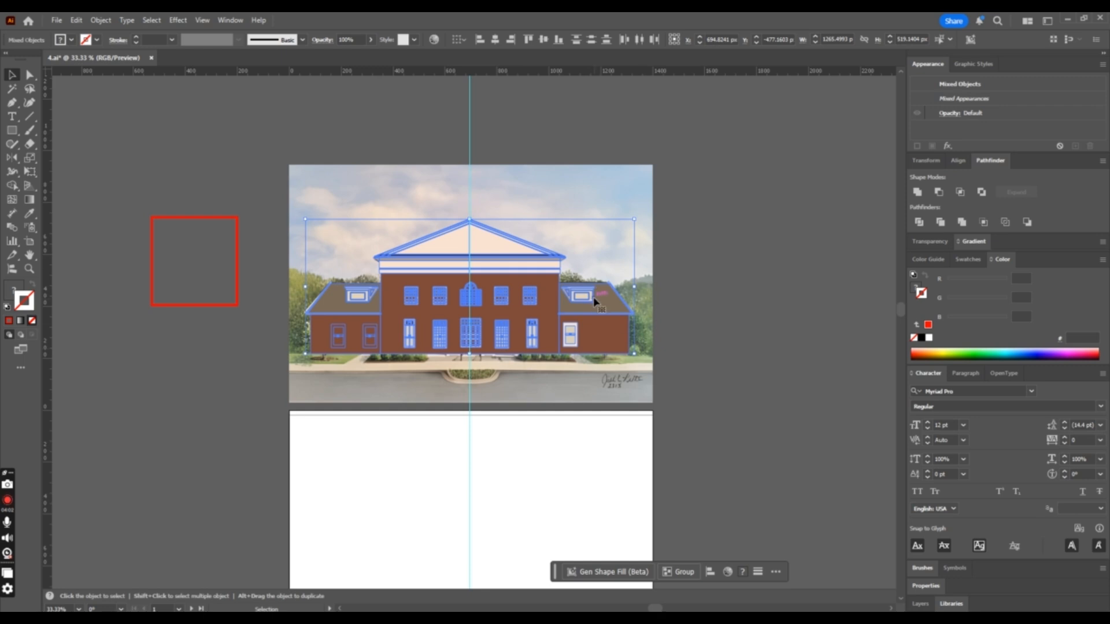
drag(596, 312, 595, 512)
key(ctrl+z)
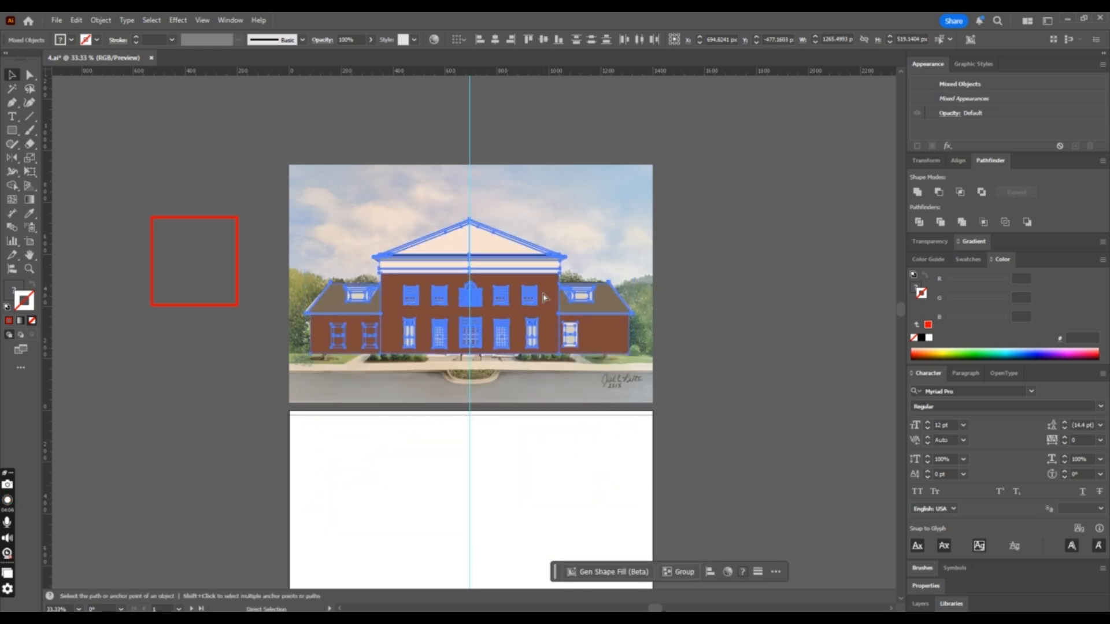
drag(543, 298, 537, 512)
click(716, 460)
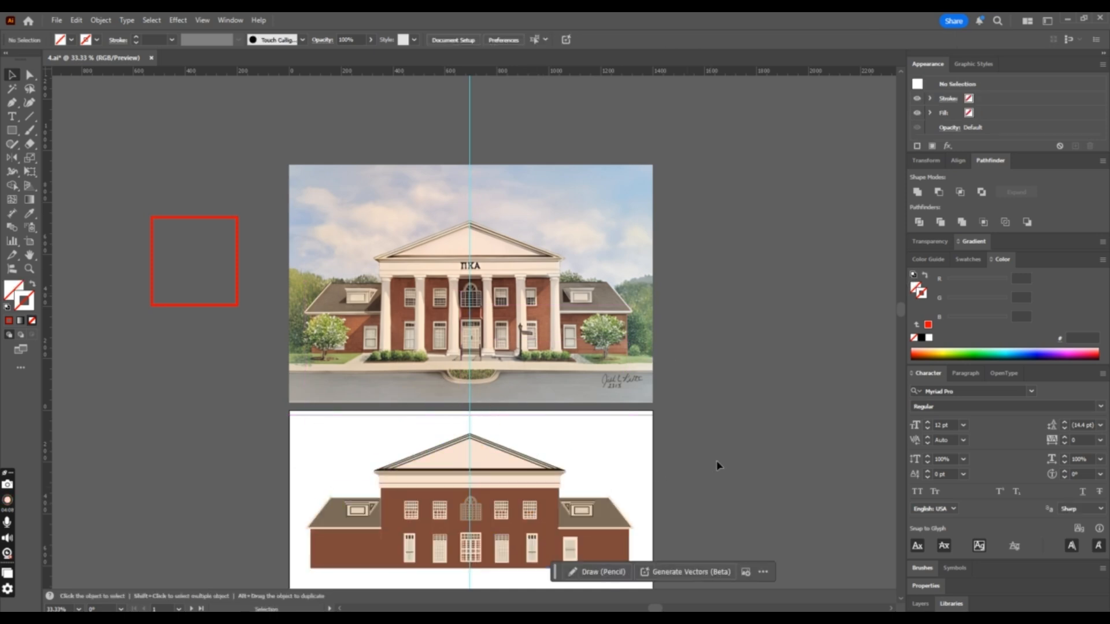
scroll(392, 245, down, 3)
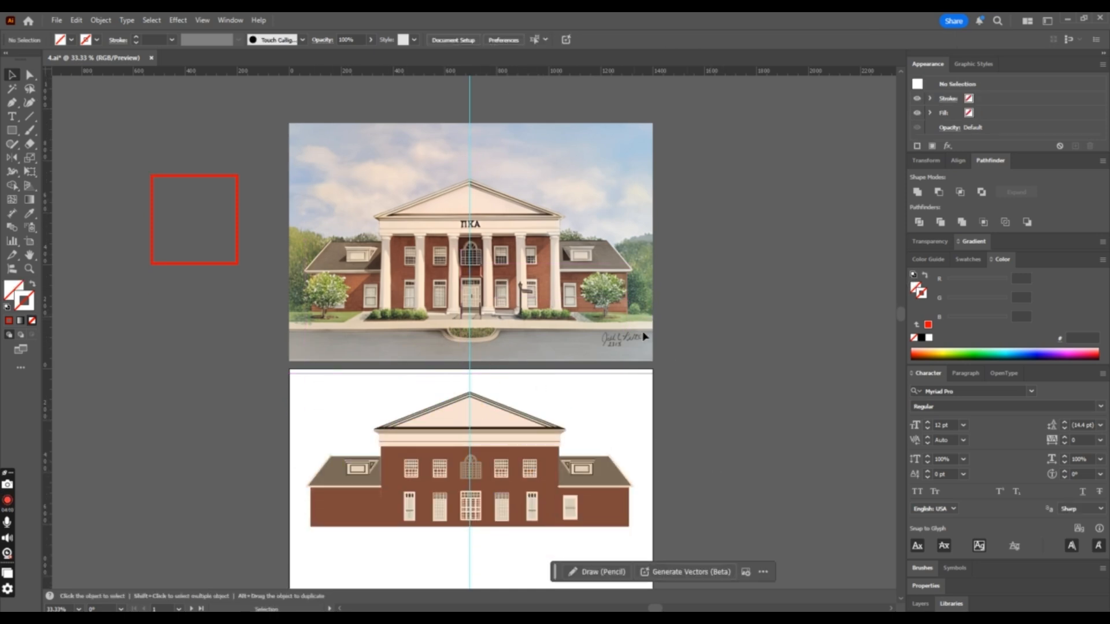
key(ctrl+z)
Arrange the left wing's brick wall behind its two windows while keeping it above the painting
click(718, 336)
click(368, 295)
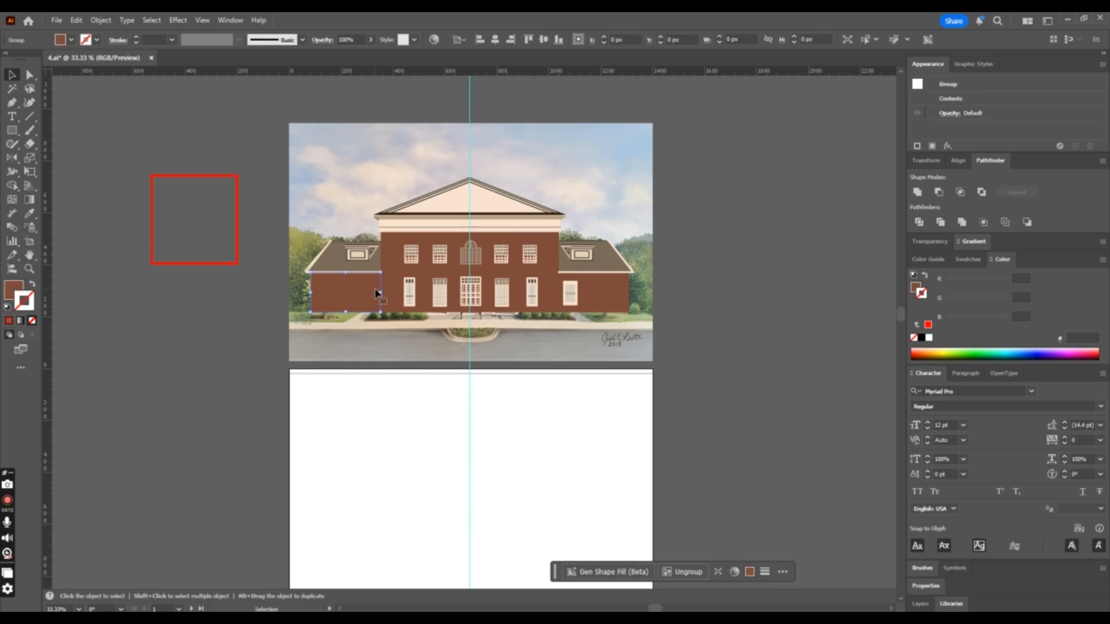
ctrl+click(364, 300)
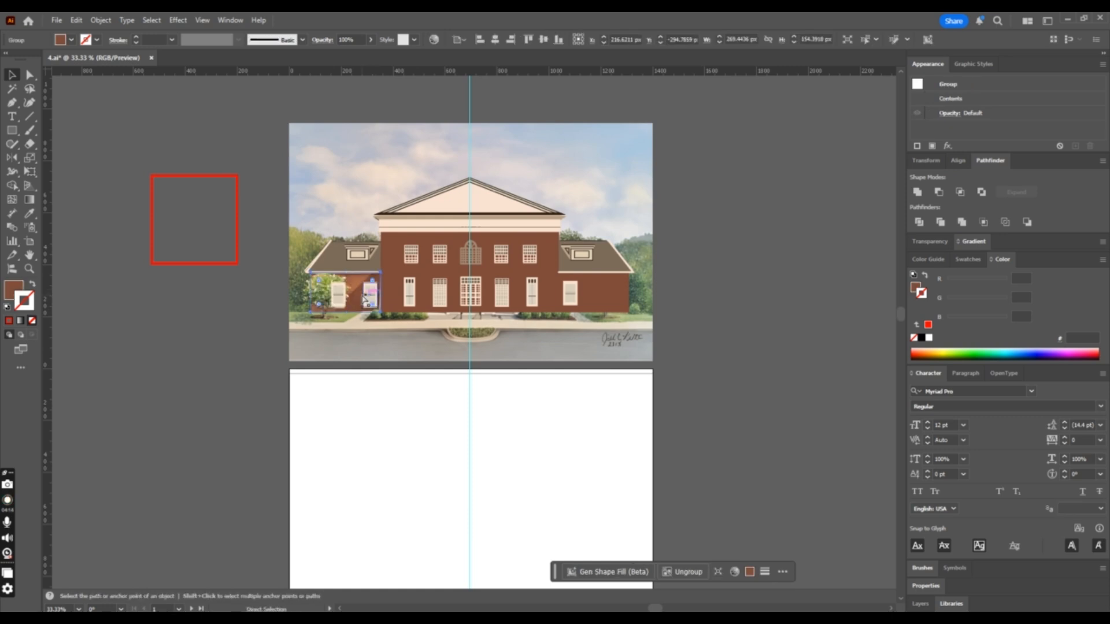
key(ctrl+plus)
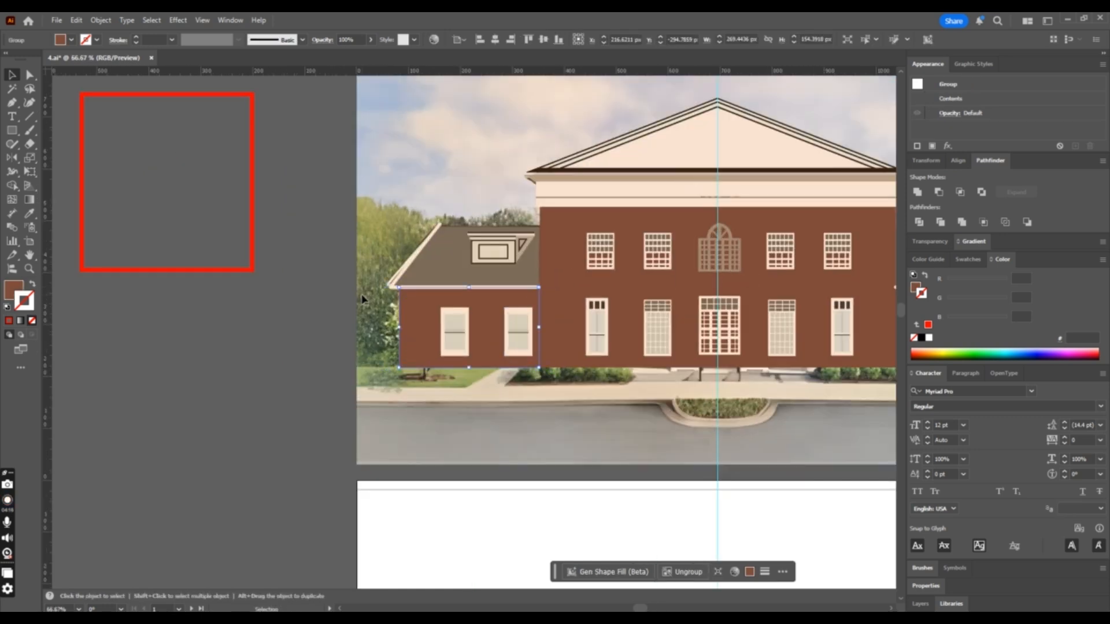
key(ctrl+minus)
key(ctrl+minus)
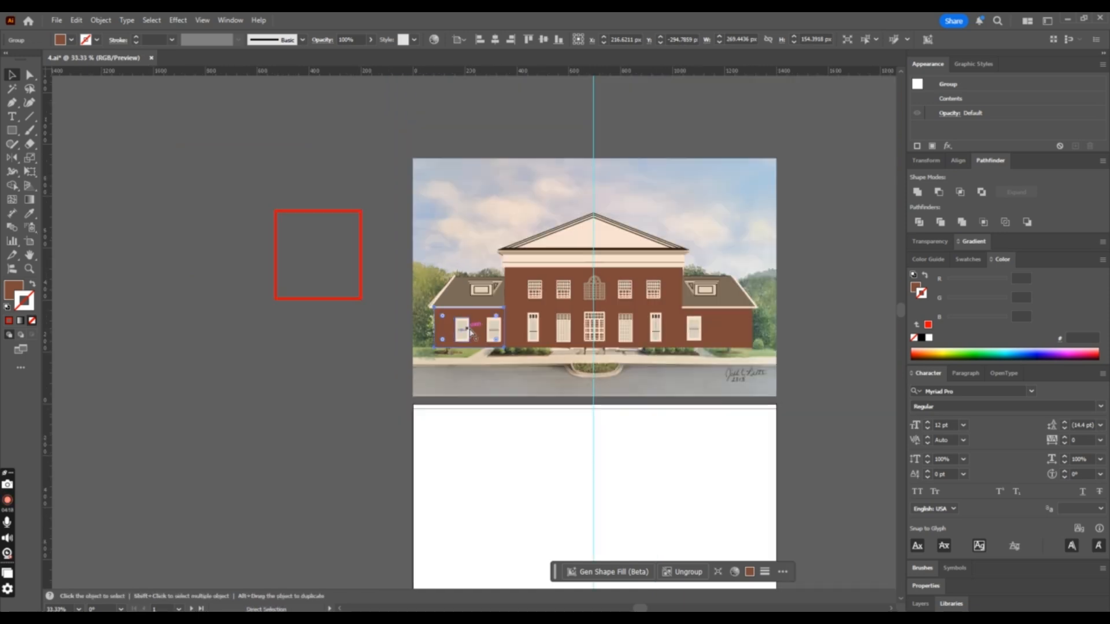
Delete the mirrored right wing together with its window
click(694, 334)
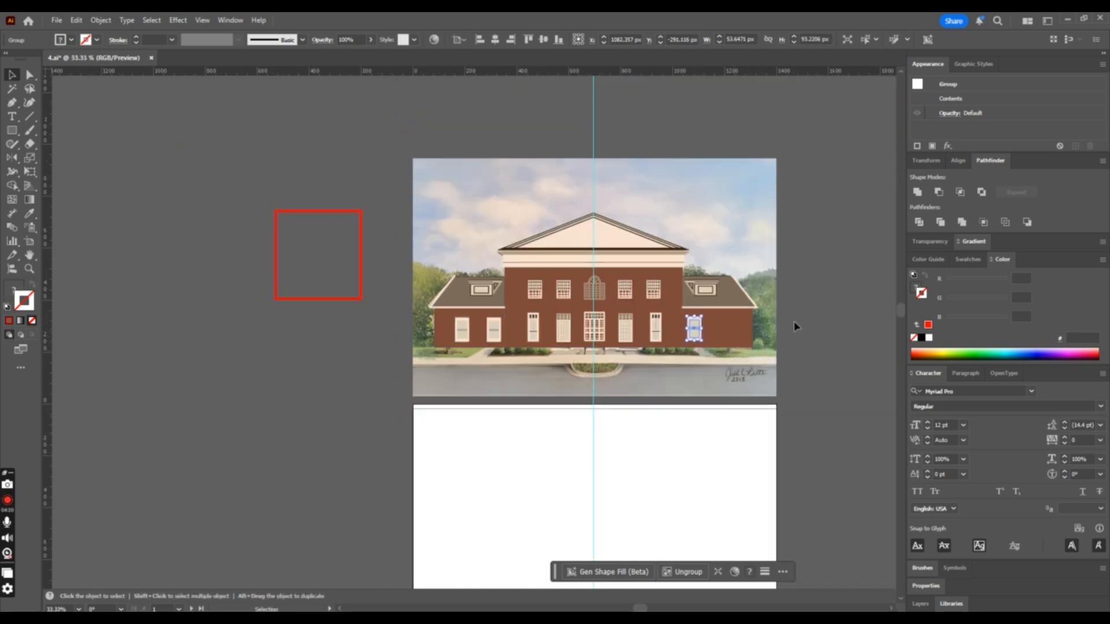
shift+click(703, 345)
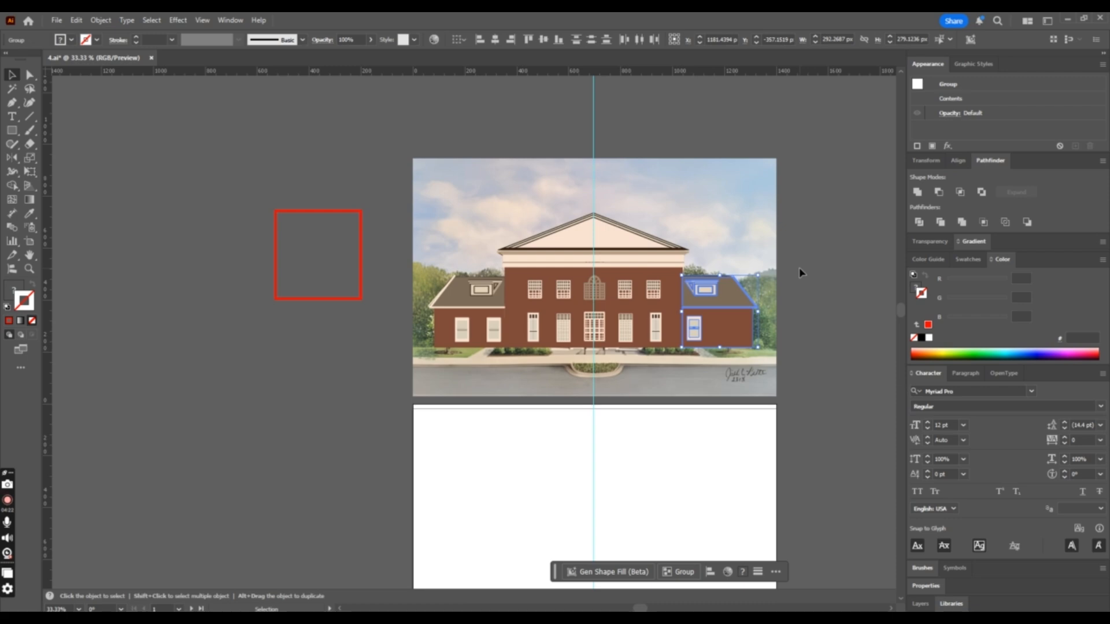
key(Delete)
Shift the central brick wall about 6 px to the left so its left edge lines up with the end of the frieze above
click(506, 320)
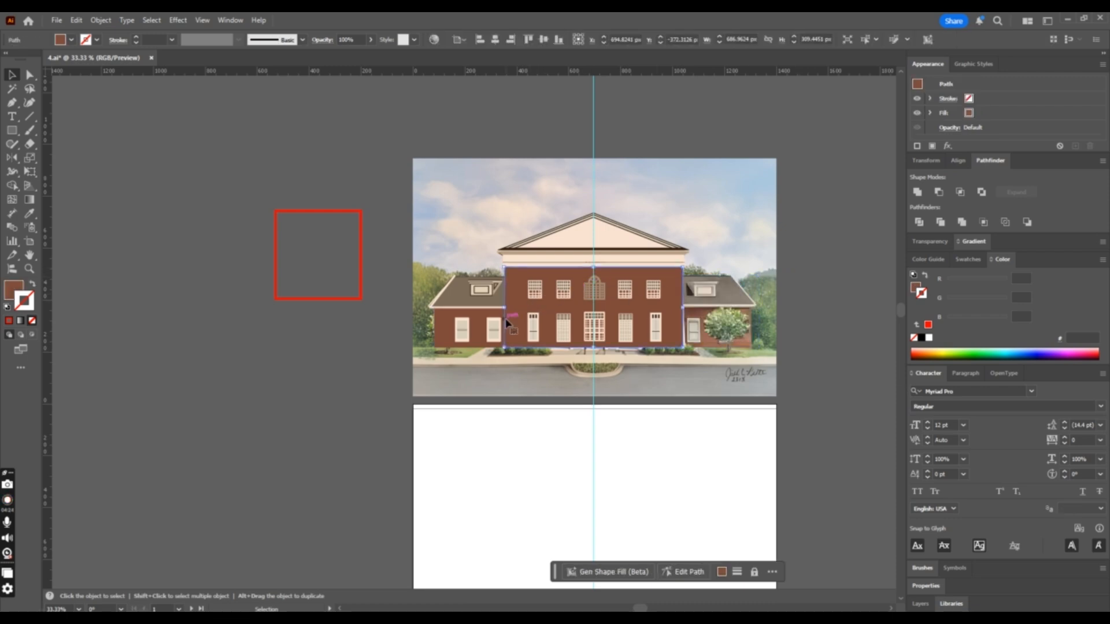
key(ctrl+plus)
key(ctrl+plus)
key(ctrl+plus)
key(ctrl+plus)
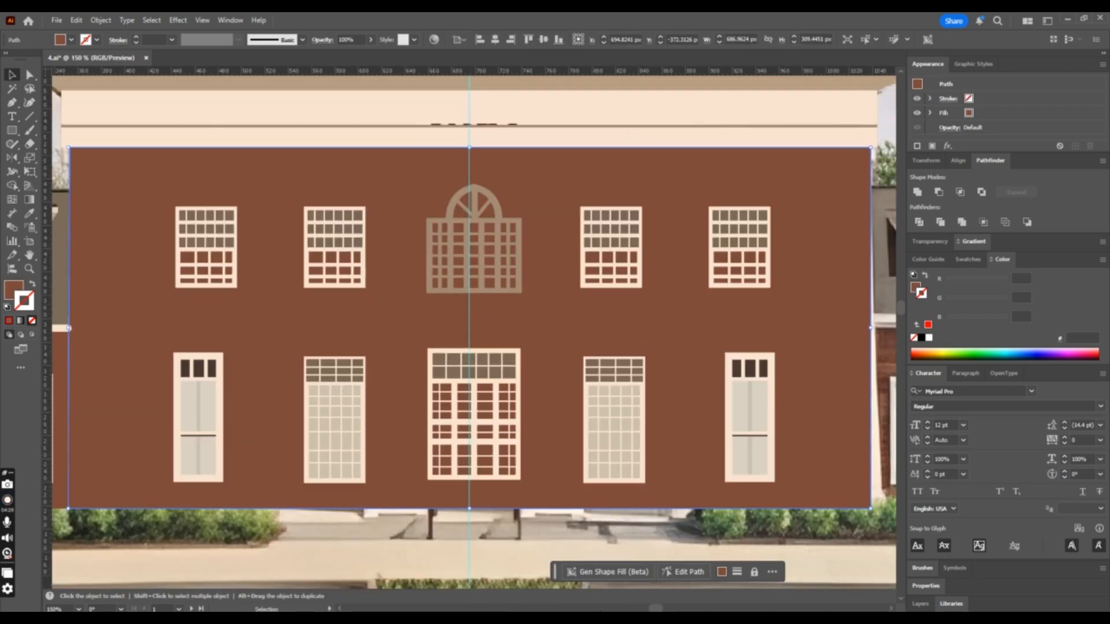
scroll(474, 330, left, 8)
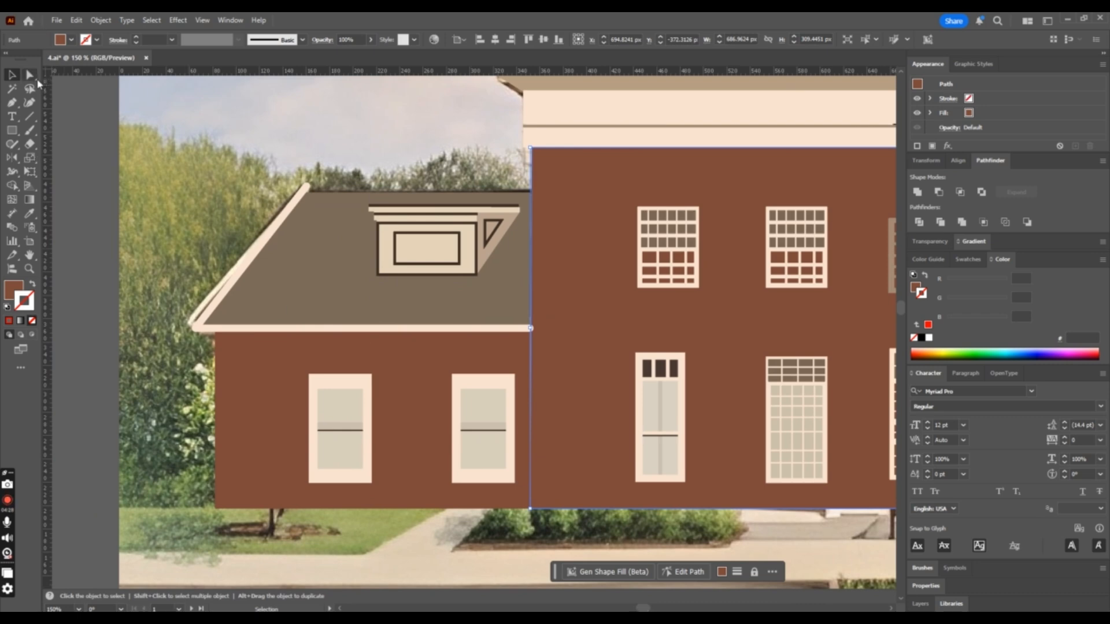
click(30, 75)
click(65, 140)
scroll(341, 191, up, 1)
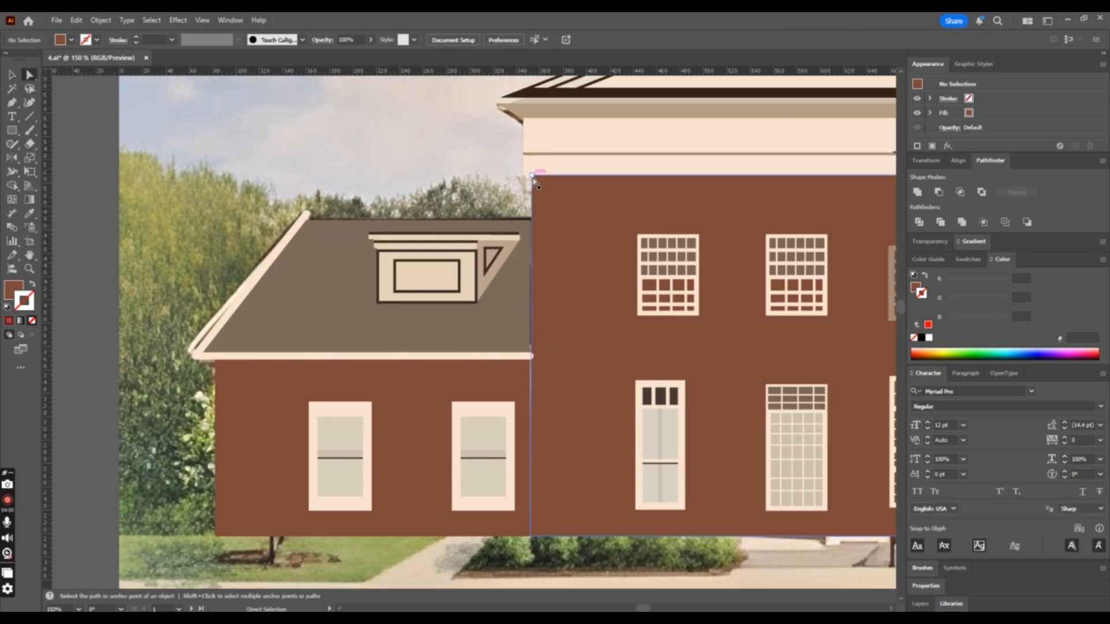
click(532, 175)
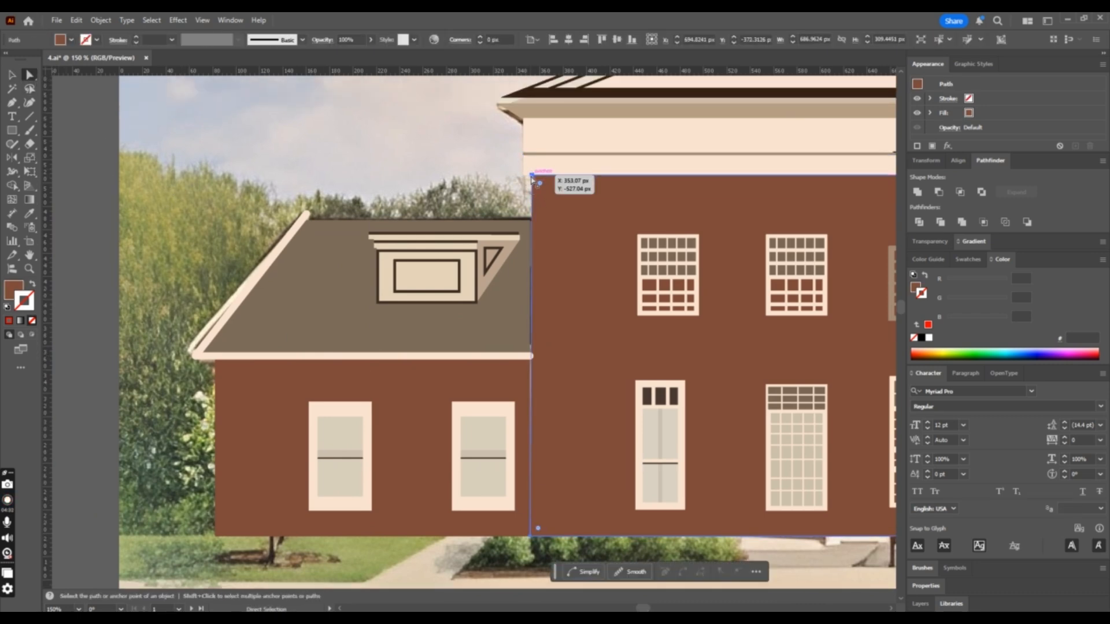
drag(532, 177, 525, 180)
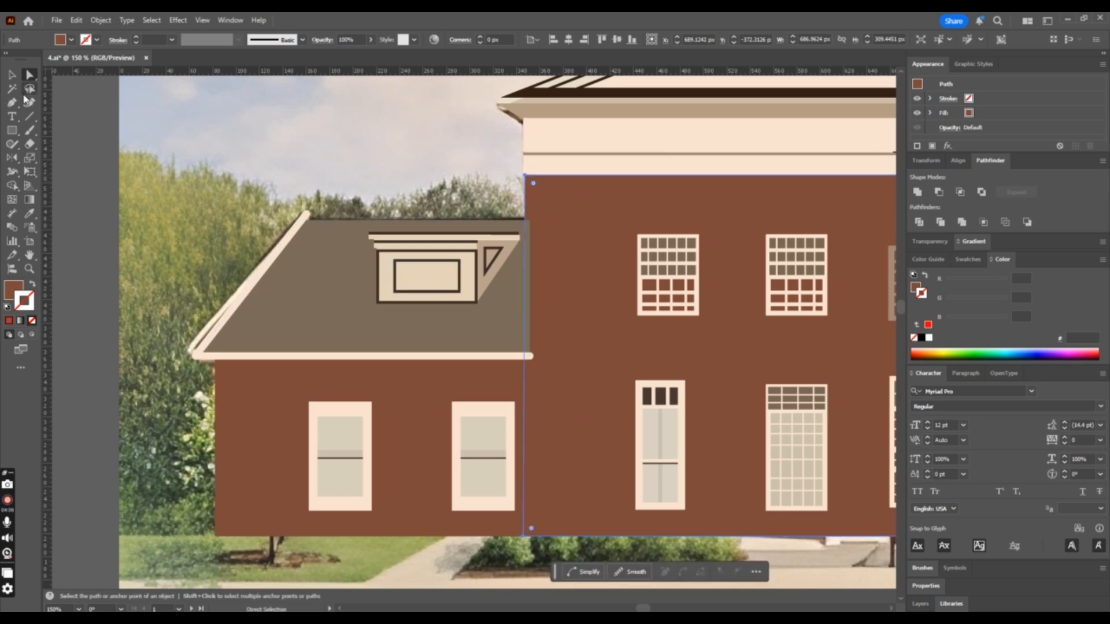
Reflect a copy of the complete left wing (roof, dormer, wall and windows) across the vertical axis at the pediment's peak
key(v)
click(503, 317)
key(ctrl+minus)
key(ctrl+minus)
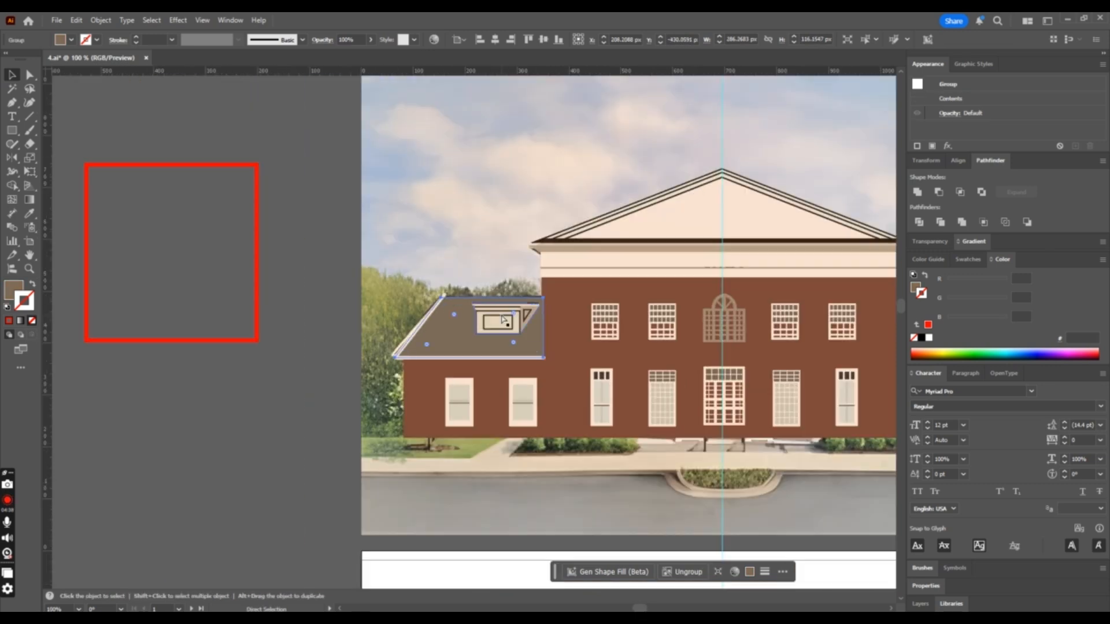
click(307, 266)
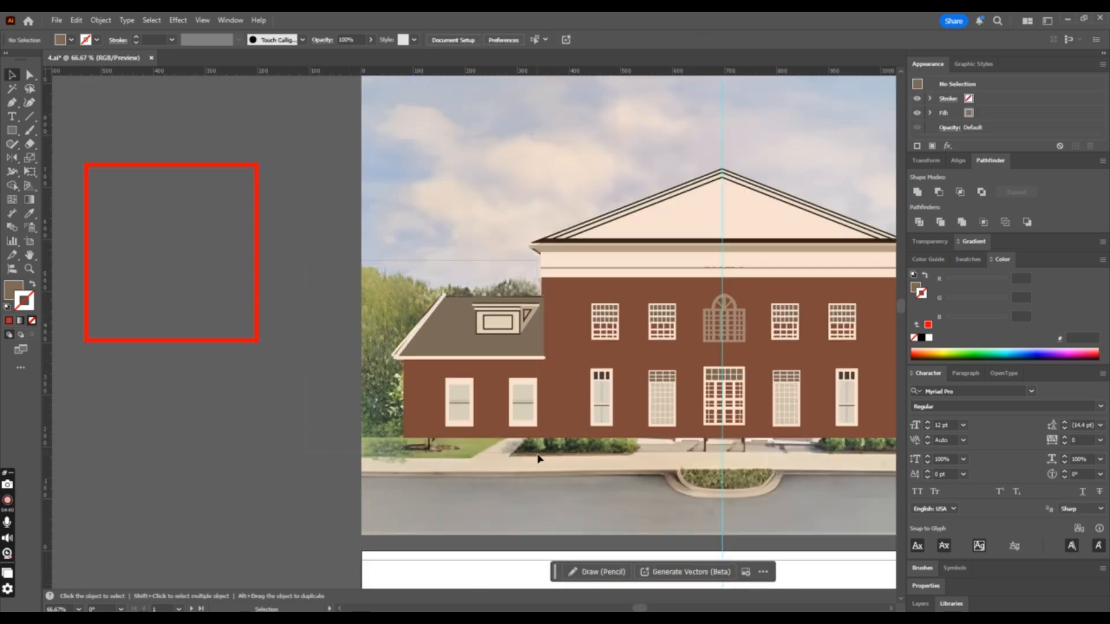
click(504, 434)
click(11, 157)
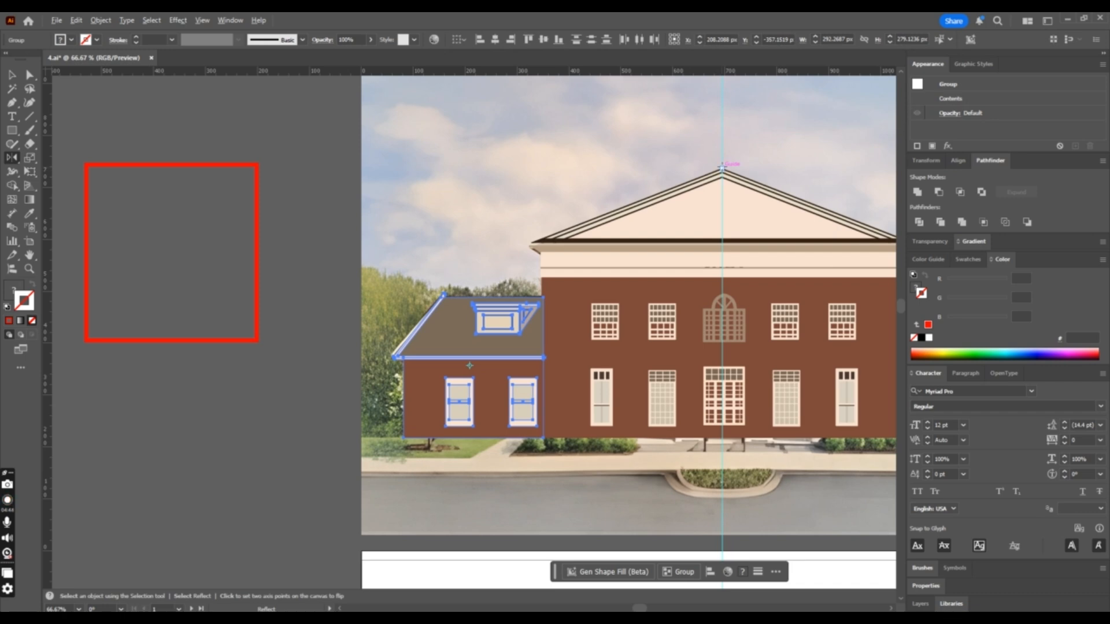
alt+click(722, 167)
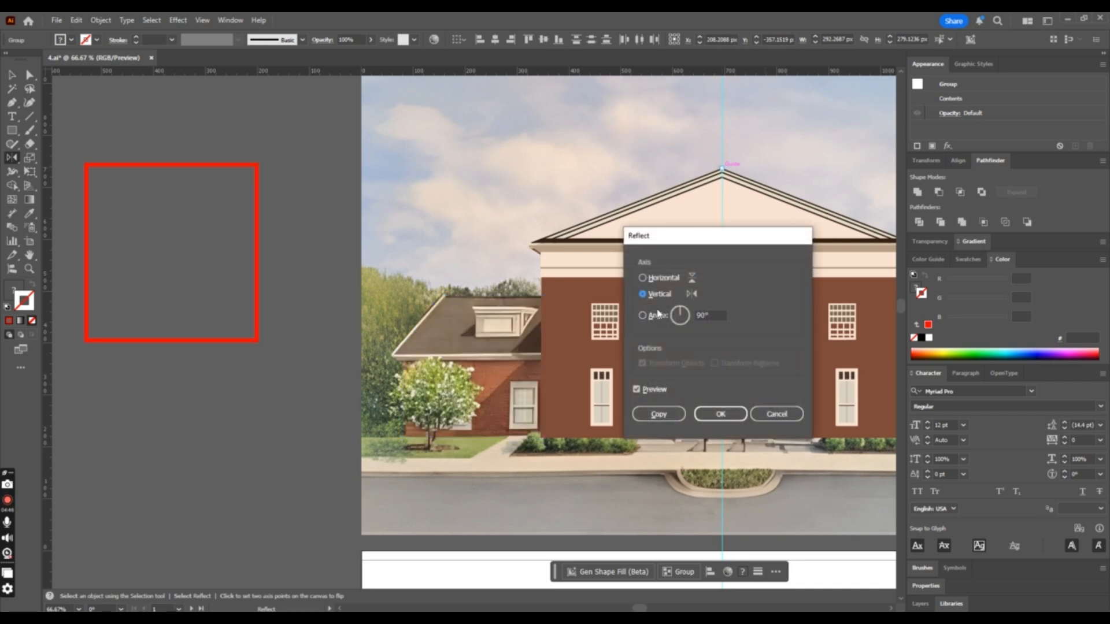
click(648, 415)
key(ctrl+minus)
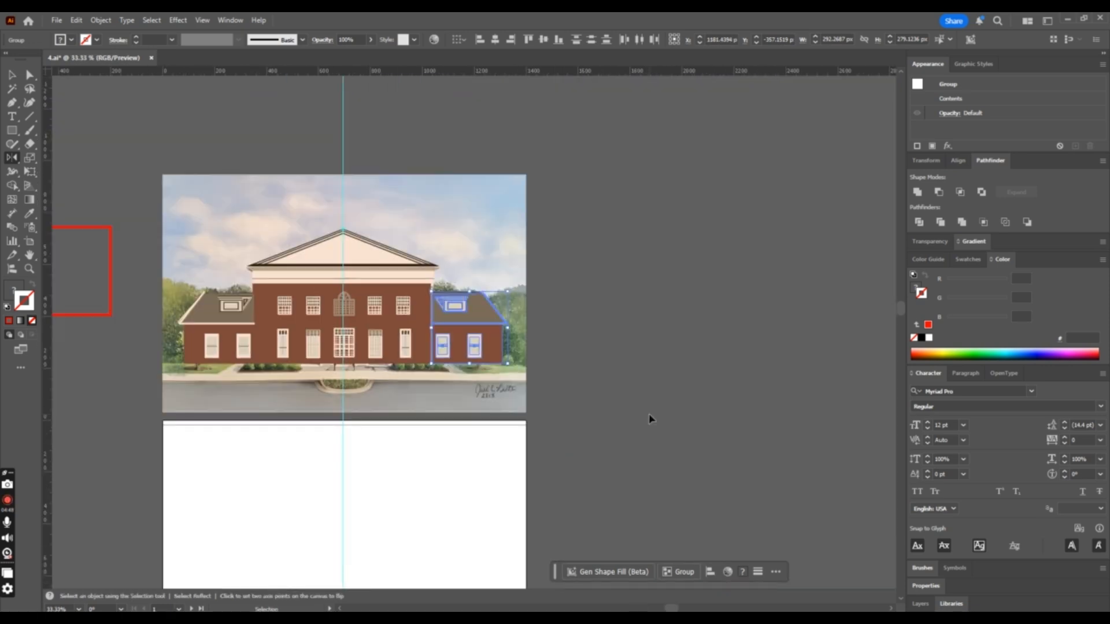
key(v)
click(597, 296)
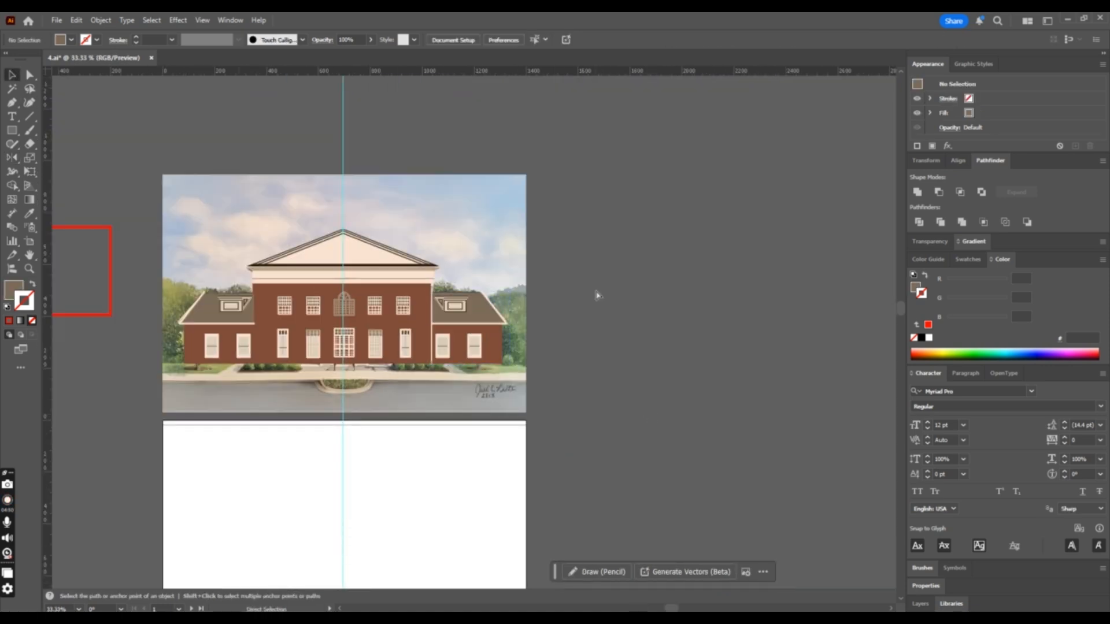
Extend the central brick wall's right edge outward so both corners line up with the right end of the frieze above
key(ctrl+minus)
key(ctrl+plus)
key(ctrl+plus)
key(ctrl+plus)
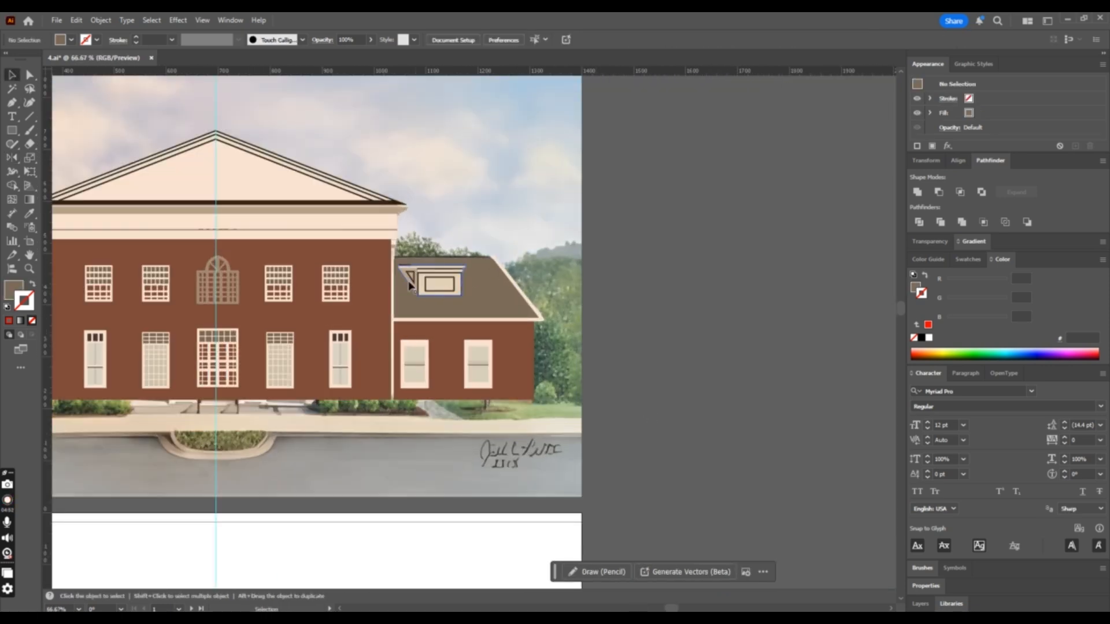
key(a)
click(386, 285)
key(ctrl+plus)
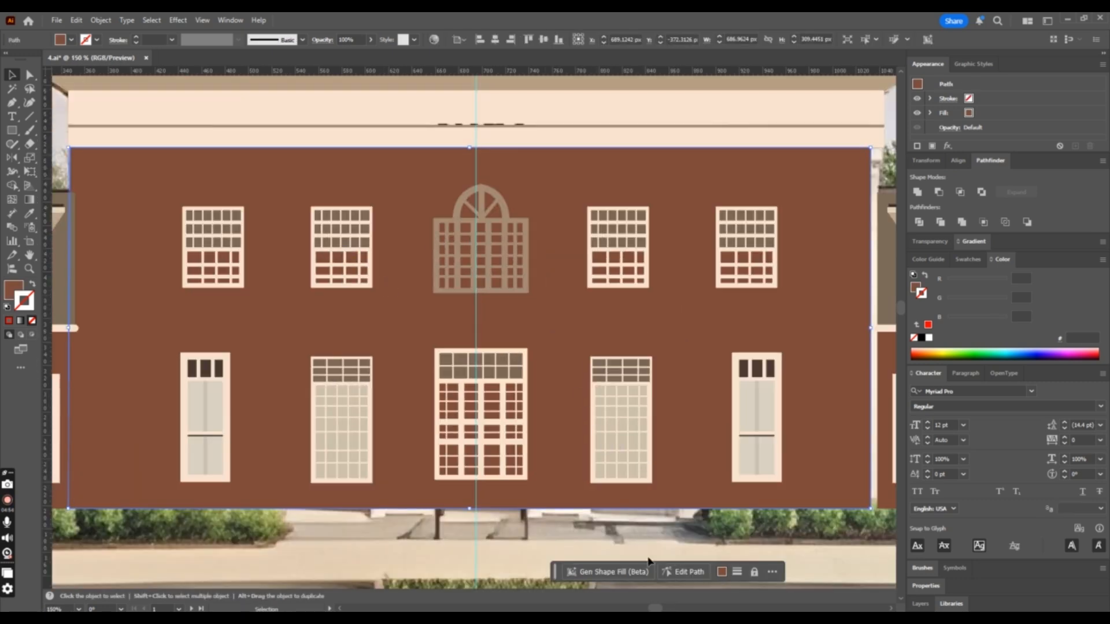
drag(657, 608, 671, 608)
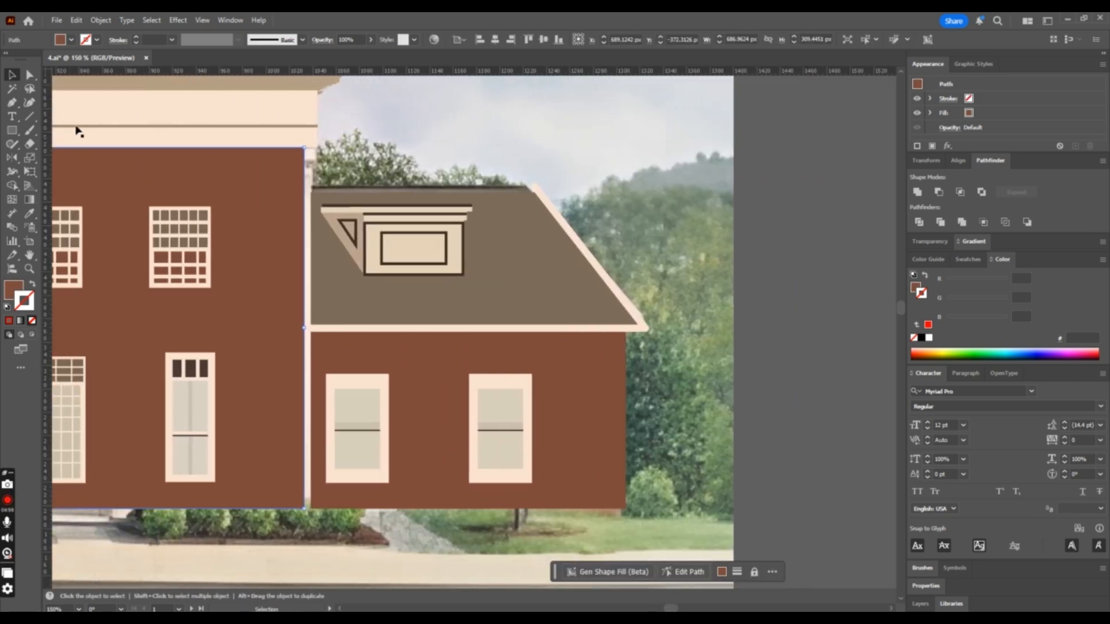
drag(304, 148, 317, 148)
drag(304, 508, 317, 509)
key(ctrl+minus)
key(ctrl+minus)
key(ctrl+minus)
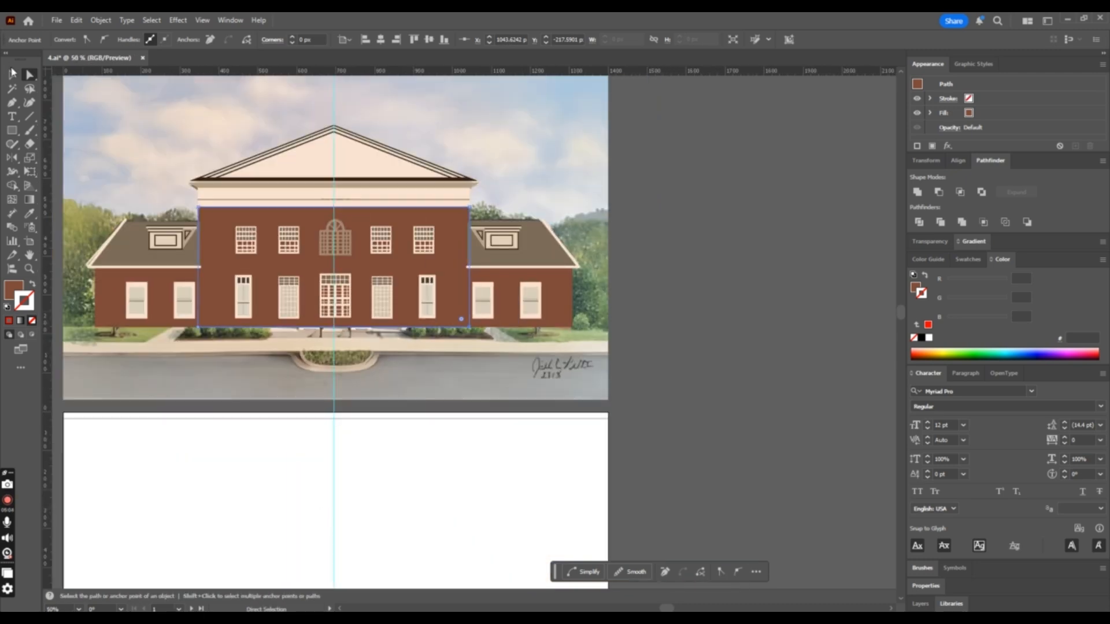
click(13, 73)
click(584, 252)
Select all the vector building parts, undo a trial move of them, and hide them to uncover the painting
key(ctrl+minus)
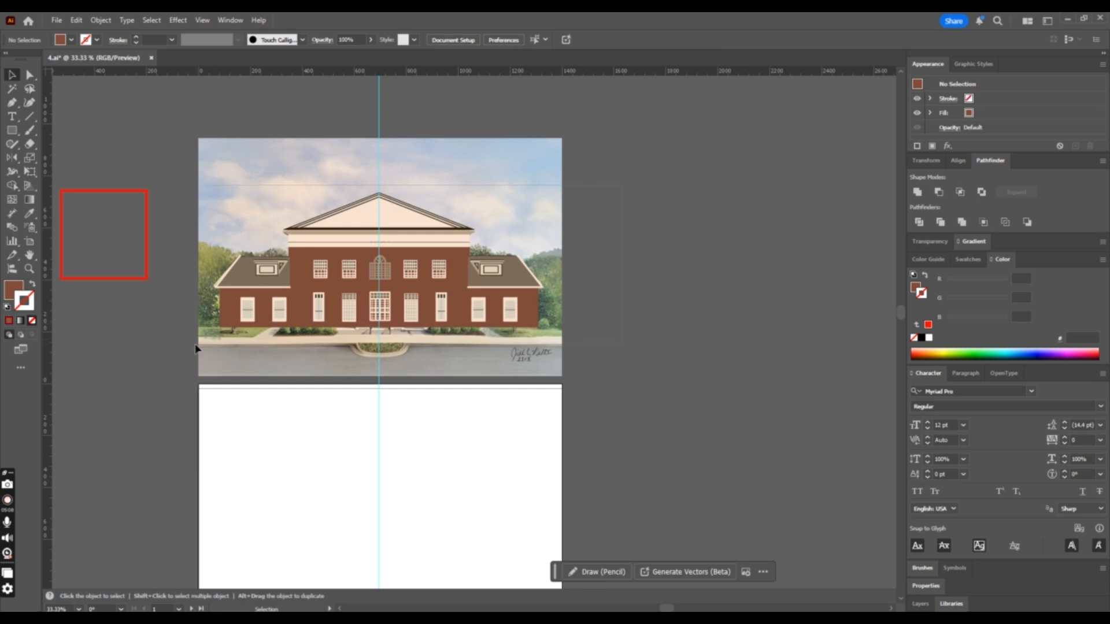
drag(423, 299, 547, 407)
key(ctrl+z)
key(ctrl+minus)
key(ctrl+minus)
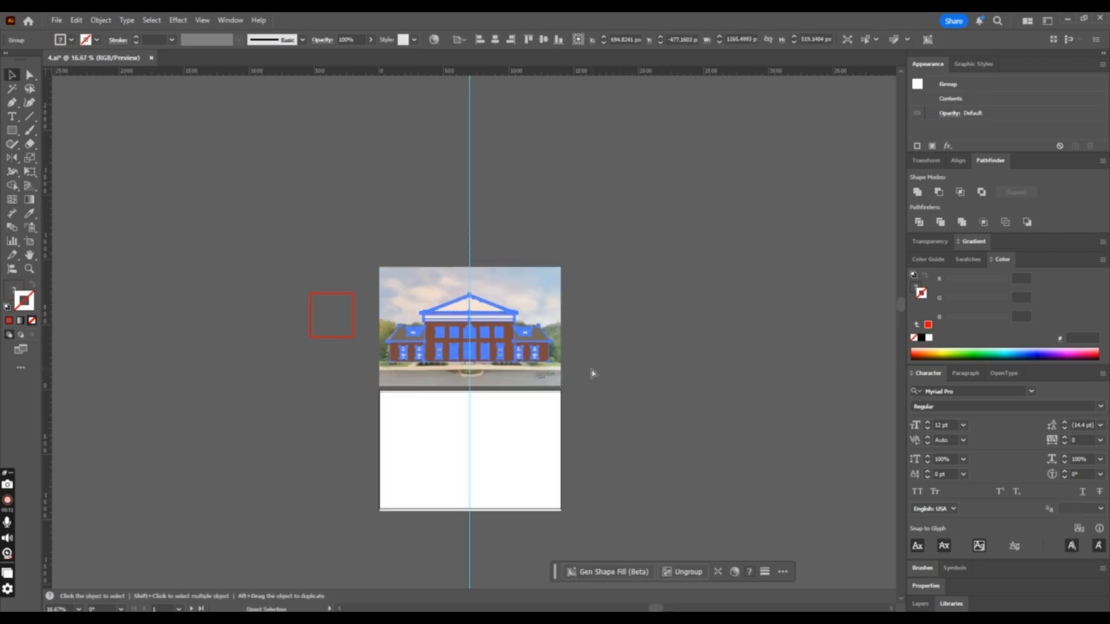
key(ctrl+plus)
key(ctrl+plus)
key(ctrl+plus)
key(ctrl+plus)
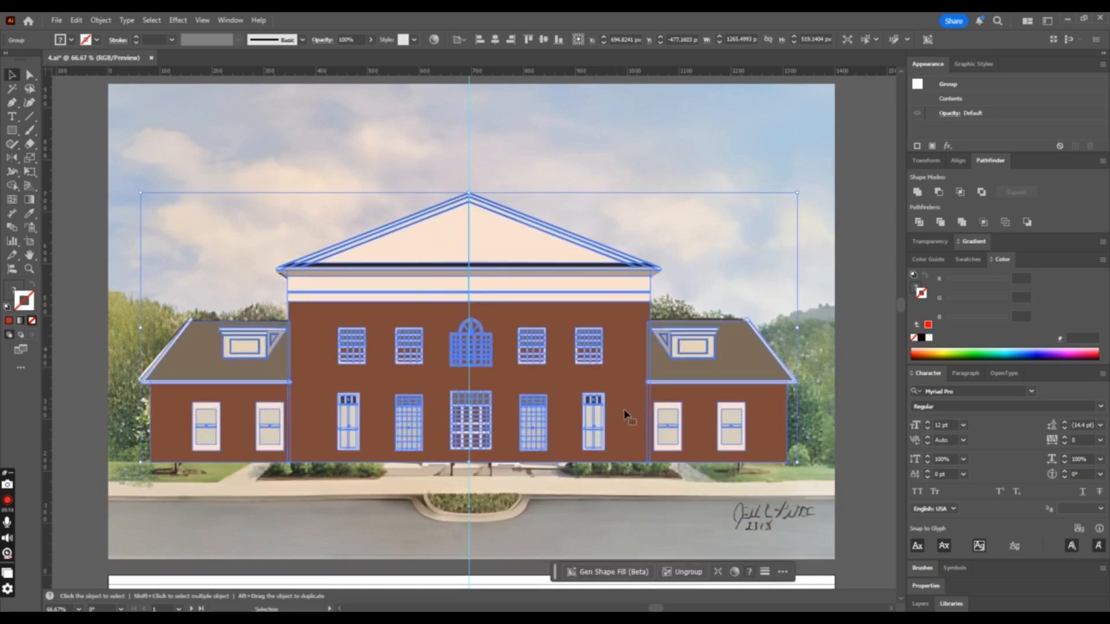
key(ctrl+3)
Draw a rectangle about 50 by 11 px over the top slab of the leftmost column's capital
scroll(614, 457, down, 1)
key(ctrl+plus)
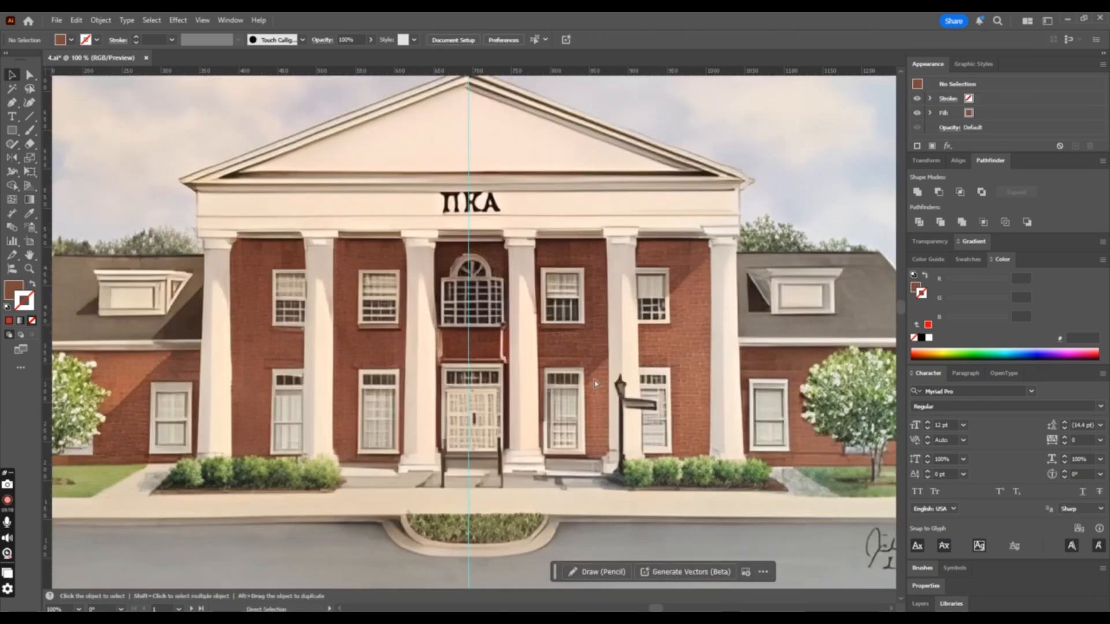
click(12, 131)
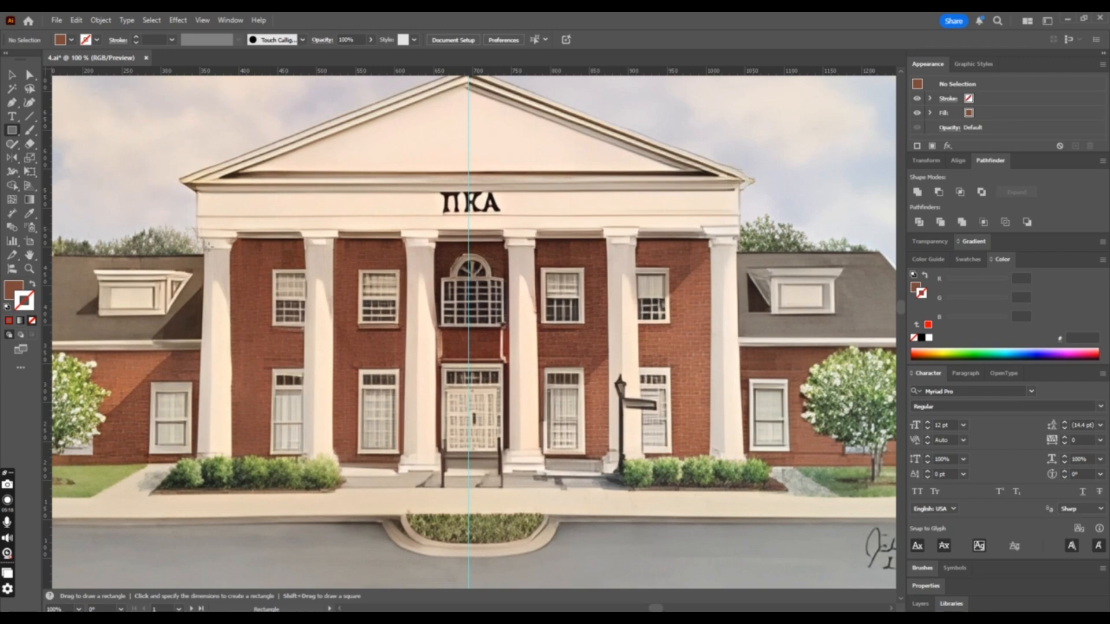
drag(196, 230, 235, 238)
key(ctrl+minus)
key(ctrl+minus)
key(v)
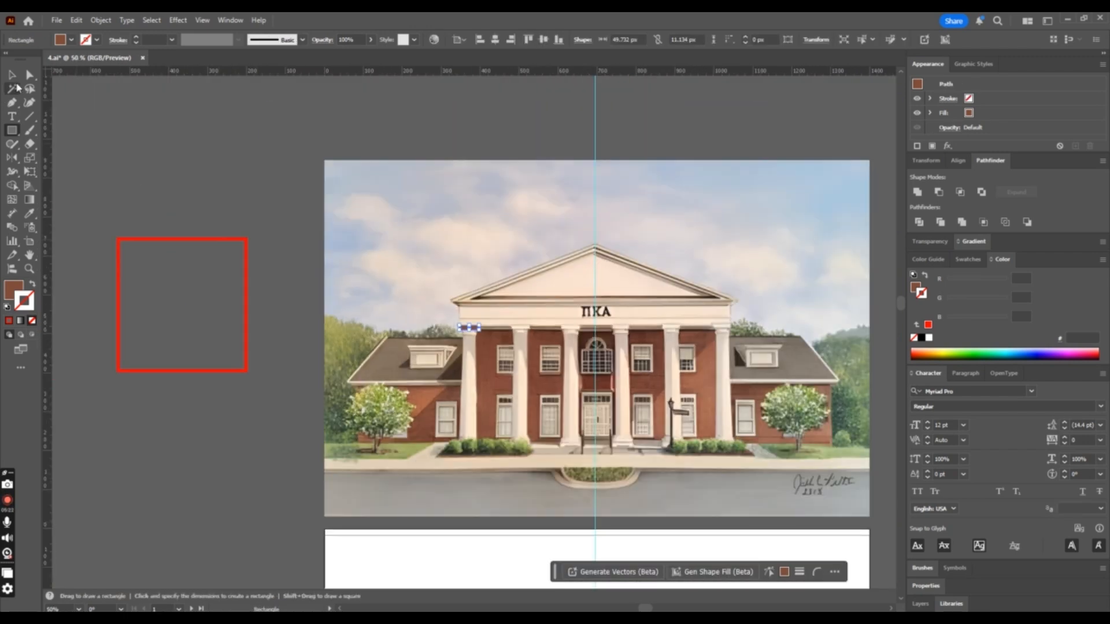
Show the hidden building parts again and send them behind the painting
click(293, 90)
key(ctrl+alt+3)
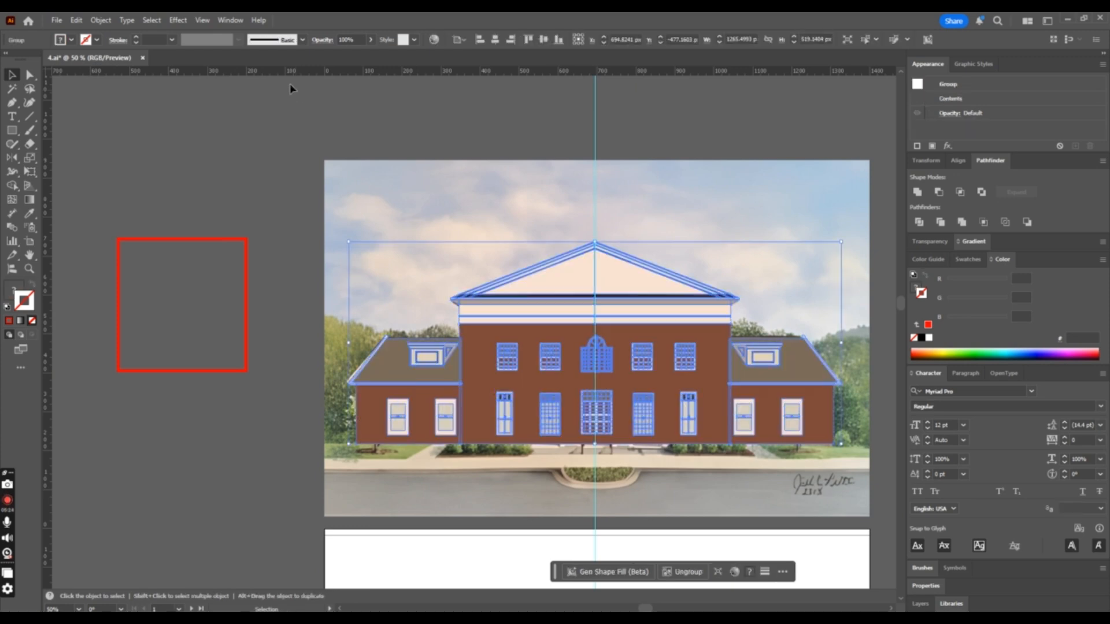
key(ctrl+shift+bracketleft)
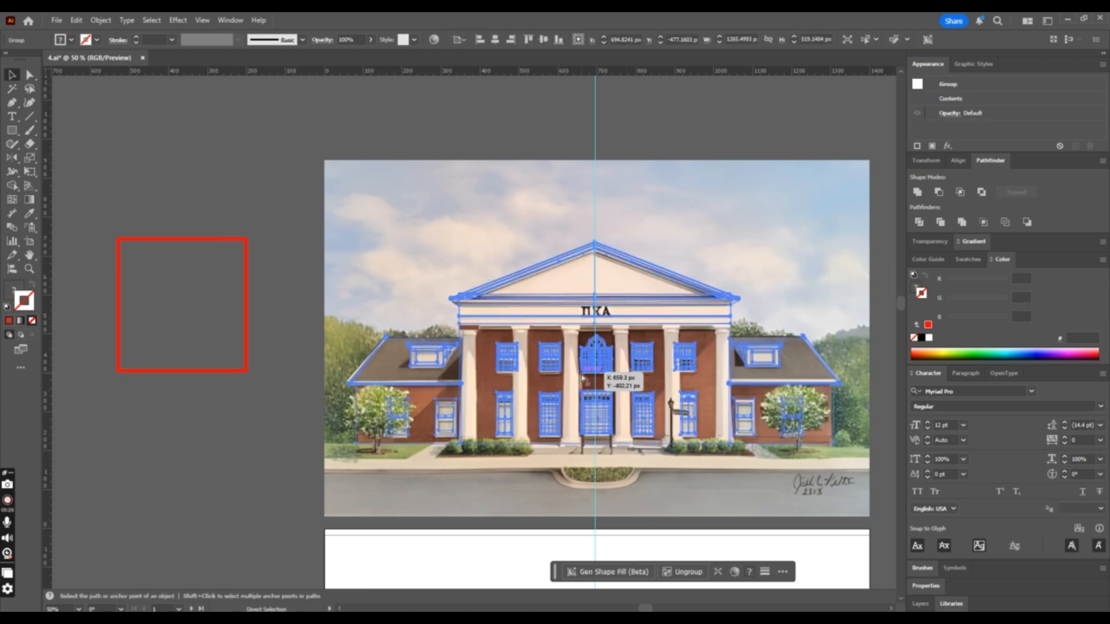
key(ctrl+equal)
click(83, 317)
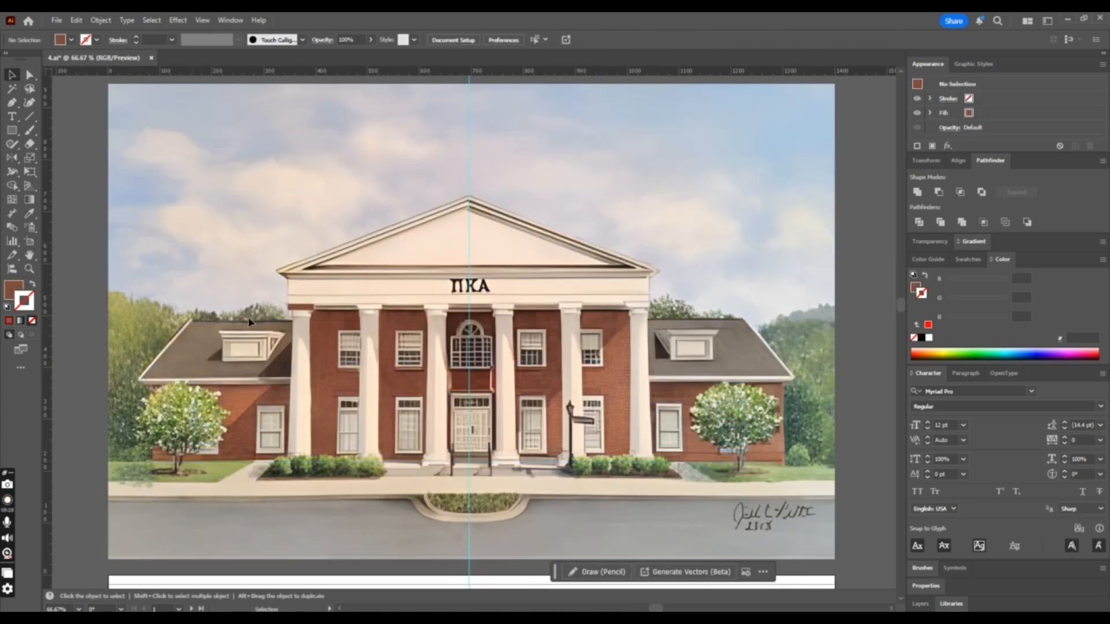
Fill the capital rectangle on the leftmost column with the cream colour sampled from the painted frieze
click(311, 307)
key(ctrl+equal)
key(ctrl+z)
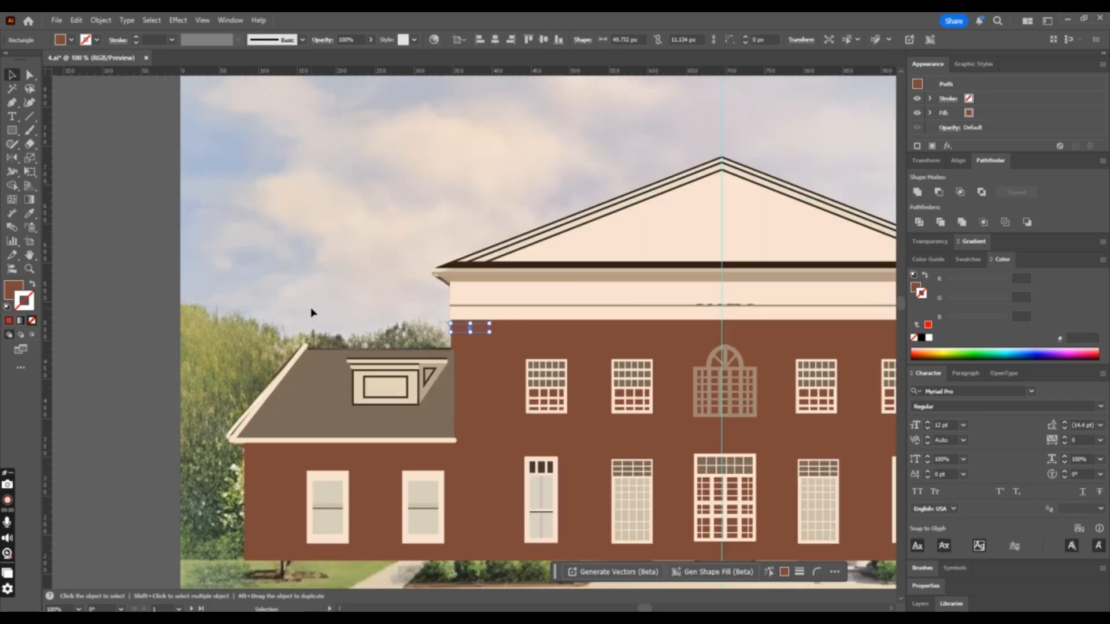
key(ctrl+shift+z)
key(ctrl+equal)
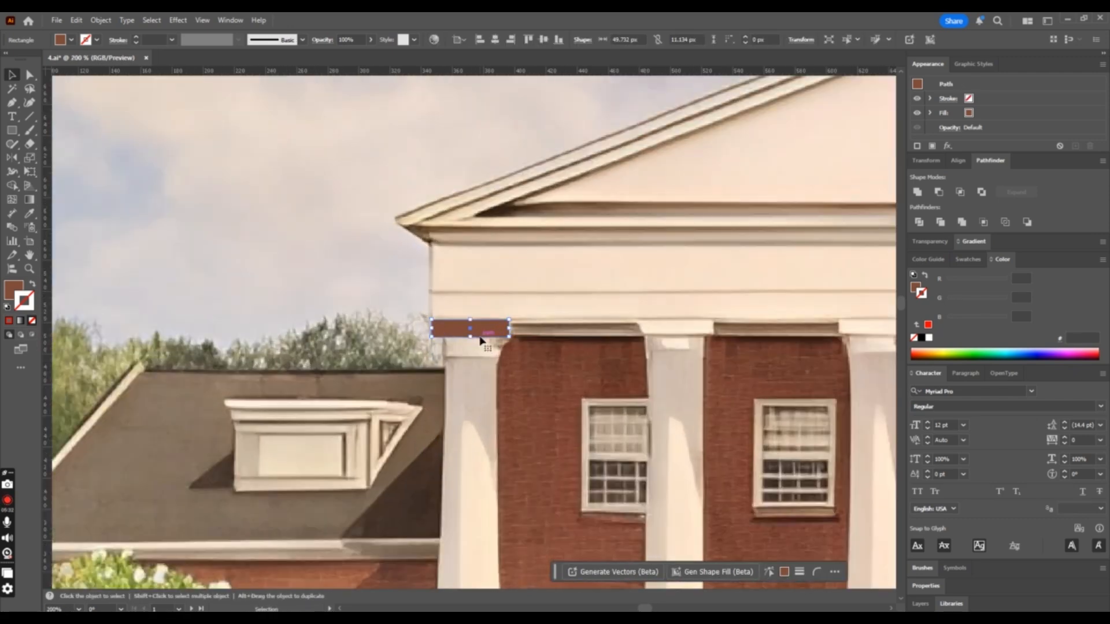
key(i)
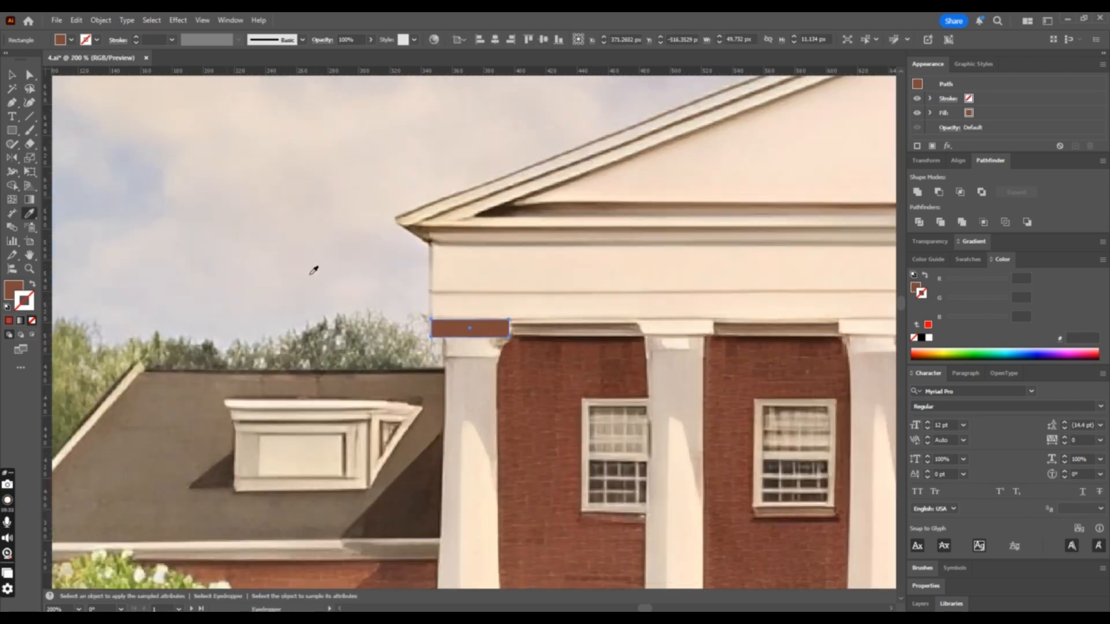
click(512, 298)
key(v)
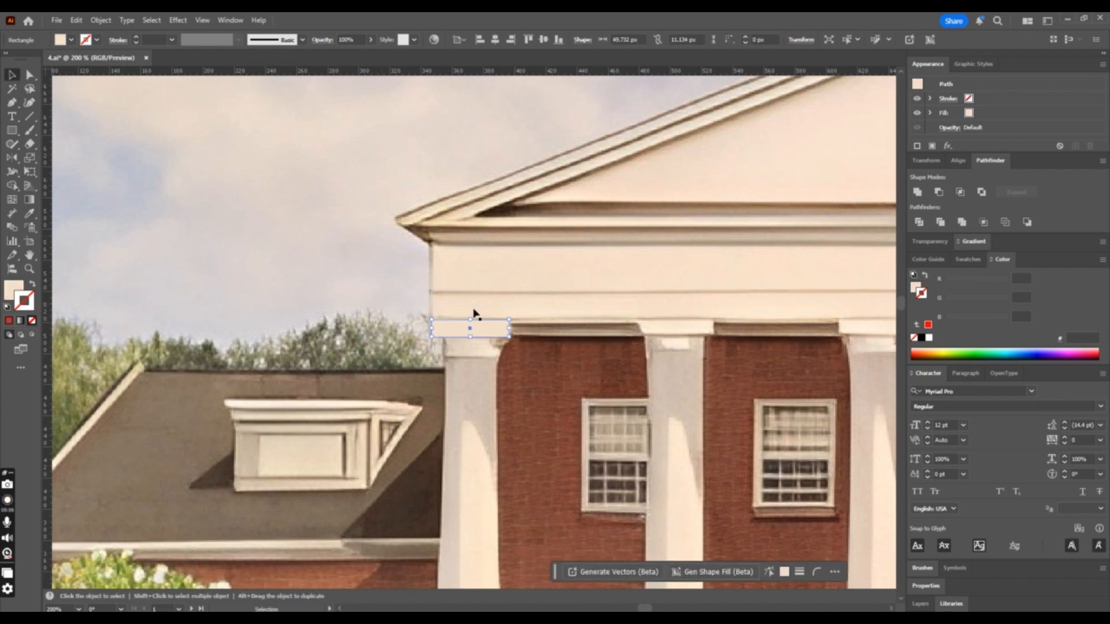
Duplicate the capital rectangle directly below itself and narrow the copy to about 37 px wide
drag(502, 327, 501, 346)
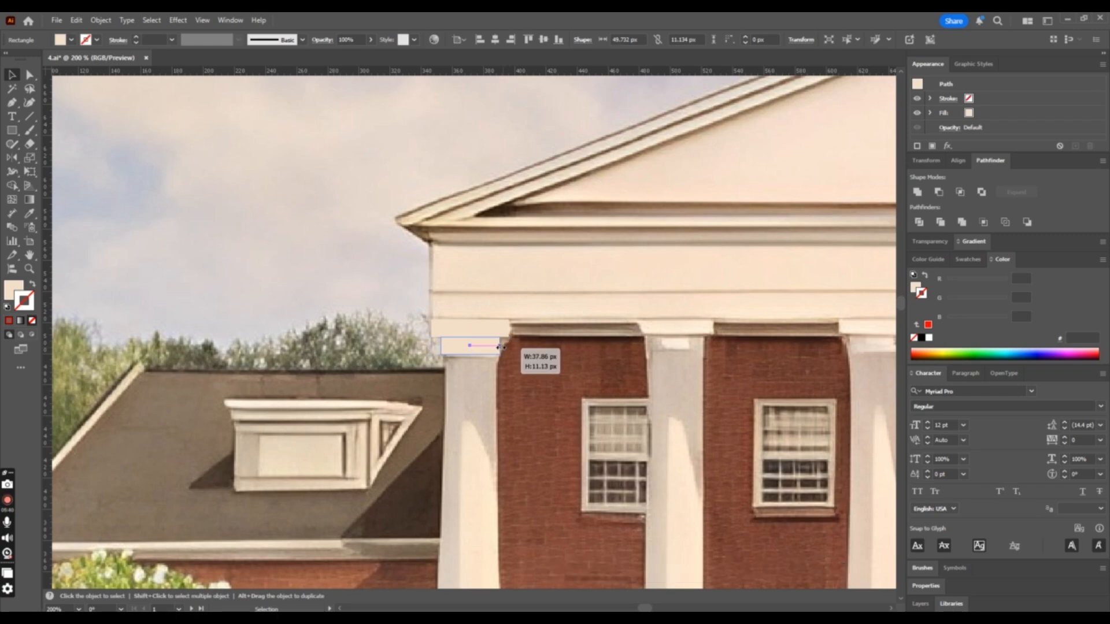
scroll(534, 353, down, 3)
scroll(535, 354, down, 2)
key(ctrl+minus)
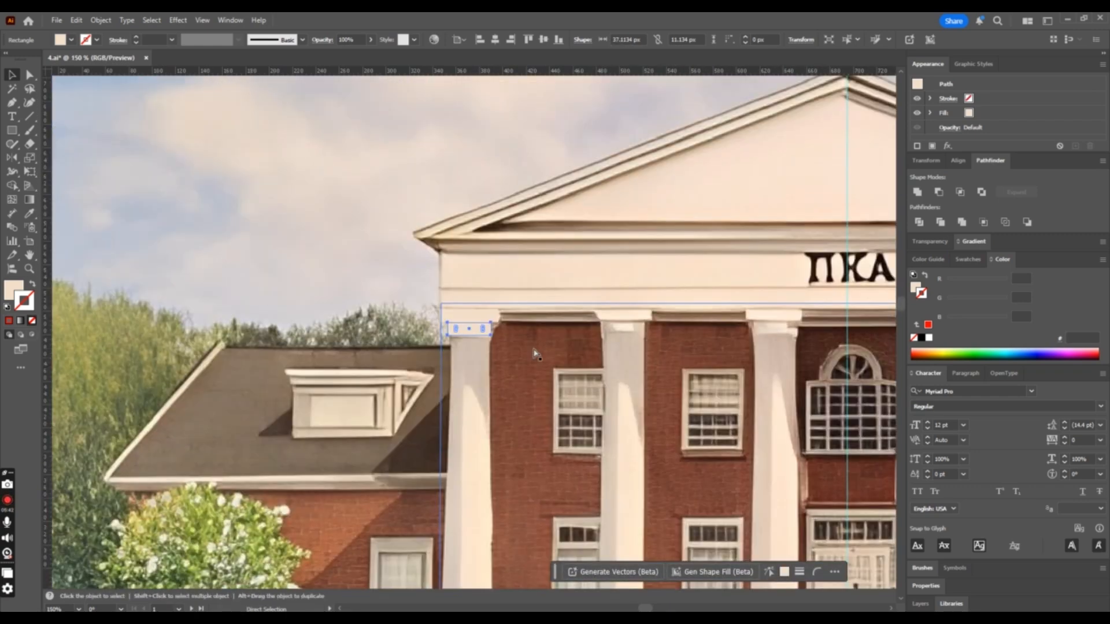
key(ctrl+minus)
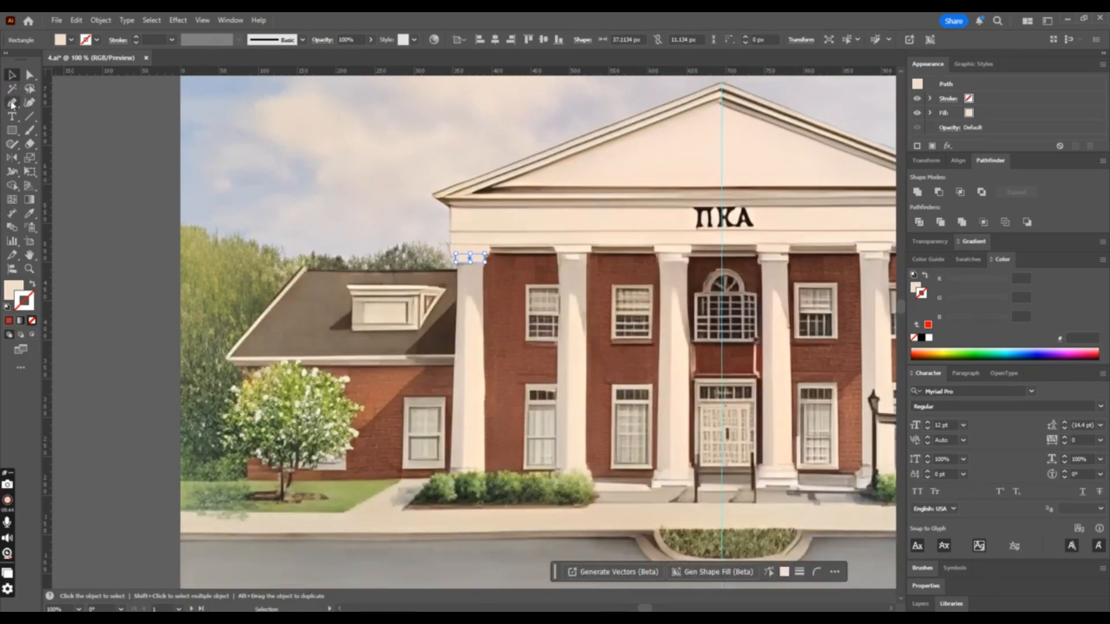
Trace the leftmost column's tapered shaft with the Pen tool as a closed shape about 43 px wide and 264 px tall
click(12, 104)
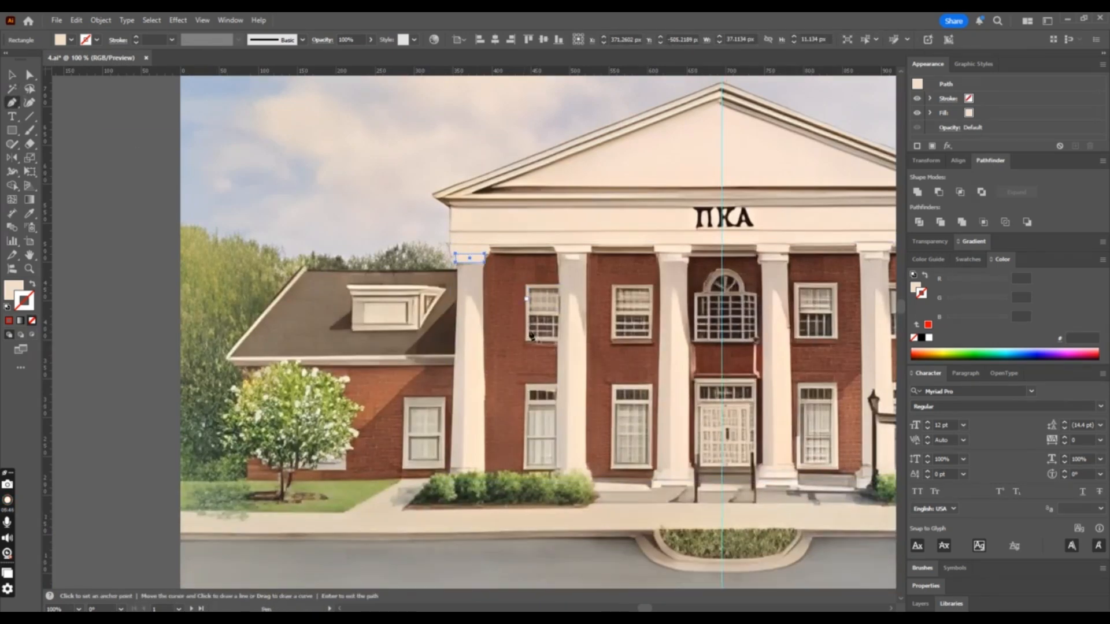
click(451, 470)
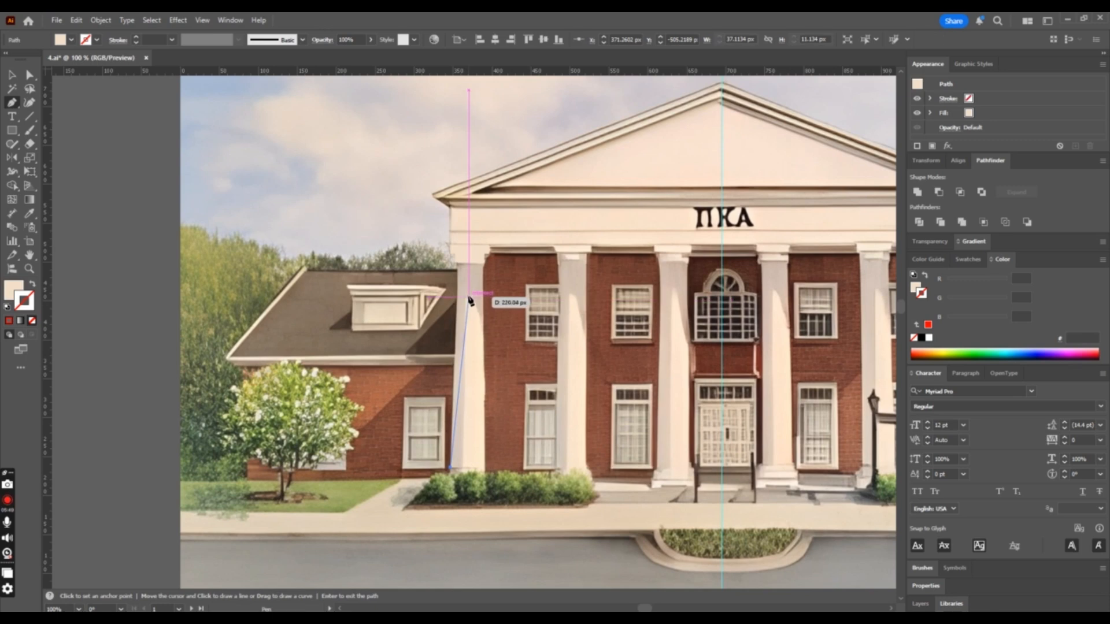
click(460, 264)
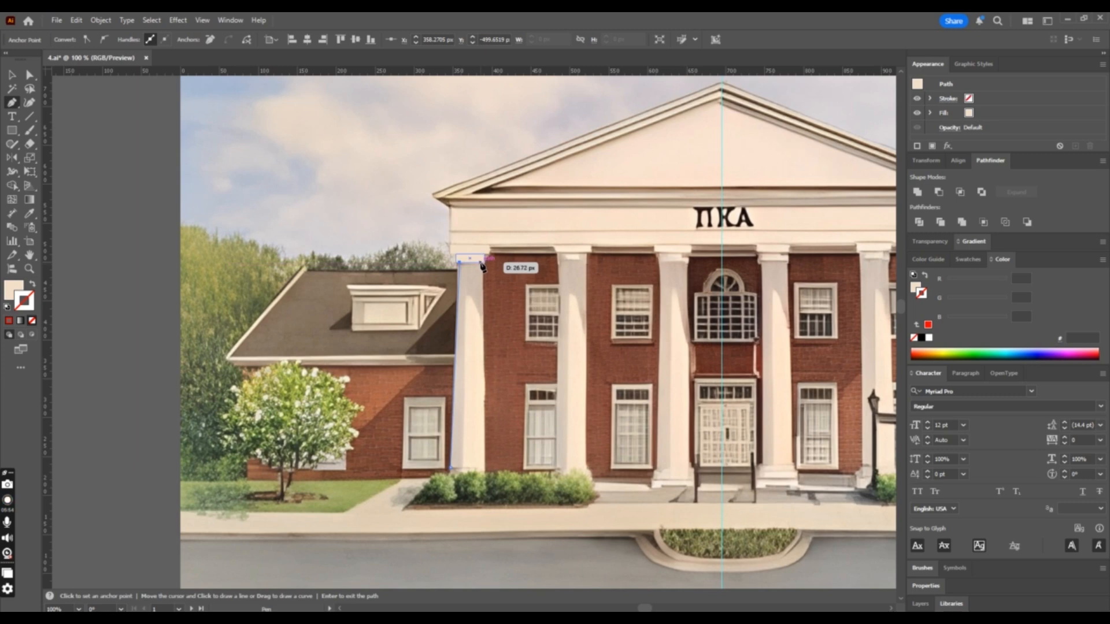
click(483, 262)
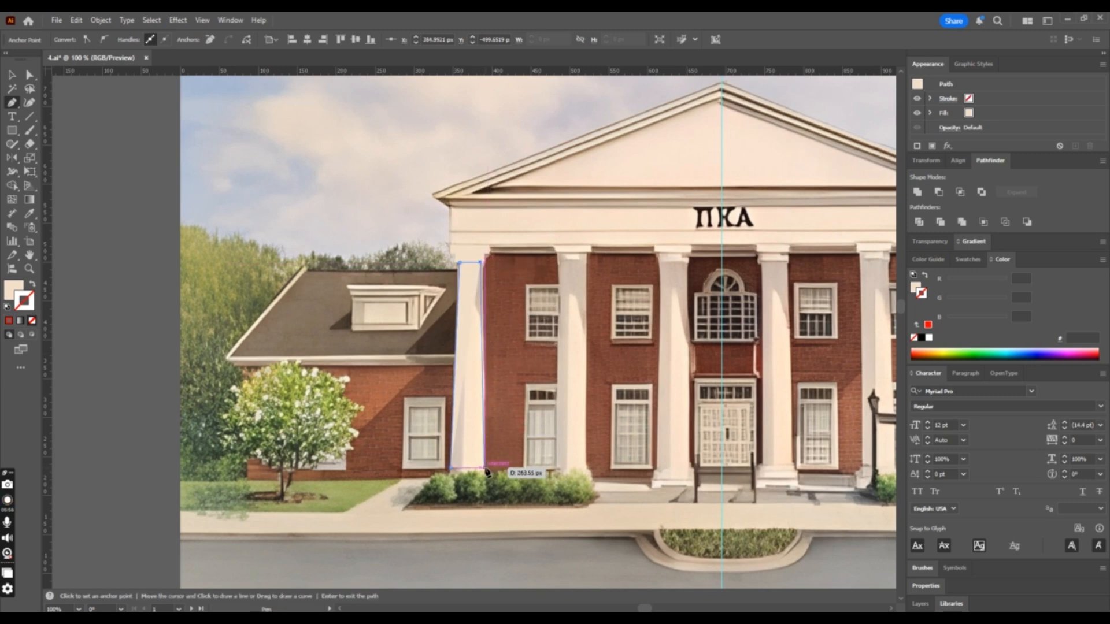
click(485, 469)
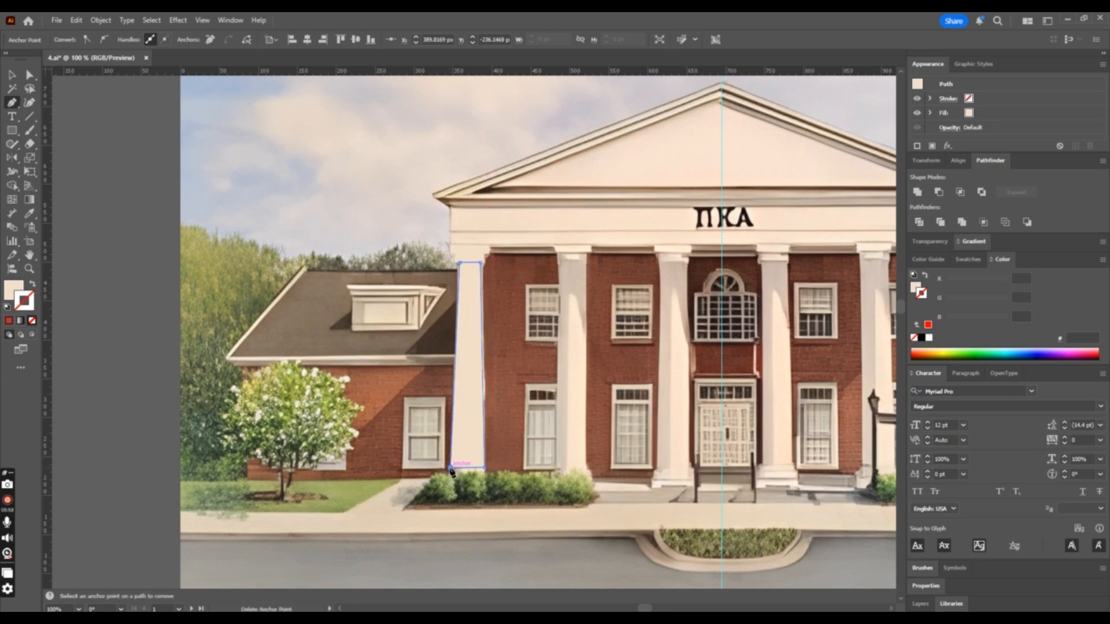
click(452, 468)
Bring the building group forward above the painting, keeping it behind the new column pieces
click(14, 76)
click(521, 263)
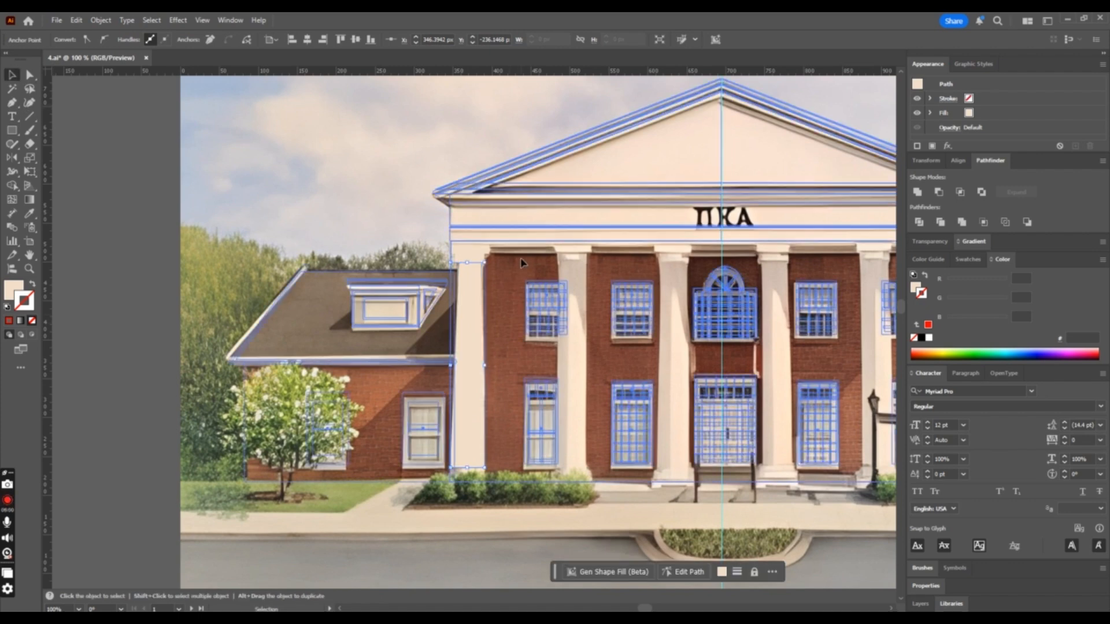
key(ctrl+])
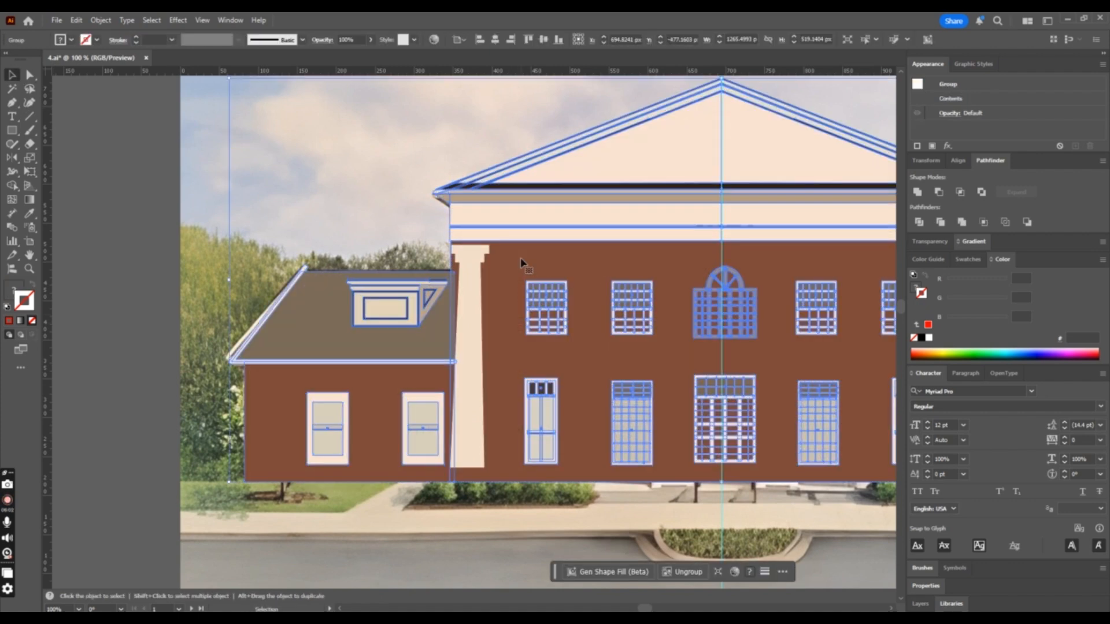
click(115, 222)
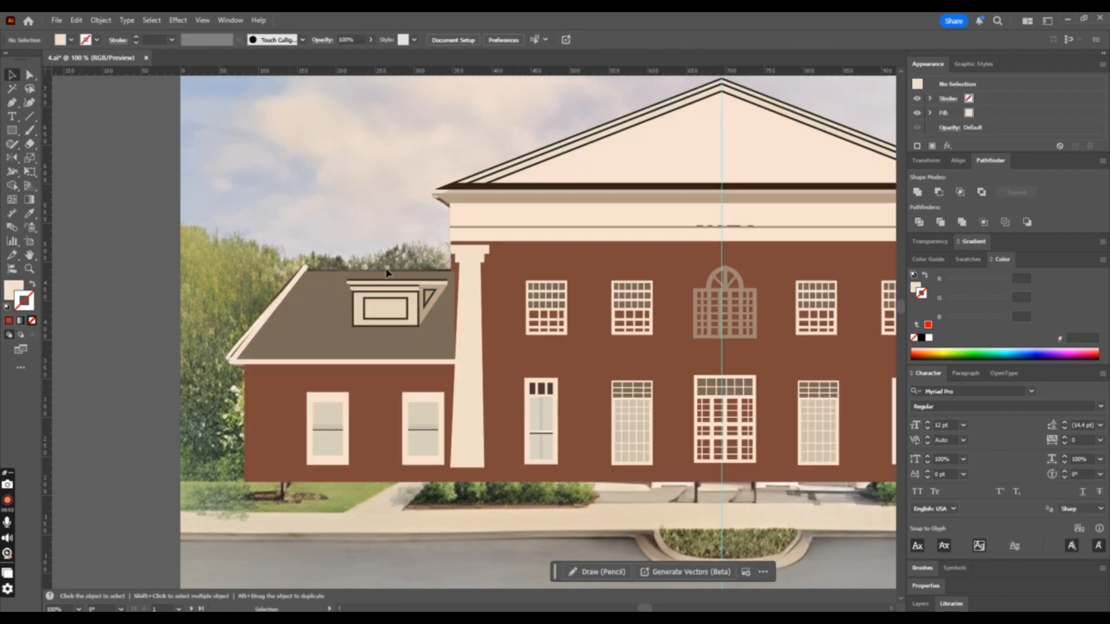
Stretch the leftmost column's capital and shaft slightly upward to meet the frieze
click(462, 251)
click(475, 280)
key(ctrl+equal)
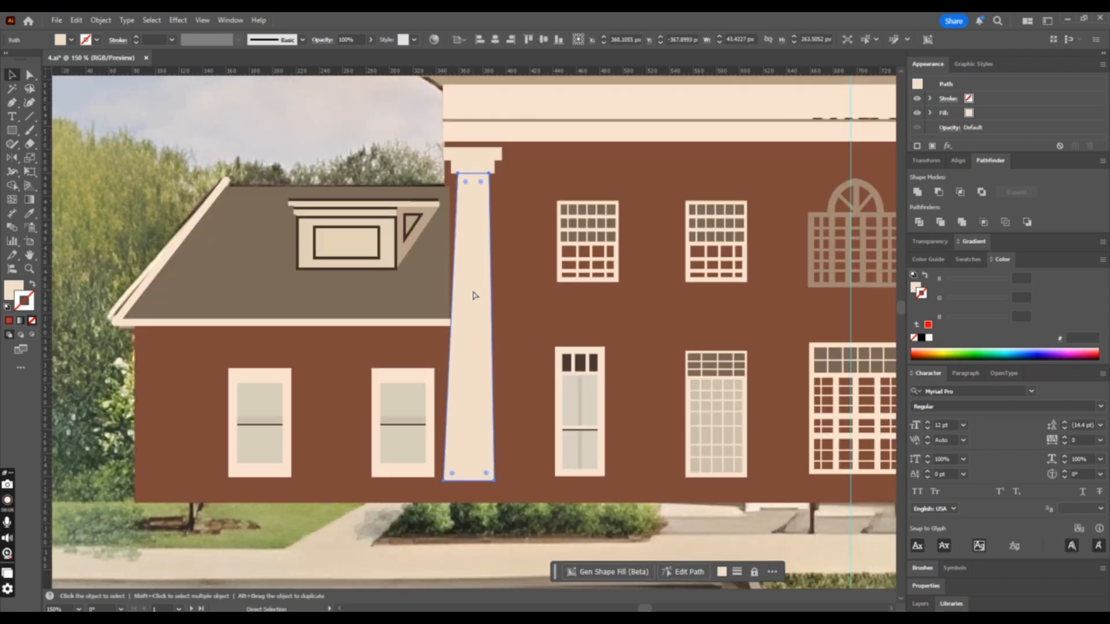
shift+click(471, 152)
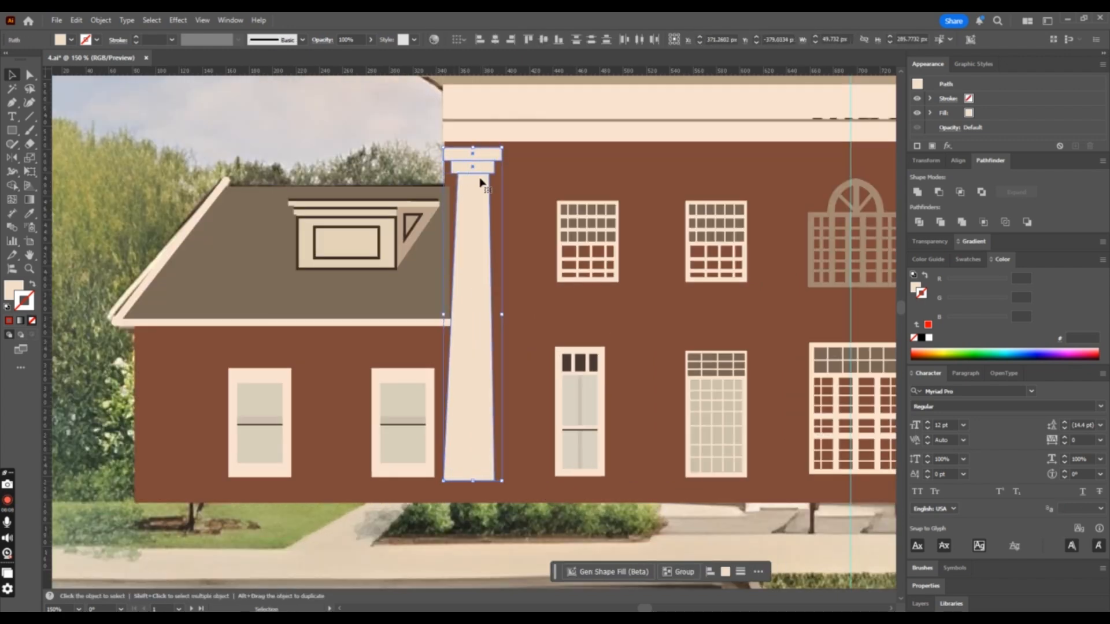
drag(473, 148, 473, 143)
drag(513, 497, 504, 321)
key(ctrl+z)
Reduce the building group's opacity to 16% so the painted columns show through
key(ctrl+minus)
key(ctrl+minus)
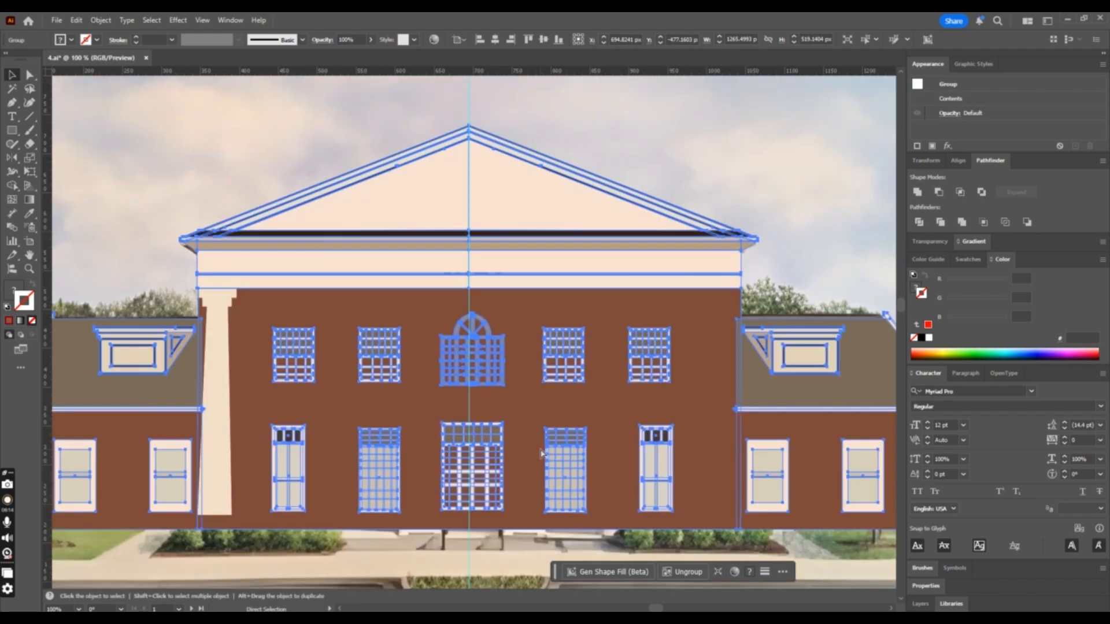
drag(559, 455, 564, 382)
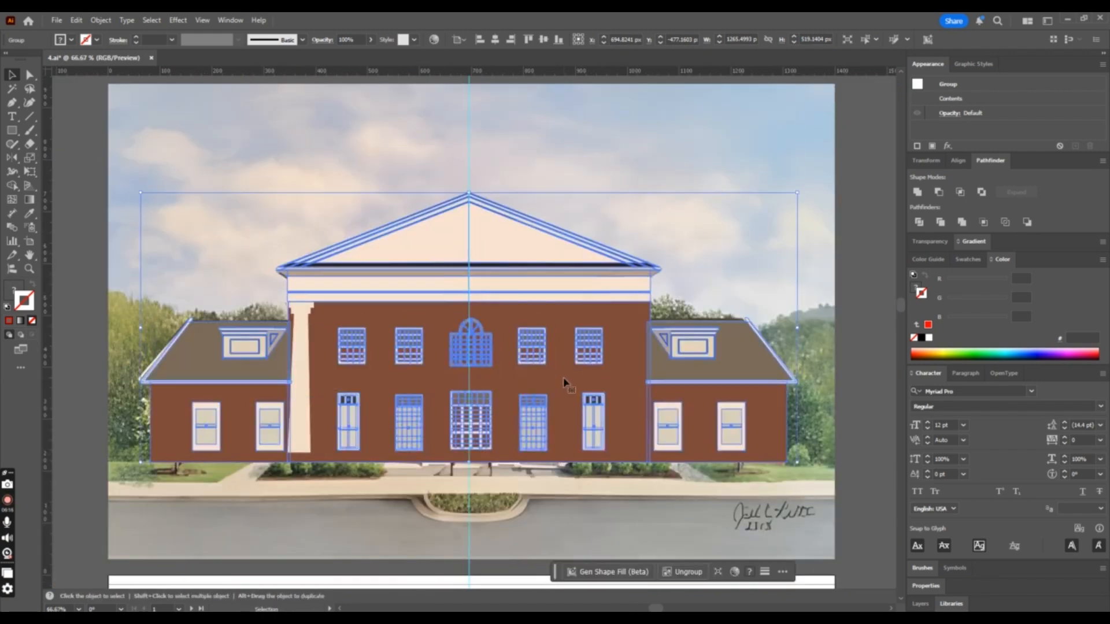
click(370, 39)
drag(369, 54, 333, 54)
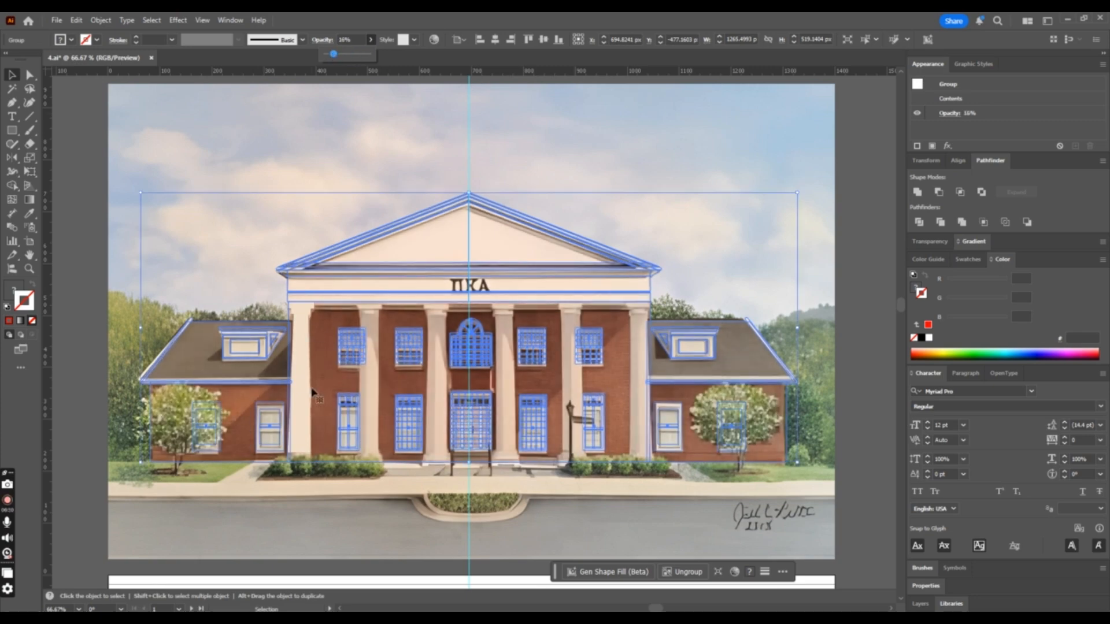
Extend the bottom edge of the leftmost column's shaft down to the painted base, making it about 286 px tall
drag(336, 534, 337, 508)
click(294, 416)
key(ctrl+plus)
key(ctrl+plus)
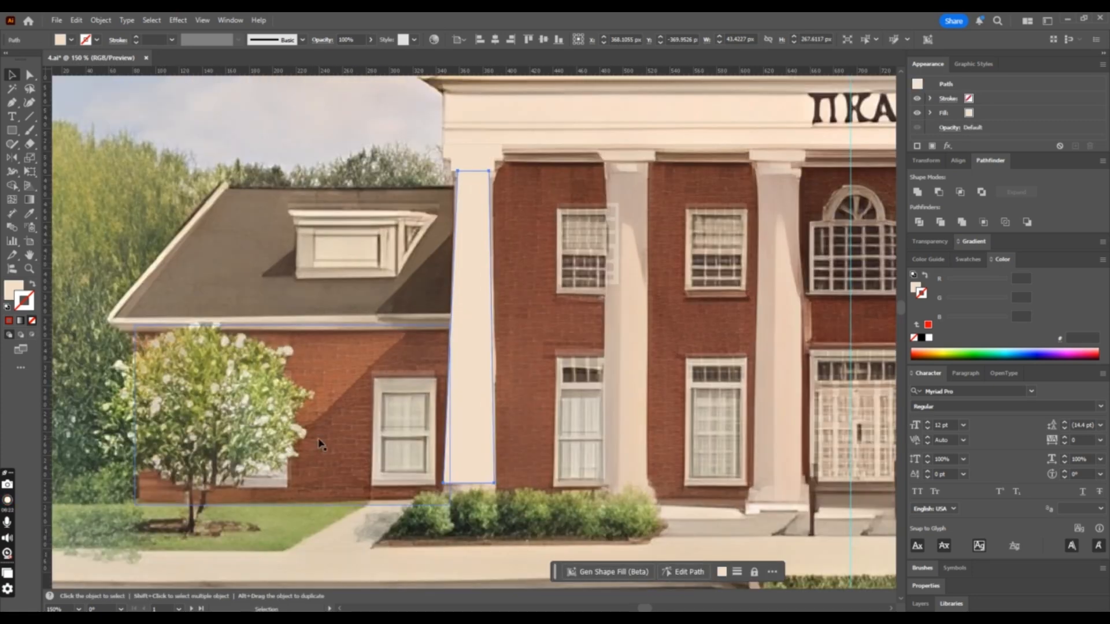
click(30, 76)
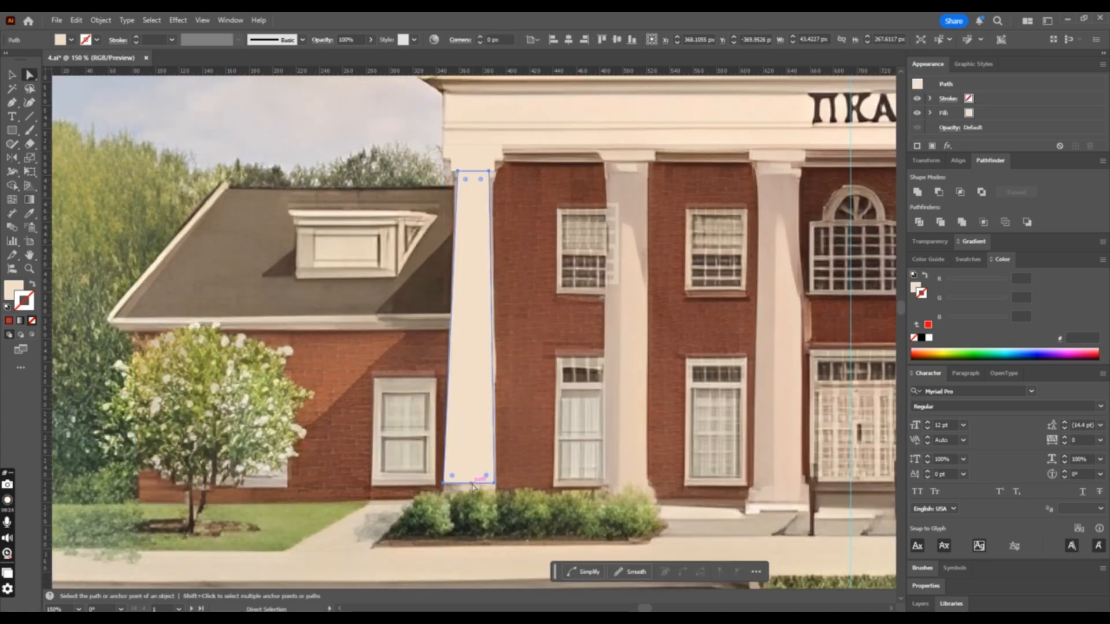
drag(472, 485, 443, 505)
key(ctrl+z)
click(11, 77)
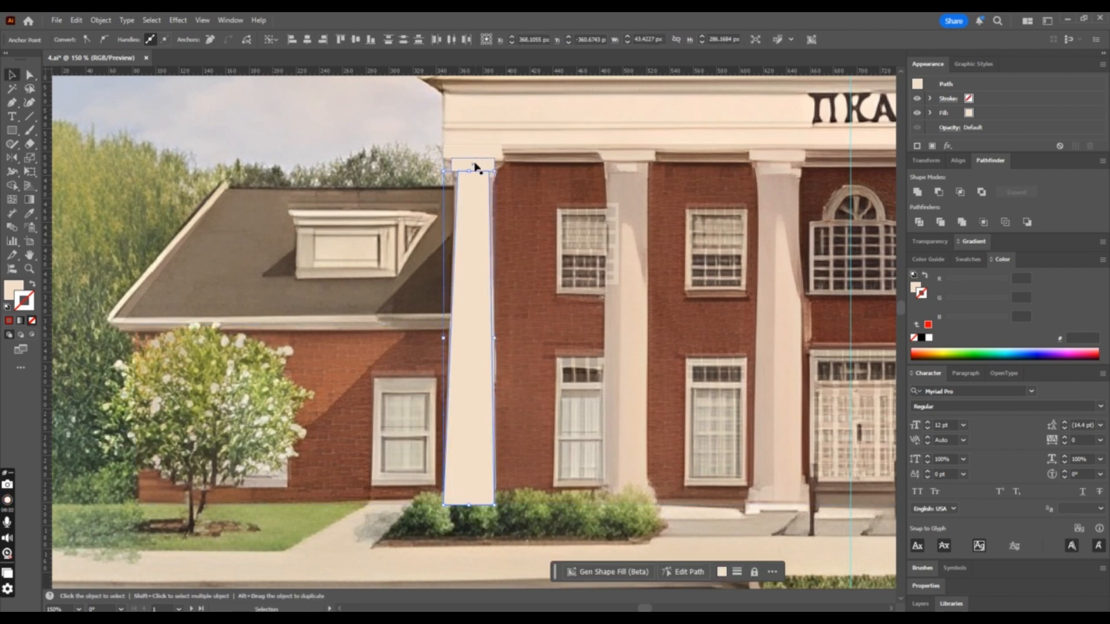
Duplicate the complete leftmost column onto the second painted column and repeat the copy for the third
click(476, 161)
drag(474, 241, 631, 284)
key(ctrl+minus)
key(ctrl+minus)
key(ctrl+d)
key(ctrl+d)
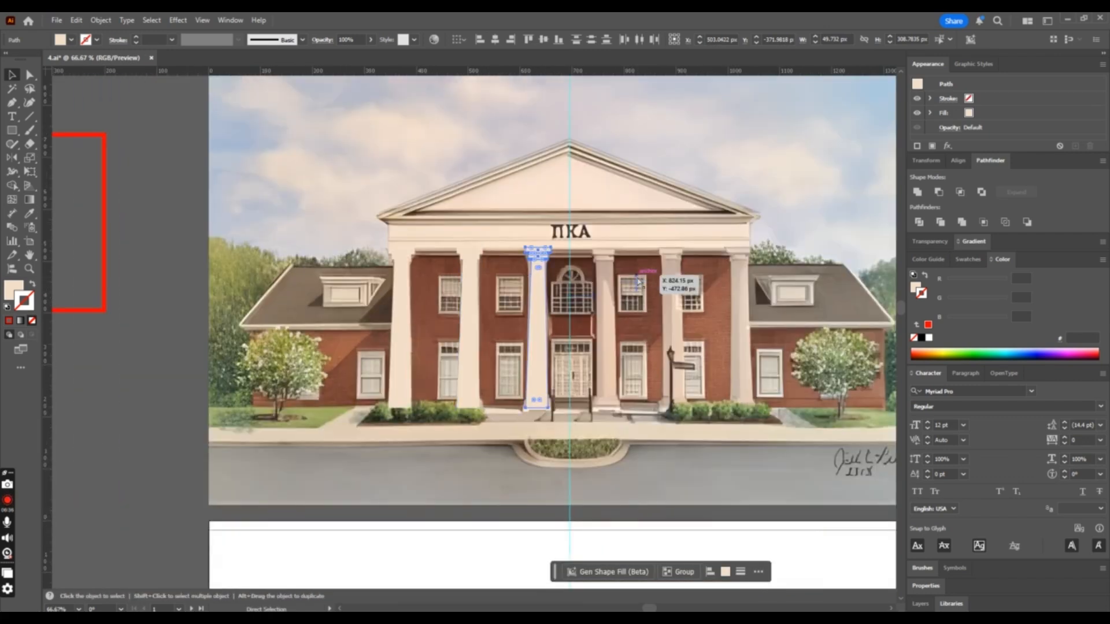
Group the three left columns and reflect a copy across the vertical centre guide onto the right half
click(538, 300)
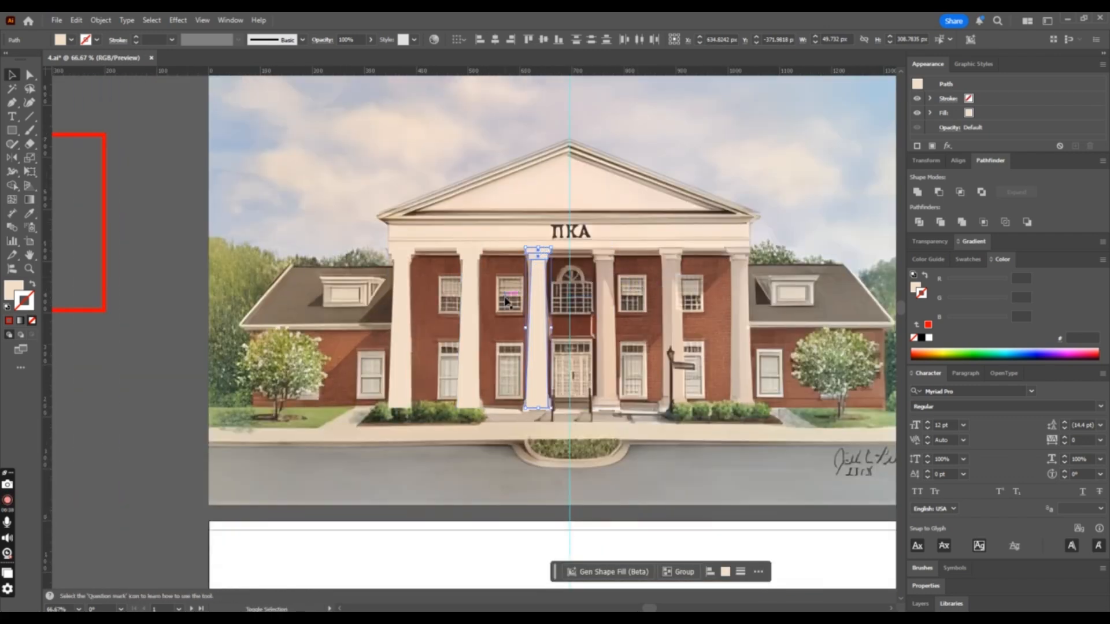
shift+click(467, 300)
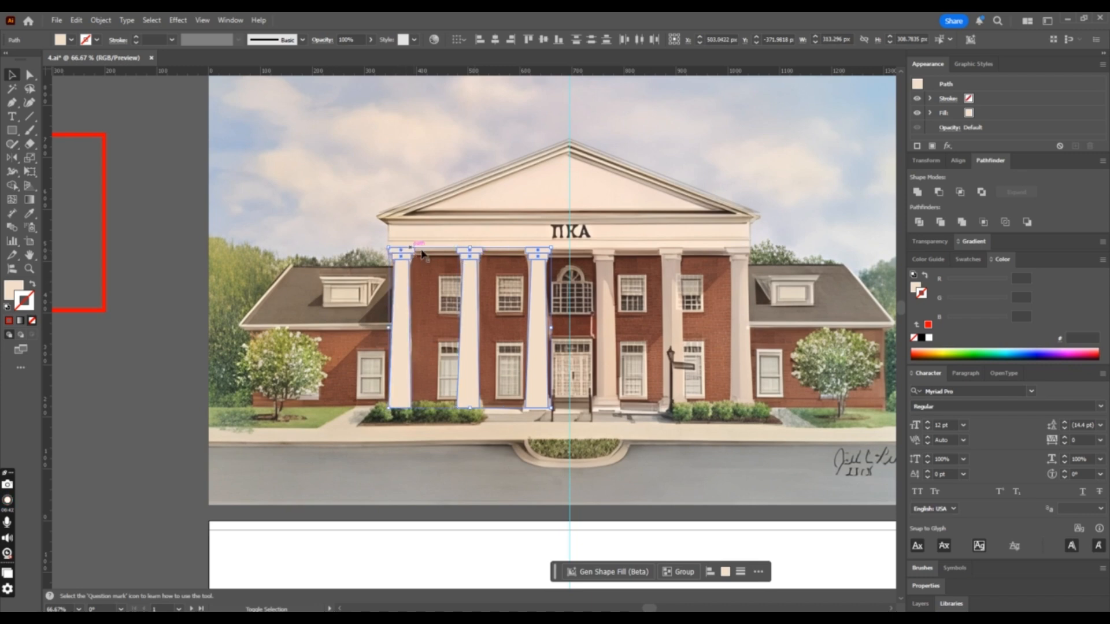
key(ctrl+g)
click(14, 156)
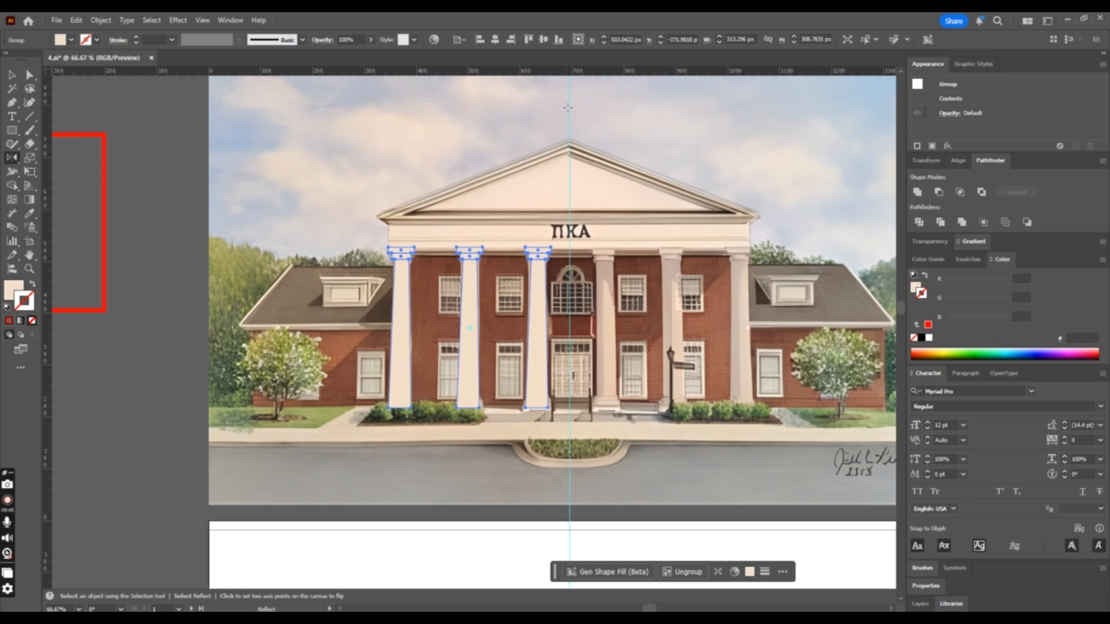
alt+click(569, 144)
click(659, 414)
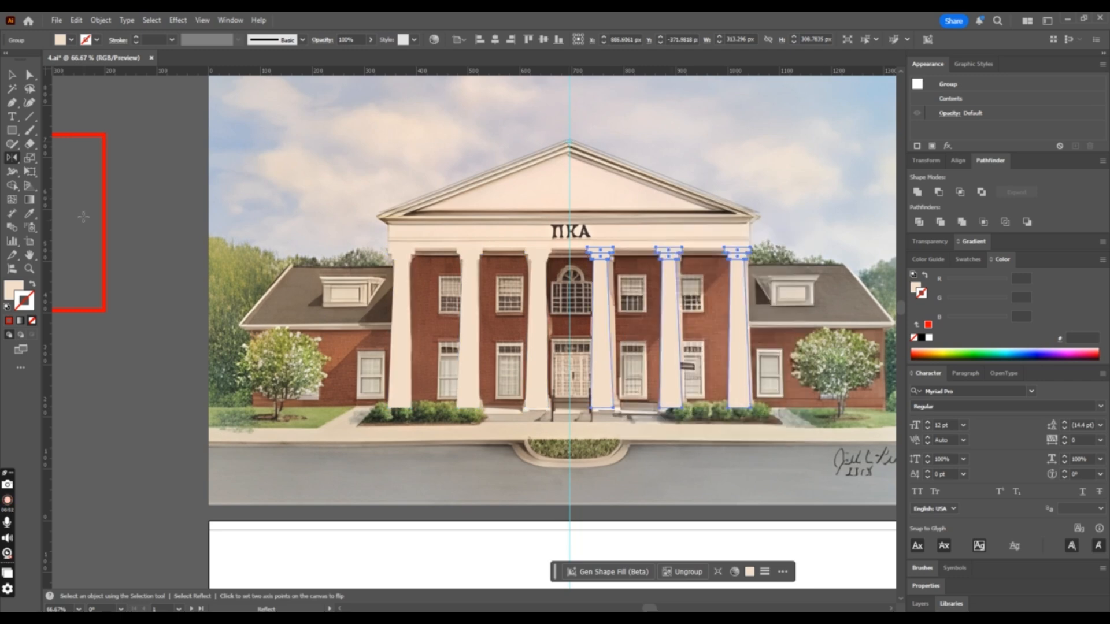
Restore the building group's opacity to 100%
click(12, 76)
click(709, 245)
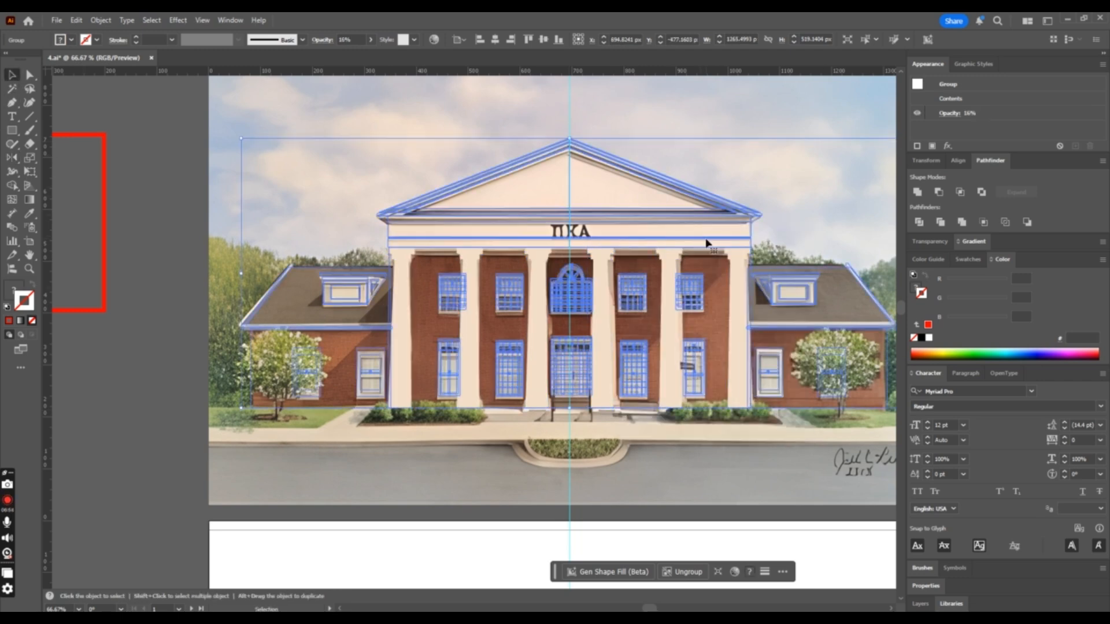
click(368, 54)
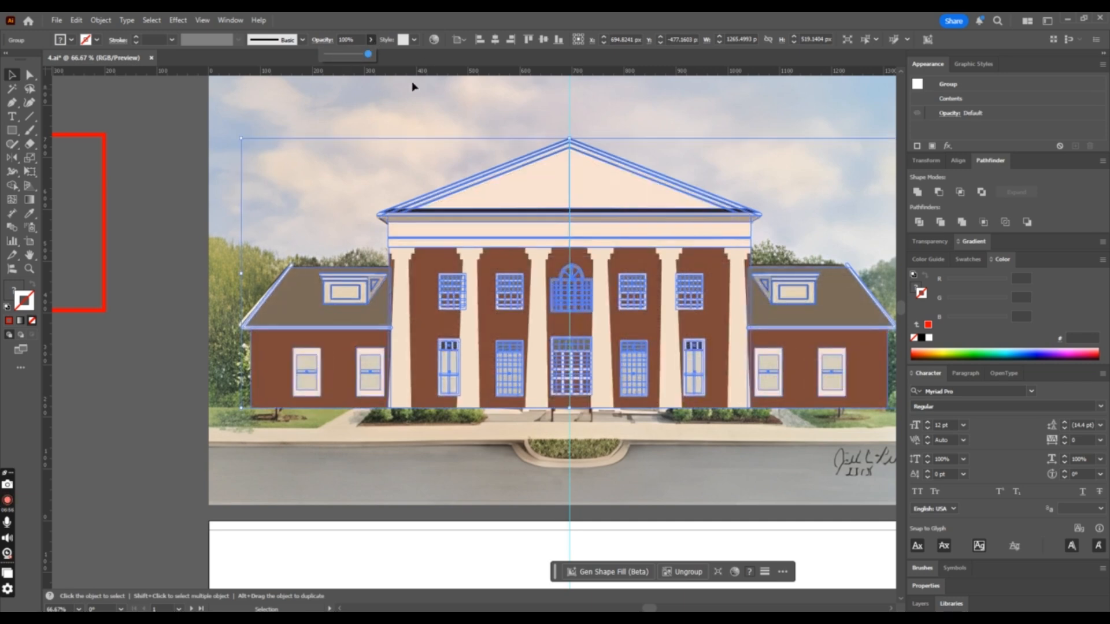
click(92, 278)
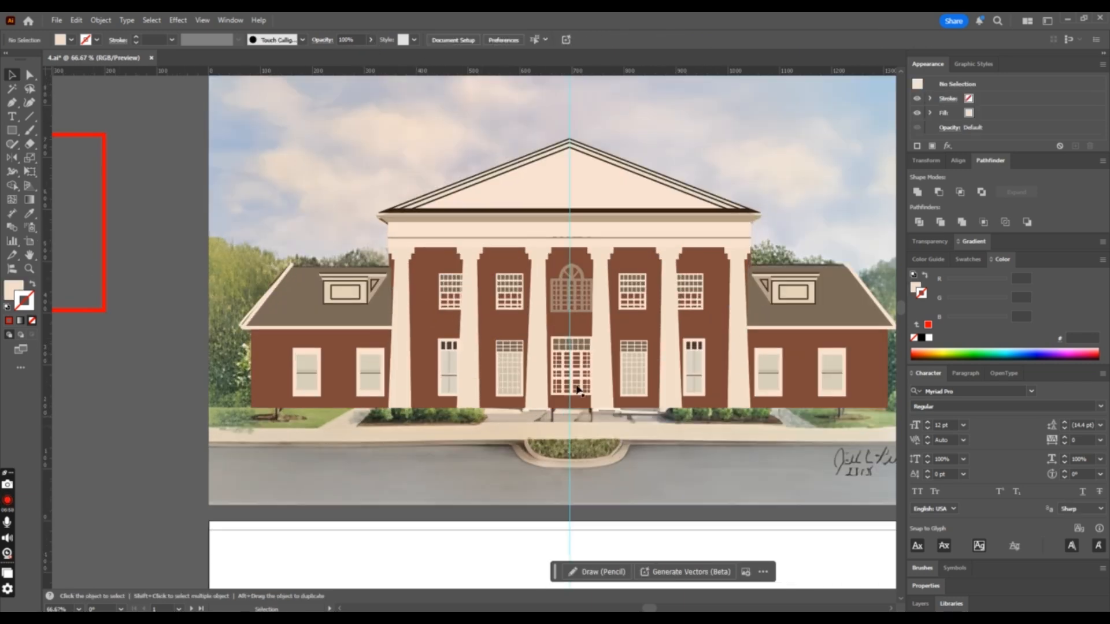
Ungroup the building group so its windows and doors can be adjusted separately
click(566, 298)
key(ctrl+=)
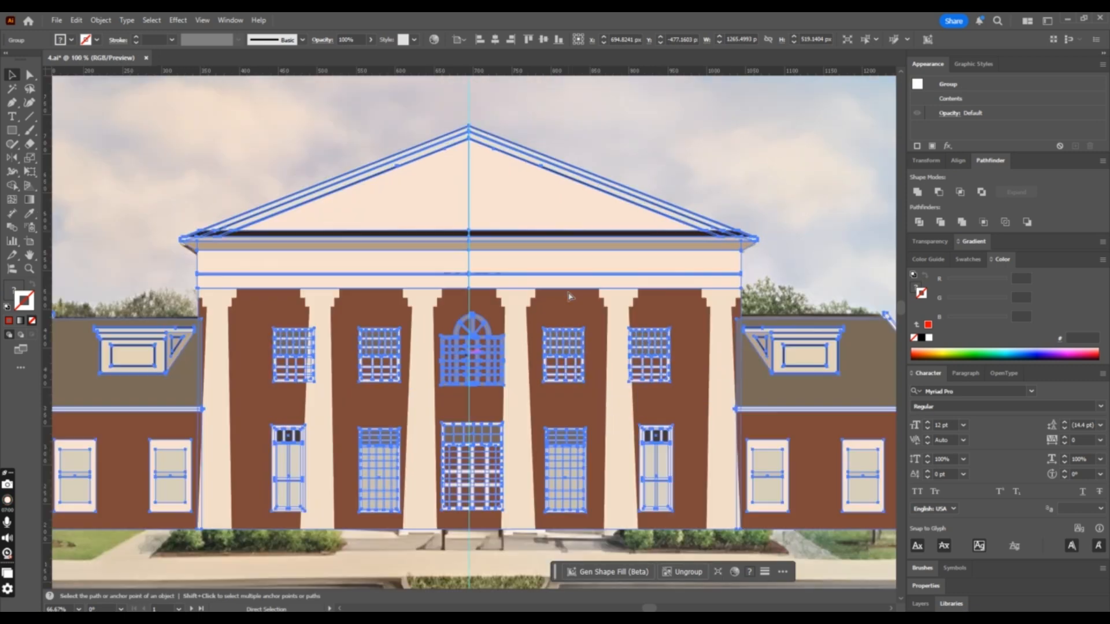
right_click(562, 295)
click(619, 420)
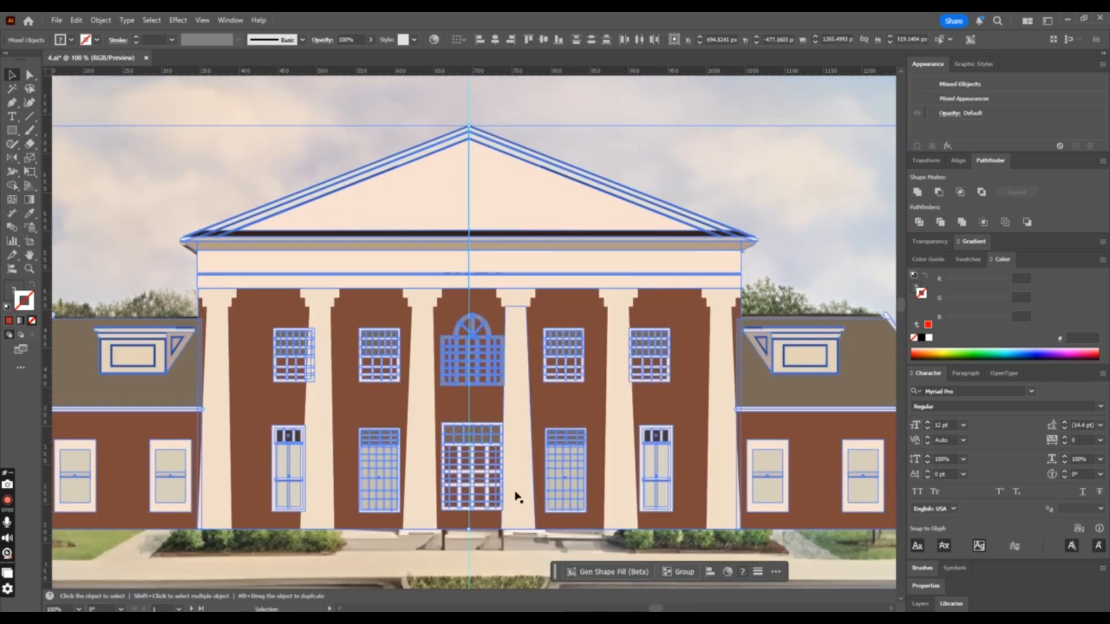
click(811, 288)
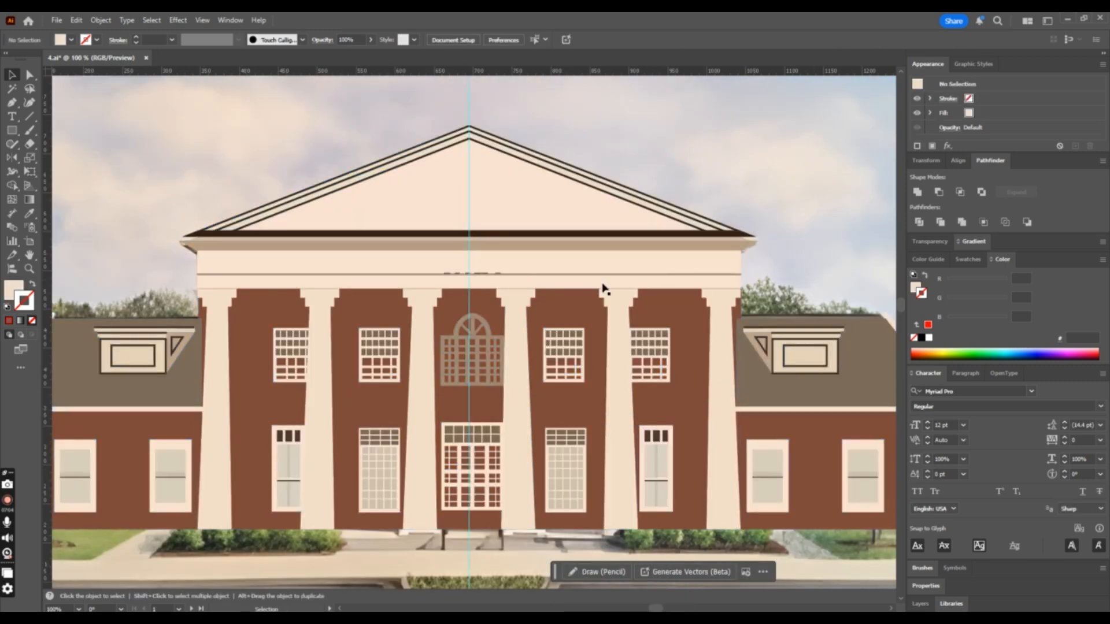
Shift the arched upper window slightly left so it is centred on the vertical guide
click(494, 355)
key(ctrl+=)
scroll(496, 416, down, 2)
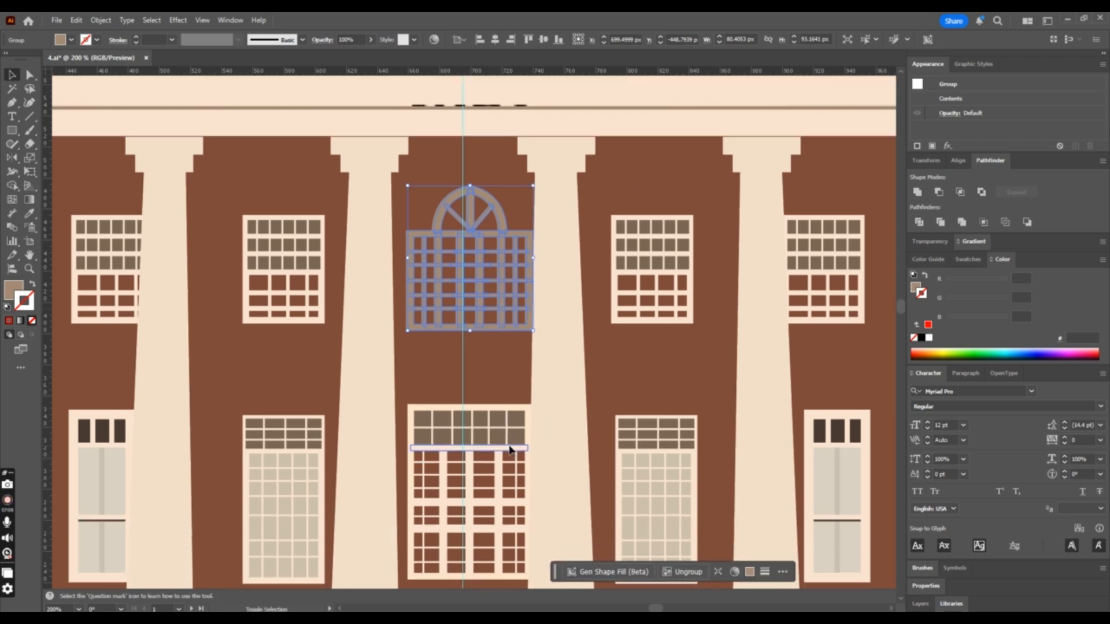
shift+click(511, 450)
click(641, 271)
drag(526, 276, 520, 277)
click(589, 262)
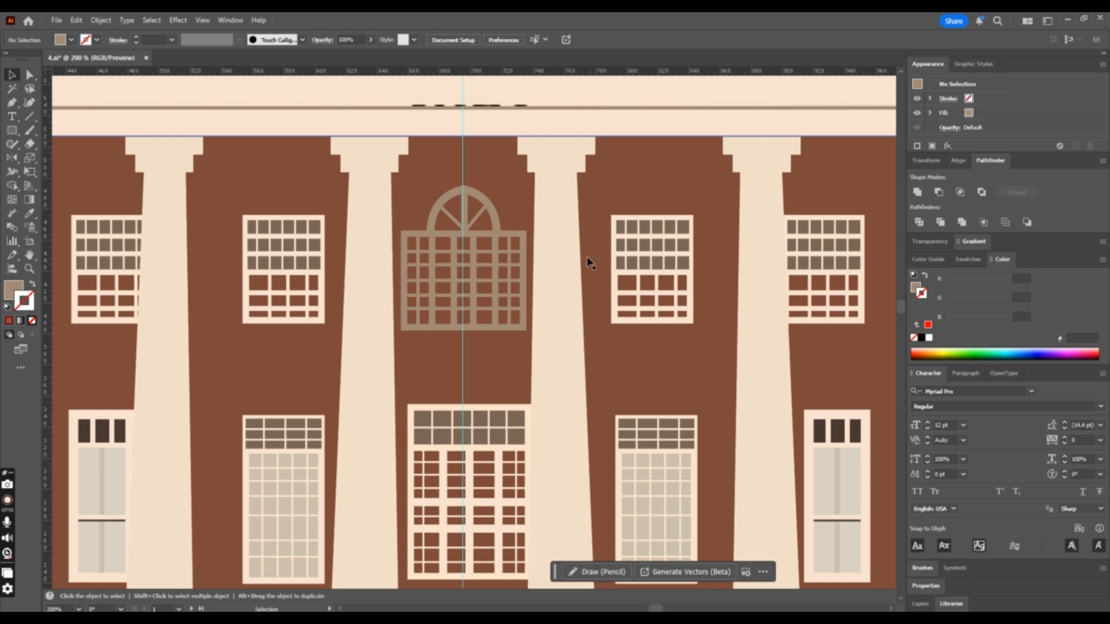
click(521, 239)
key(ctrl+minus)
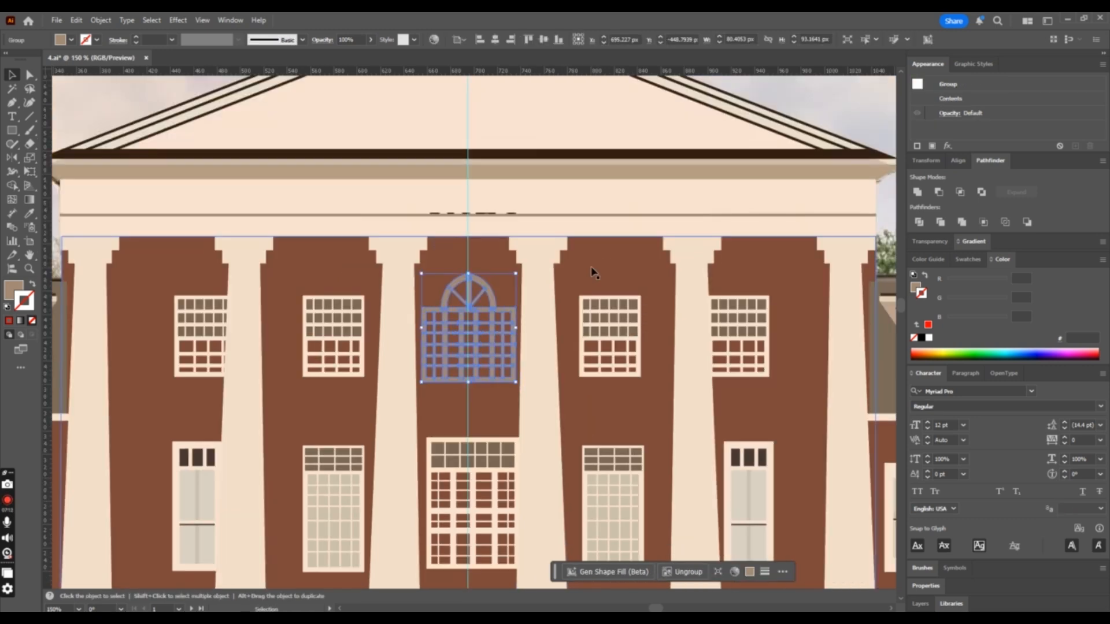
scroll(591, 268, down, 1)
click(488, 436)
key(ctrl+minus)
key(ctrl+minus)
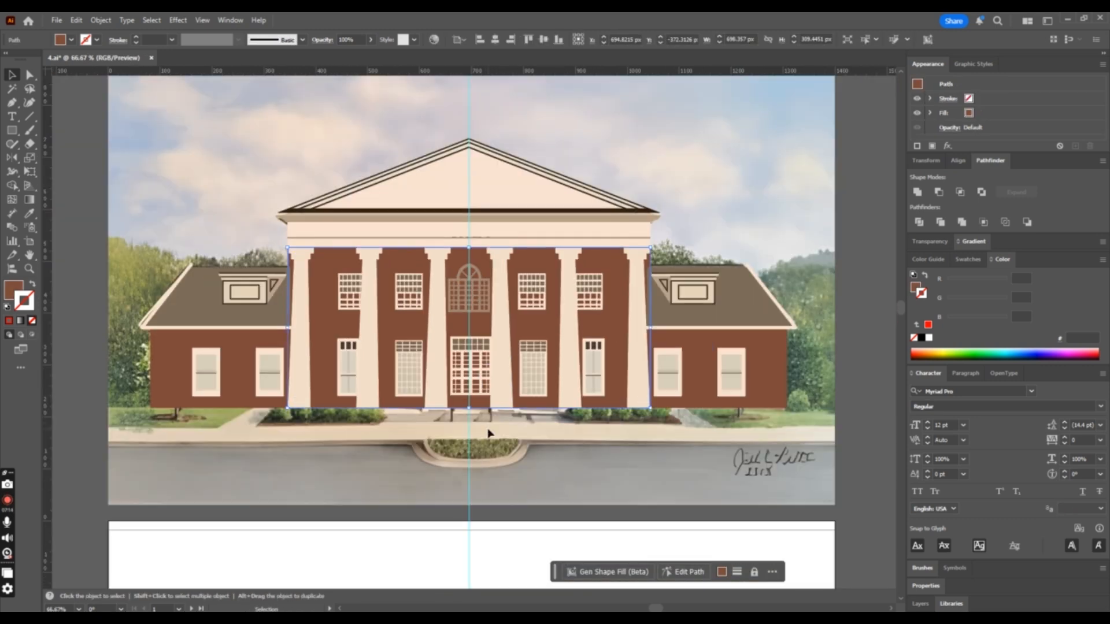
click(472, 439)
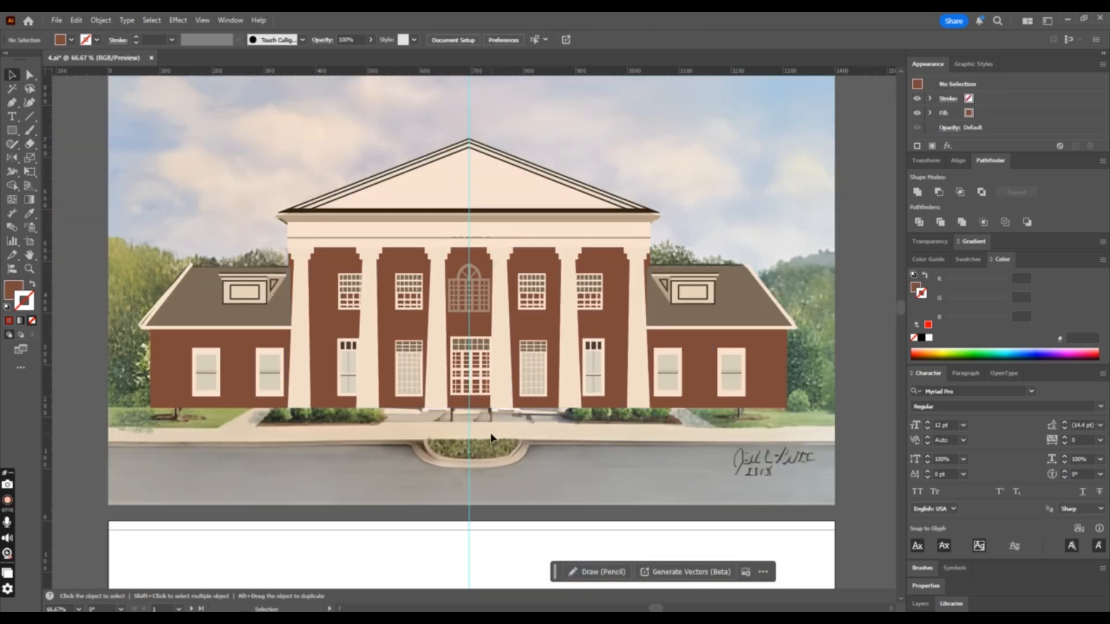
Shift the central entrance door group slightly left so it is centred on the vertical guide
key(ctrl+alt+2)
shift+click(436, 337)
shift+click(501, 336)
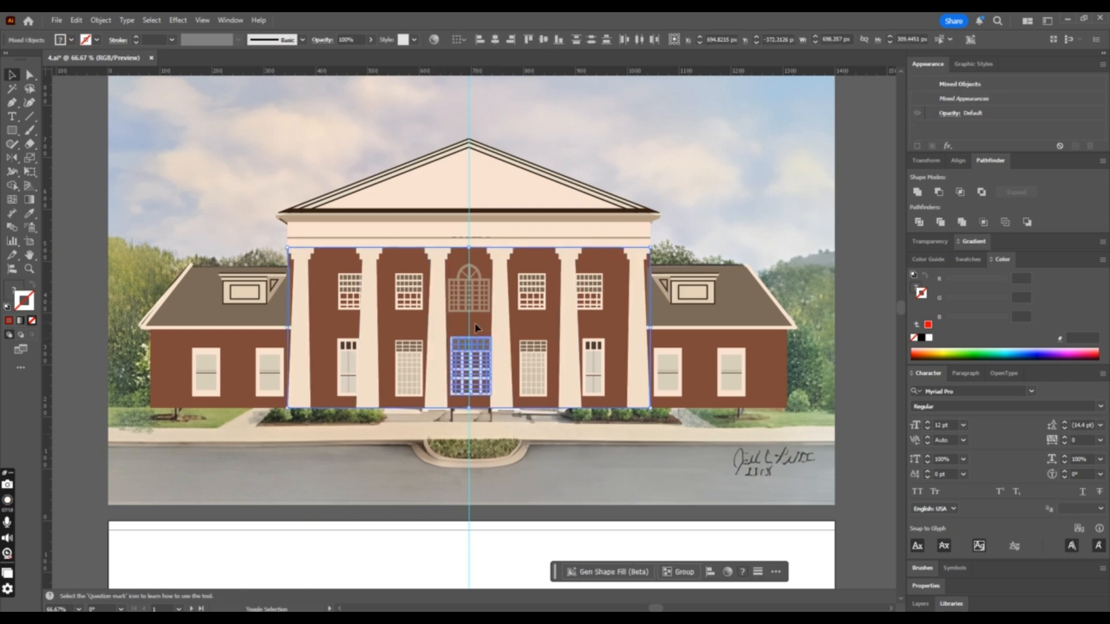
shift+click(475, 329)
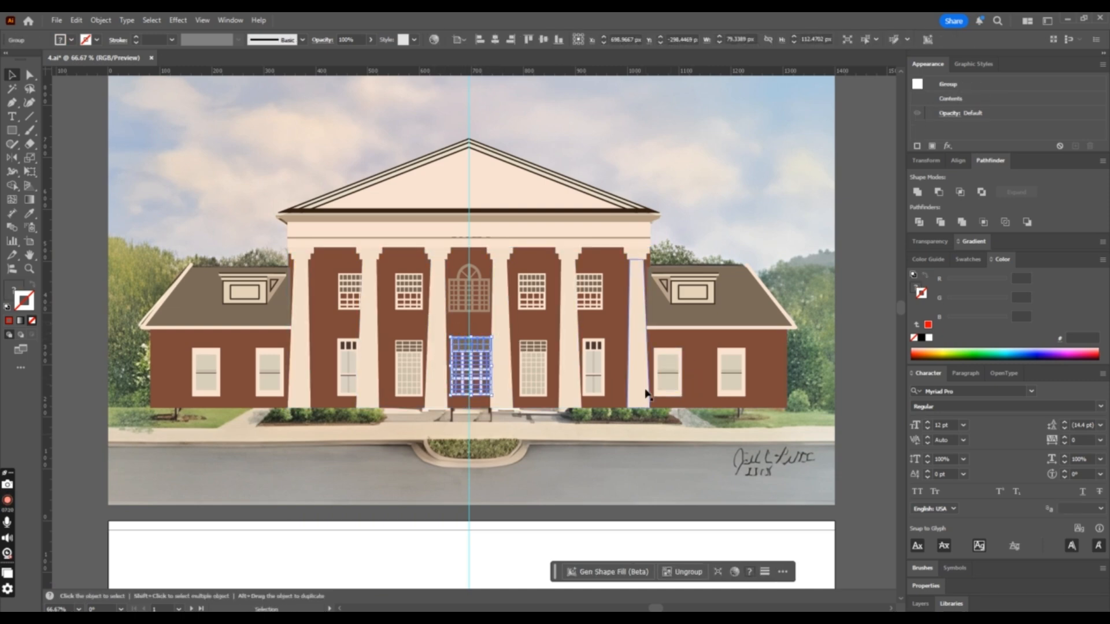
key(ctrl+equal)
key(ctrl+equal)
key(ctrl+equal)
drag(523, 292, 519, 292)
key(ctrl+minus)
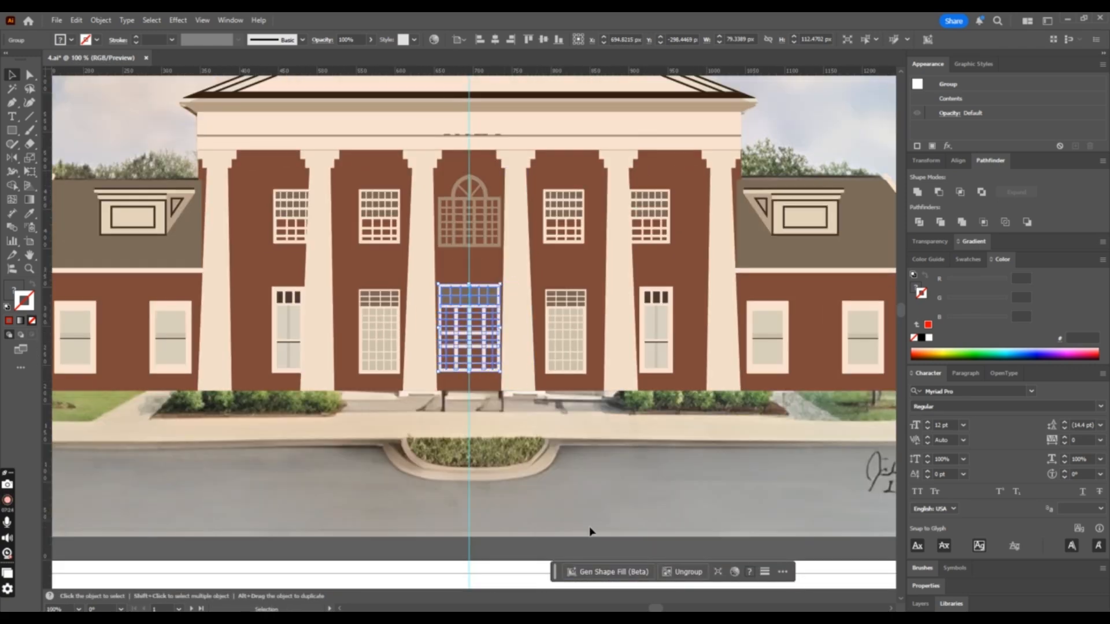
click(590, 532)
key(ctrl+minus)
key(ctrl+minus)
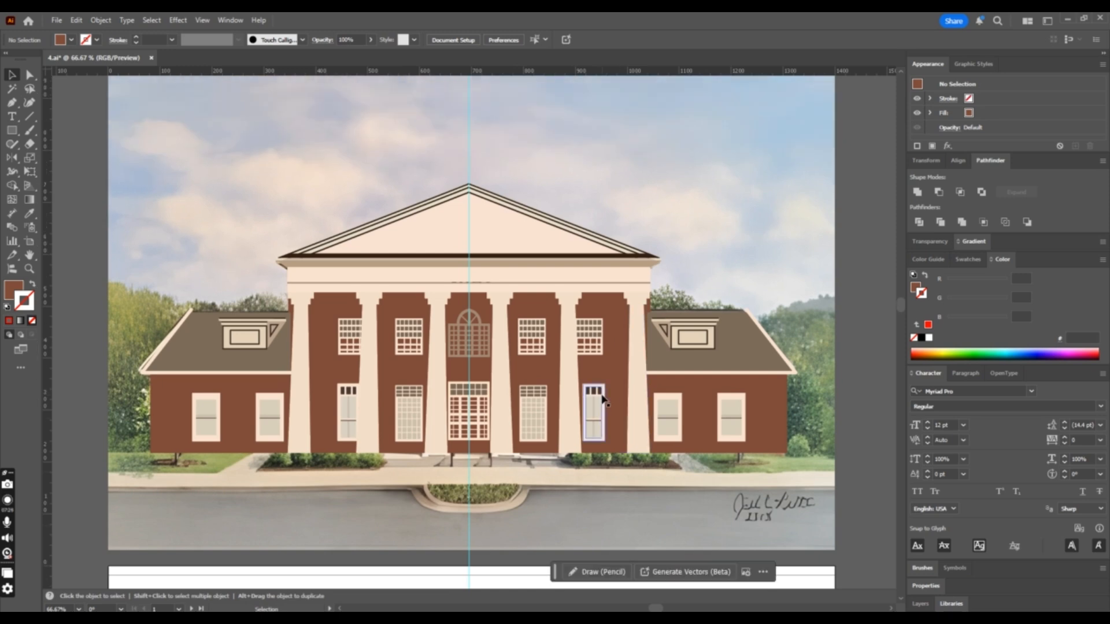
Select all the building artwork, including the columns, and combine it into one group
key(a)
key(v)
scroll(766, 422, down, 2)
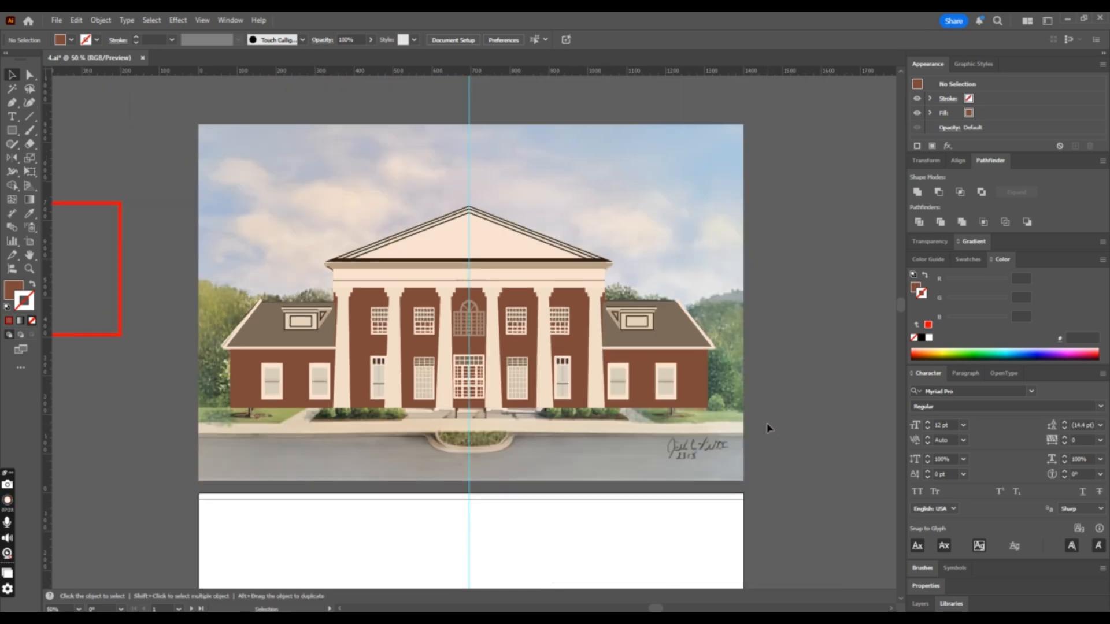
key(ctrl+a)
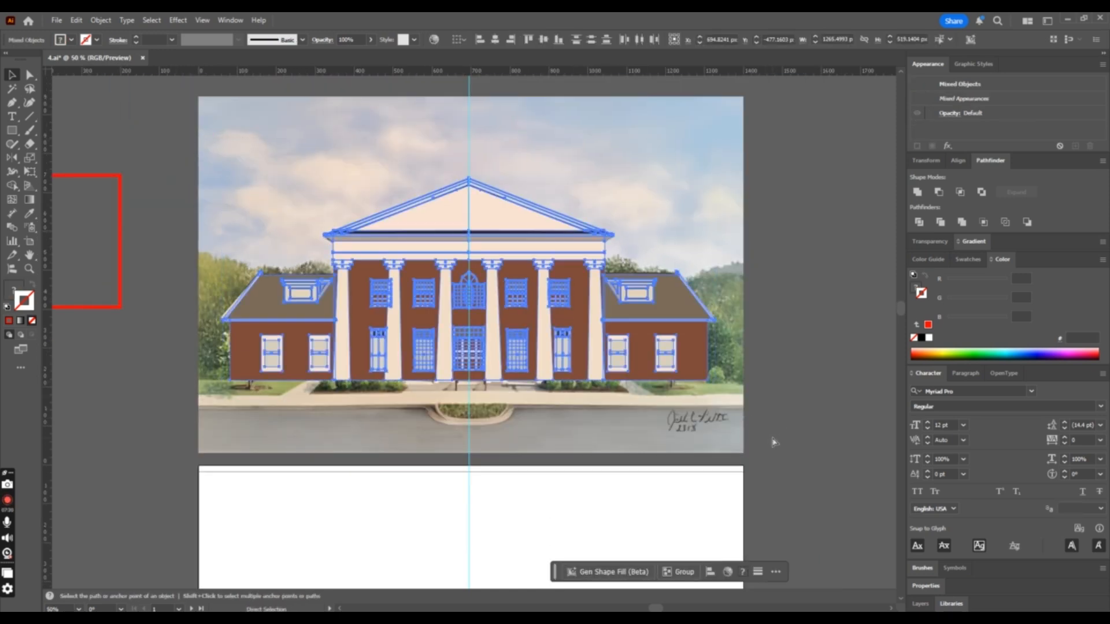
key(ctrl+minus)
Try moving the building artwork down toward the blank artboard below the painting, undoing each move
drag(484, 384, 505, 563)
scroll(720, 478, down, 3)
key(ctrl+z)
drag(443, 331, 423, 481)
key(ctrl+z)
drag(526, 315, 509, 492)
key(ctrl+z)
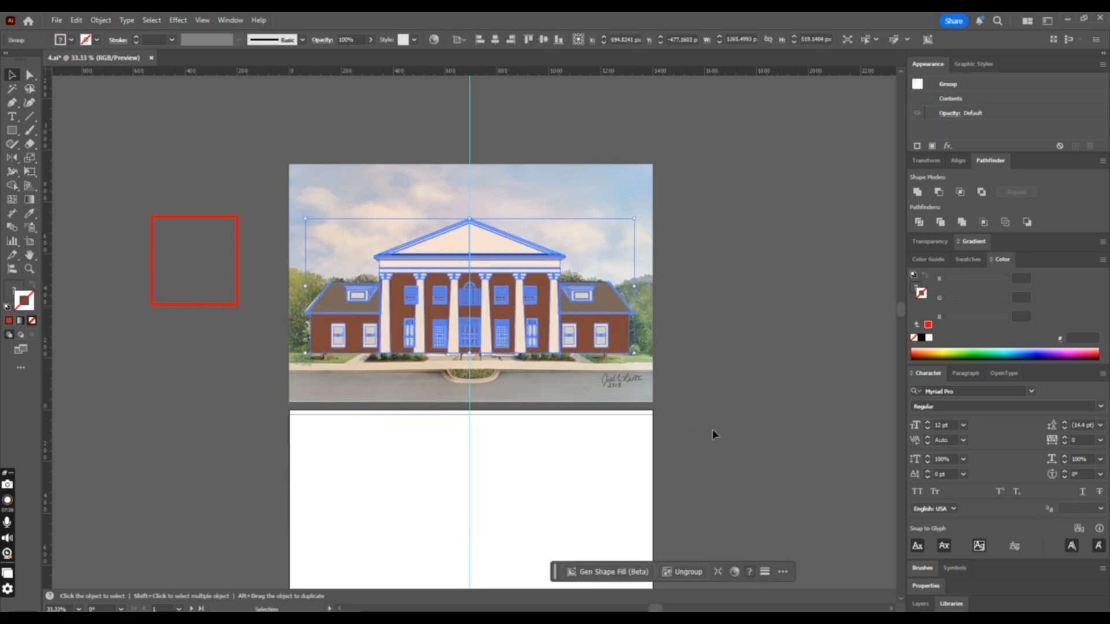
Move the building group down off the painting to compare it with the original, and return it to its place
click(714, 431)
key(ctrl+plus)
key(ctrl+minus)
key(ctrl+plus)
key(ctrl+plus)
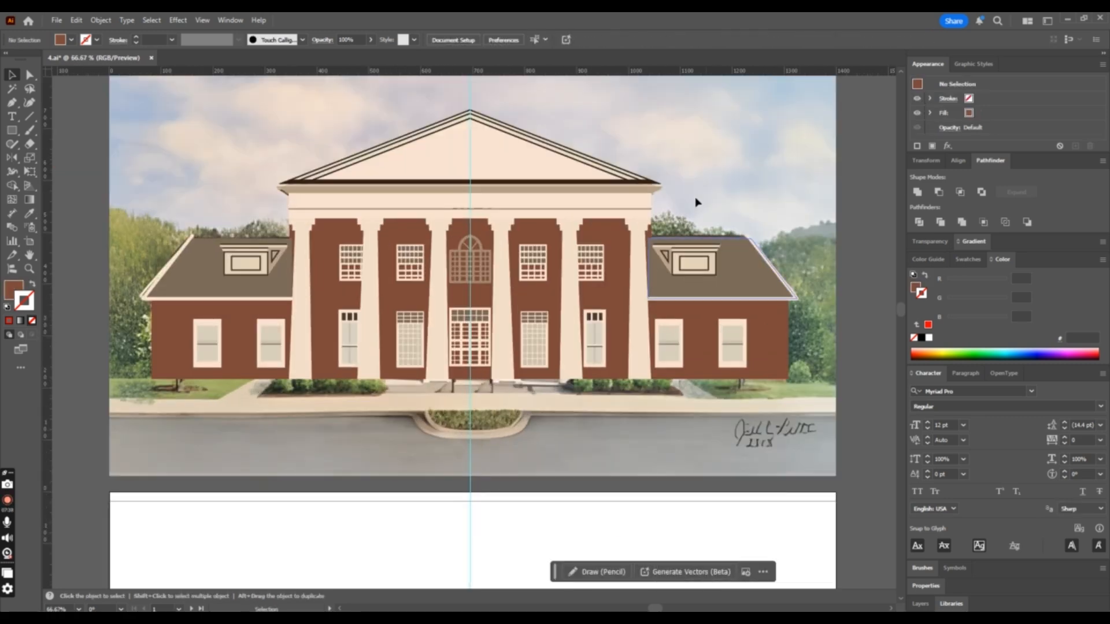
drag(600, 280, 596, 429)
key(ctrl+plus)
scroll(612, 367, up, 3)
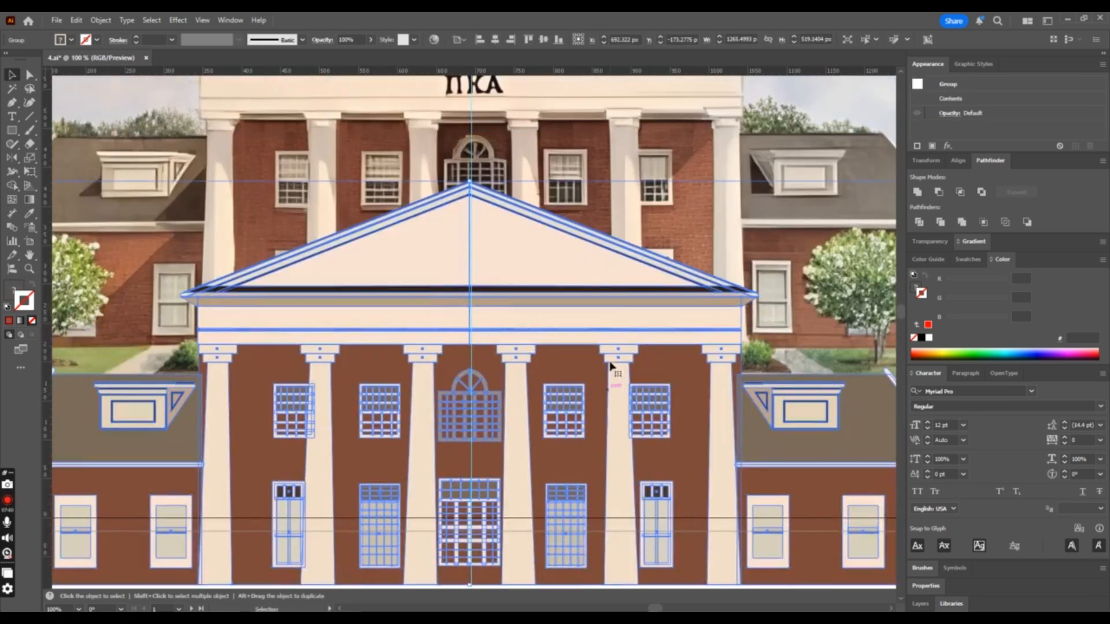
key(ctrl+minus)
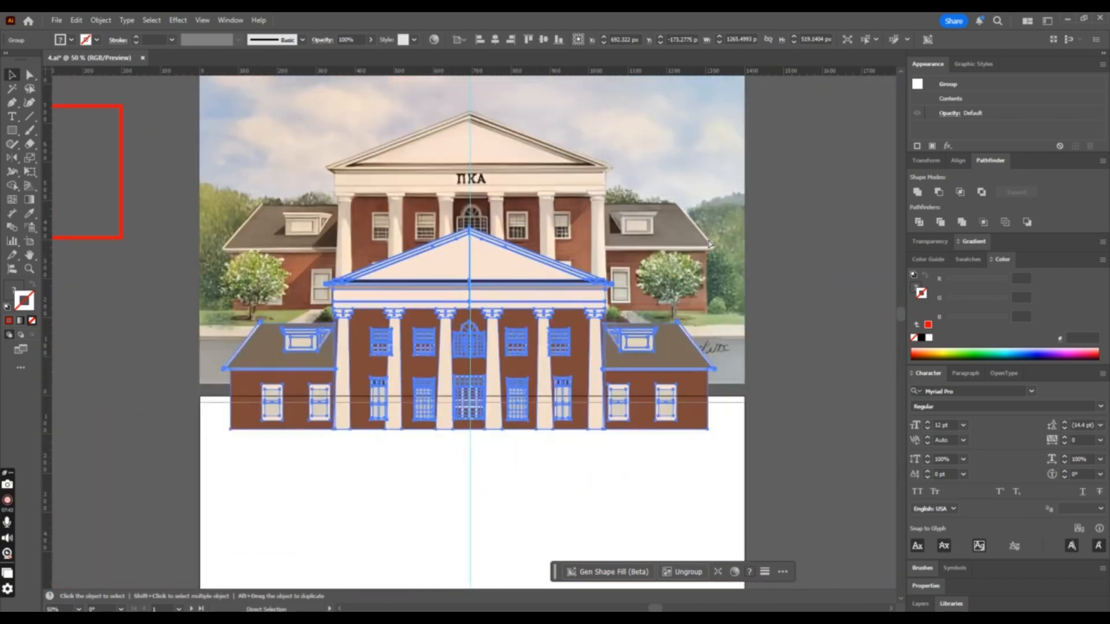
key(ctrl+plus)
key(ctrl+minus)
key(ctrl+minus)
key(ctrl+minus)
key(ctrl+minus)
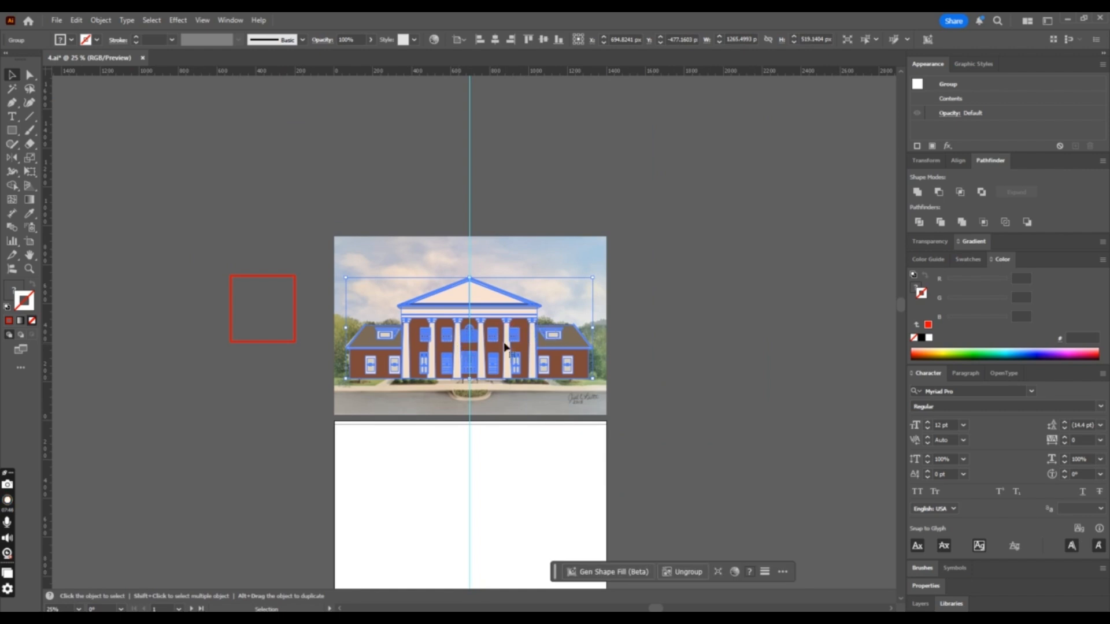
Duplicate the building group onto the empty canvas beside the painting and ungroup the original artwork over the painting
drag(511, 361, 180, 469)
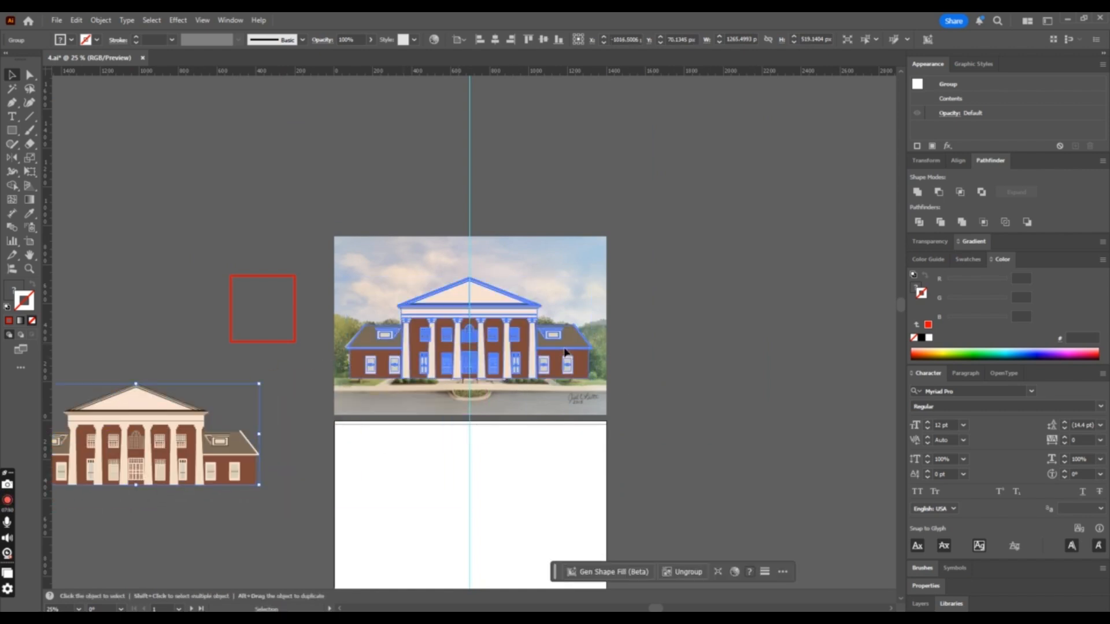
key(ctrl+equal)
right_click(568, 367)
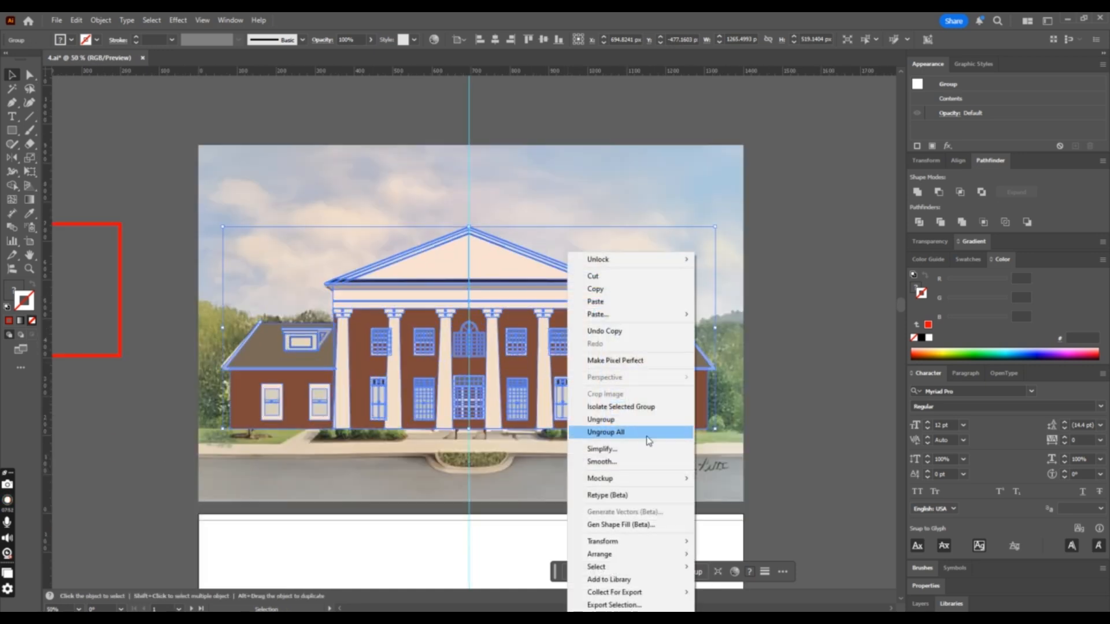
click(645, 428)
click(686, 395)
Swap the fill and stroke of the large central wall so it is outlined only, and inspect the painted bricks beneath
click(595, 368)
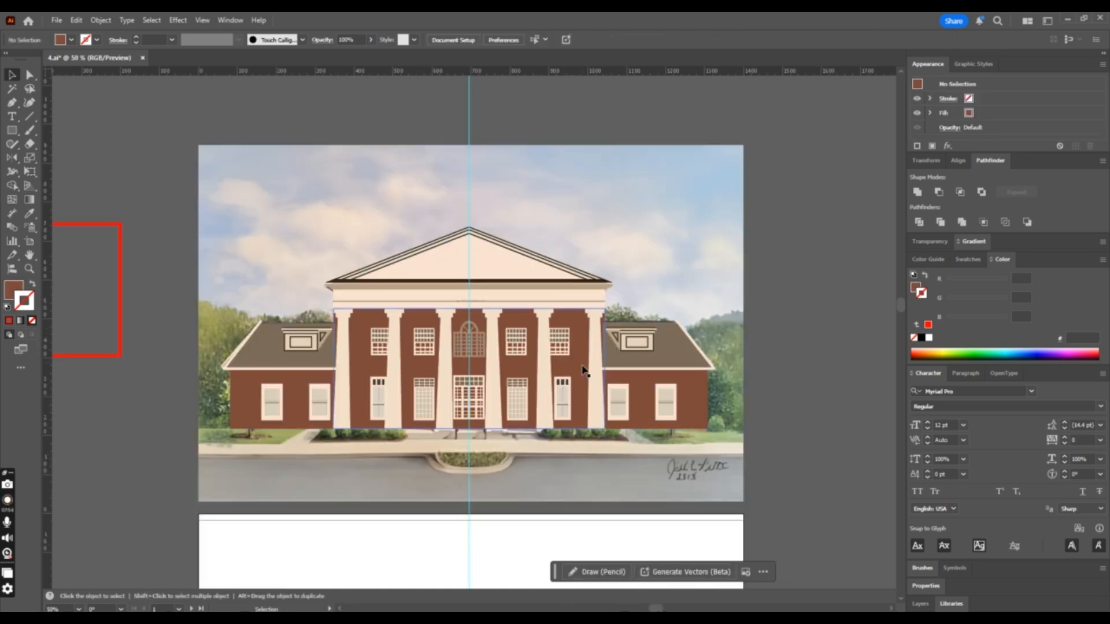
click(32, 284)
key(ctrl+equal)
key(ctrl+equal)
key(ctrl+equal)
key(ctrl+equal)
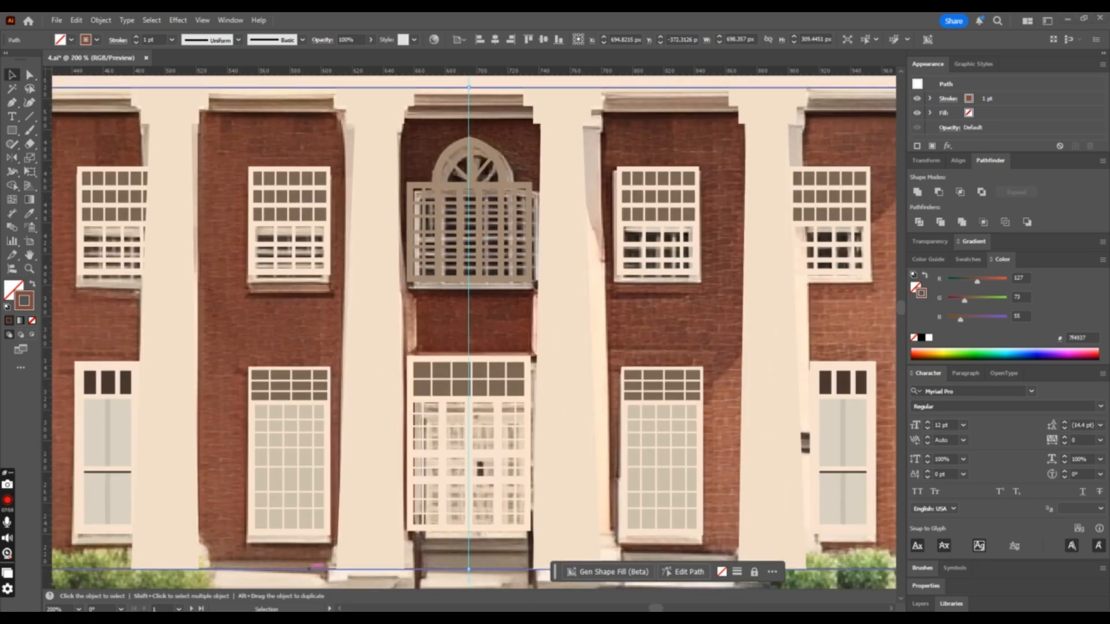
scroll(474, 332, right, 15)
scroll(474, 333, left, 7)
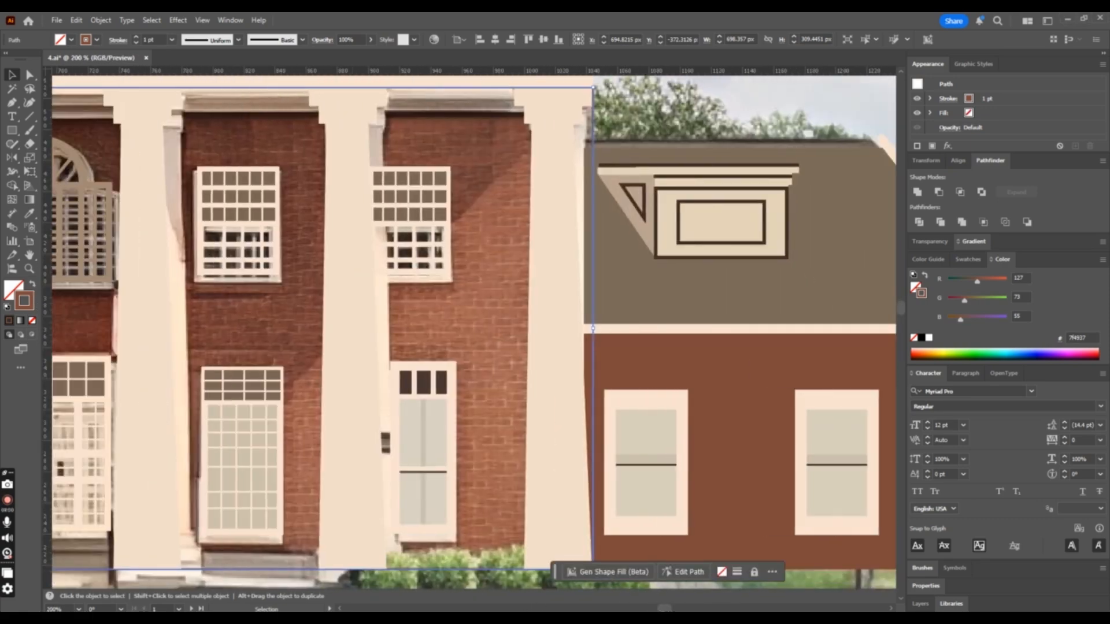
key(ctrl+equal)
scroll(663, 608, right, 10)
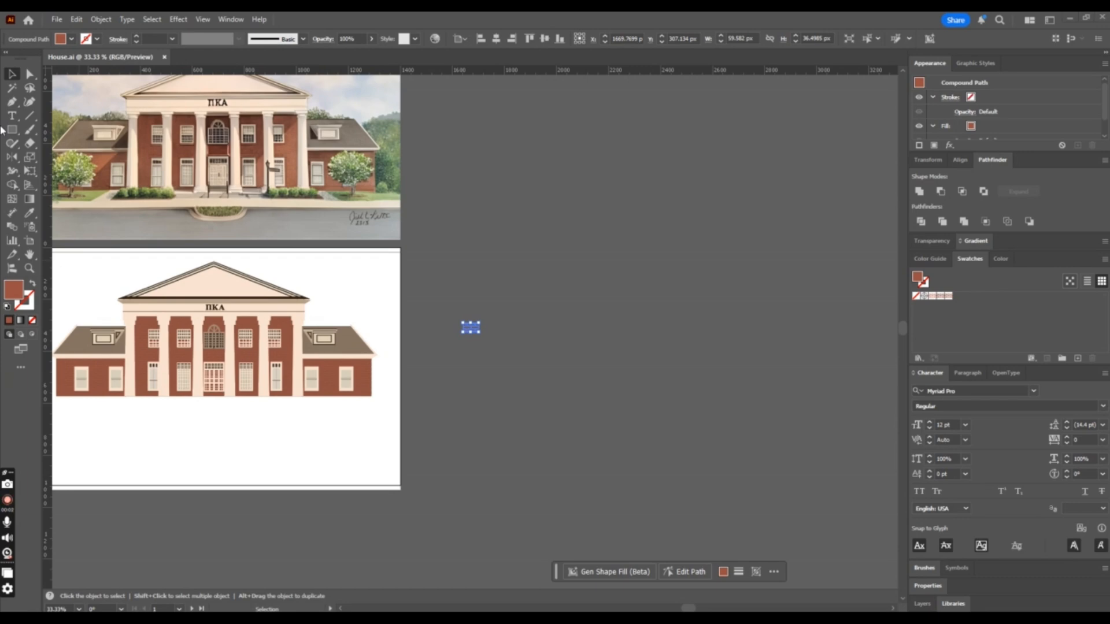
Examine the brick pattern overlay on the right wing's wall of the finished building in House.ai
click(337, 373)
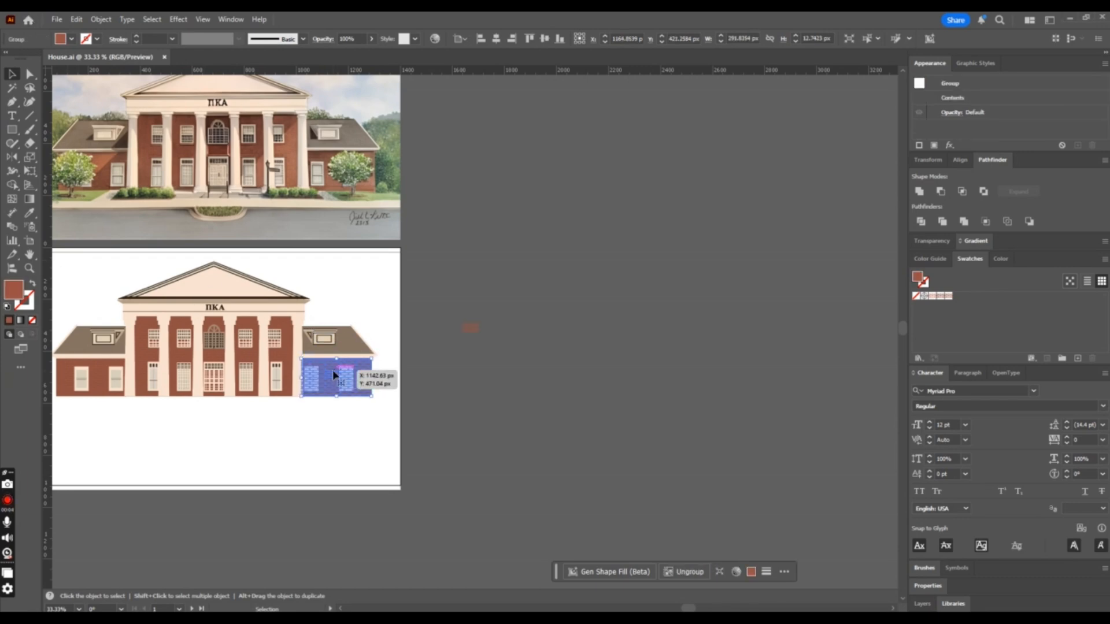
scroll(335, 374, up, 5)
scroll(334, 375, up, 2)
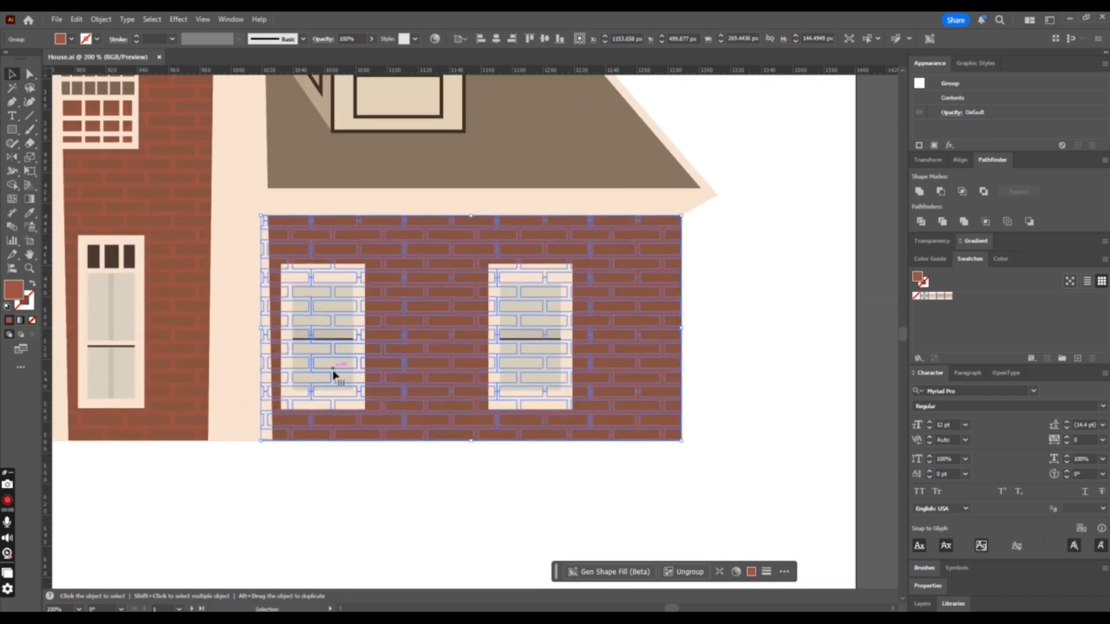
click(437, 495)
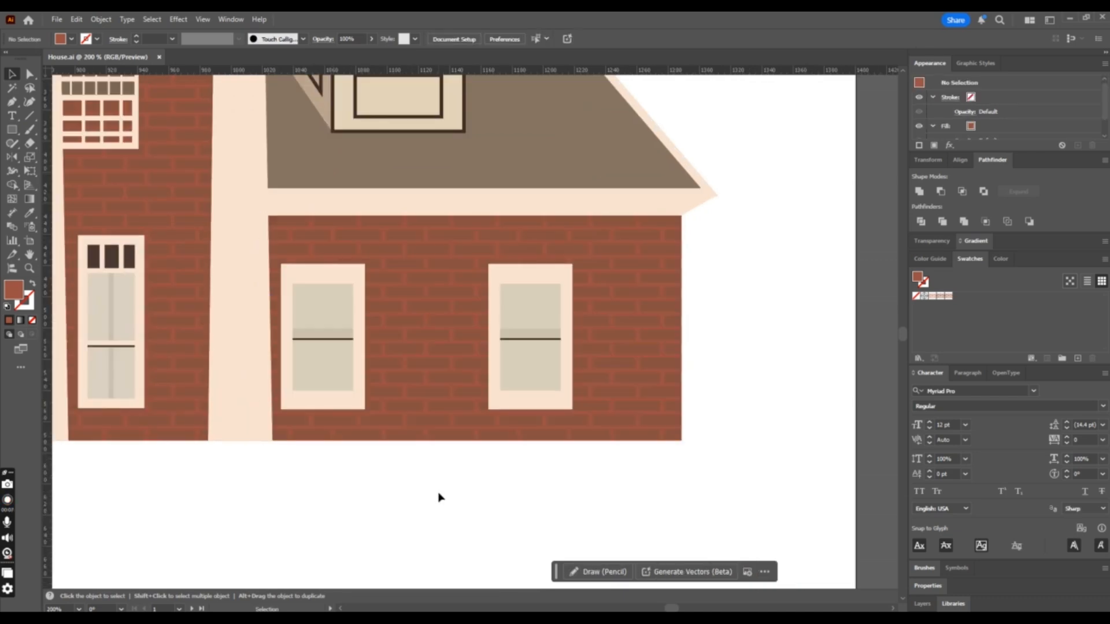
click(441, 374)
scroll(441, 375, down, 2)
scroll(441, 376, down, 2)
Move the small brick tile onto the blank artboard area above the right wing and inspect its mortar lines up close
drag(483, 354, 517, 220)
key(ctrl+equal)
key(ctrl+equal)
key(ctrl+equal)
key(ctrl+equal)
key(ctrl+equal)
key(ctrl+equal)
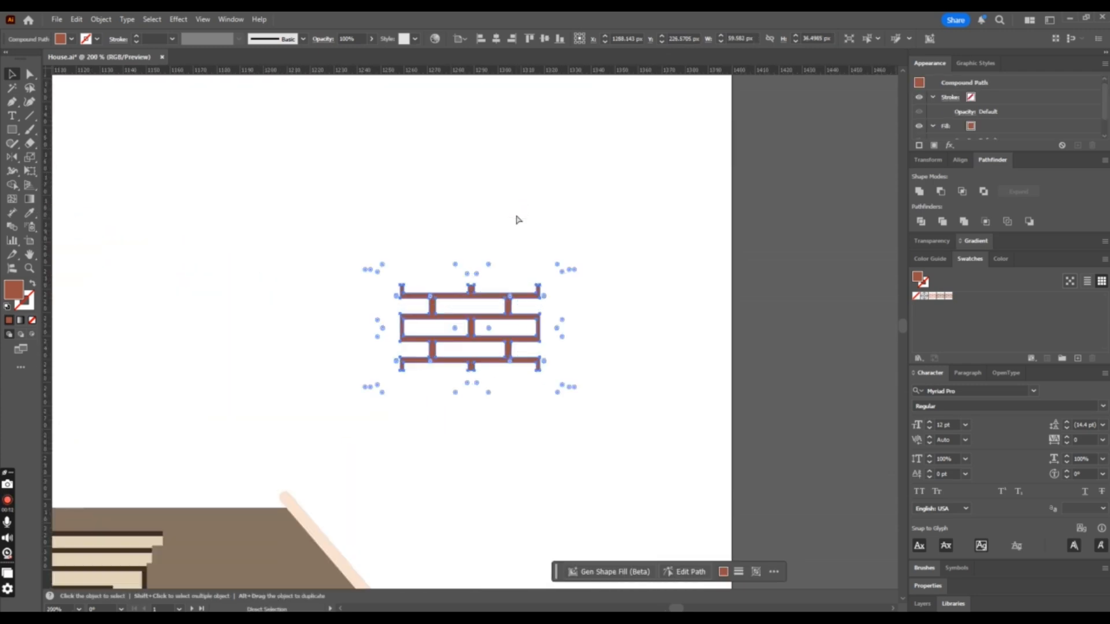
click(540, 222)
click(511, 321)
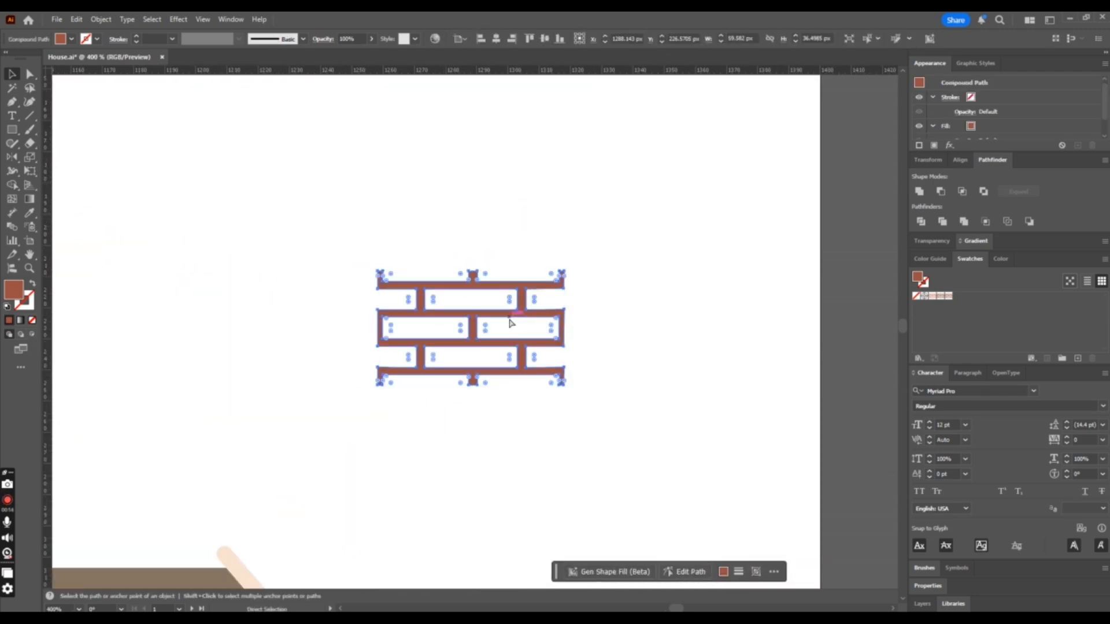
key(ctrl+equal)
key(ctrl+equal)
key(ctrl+equal)
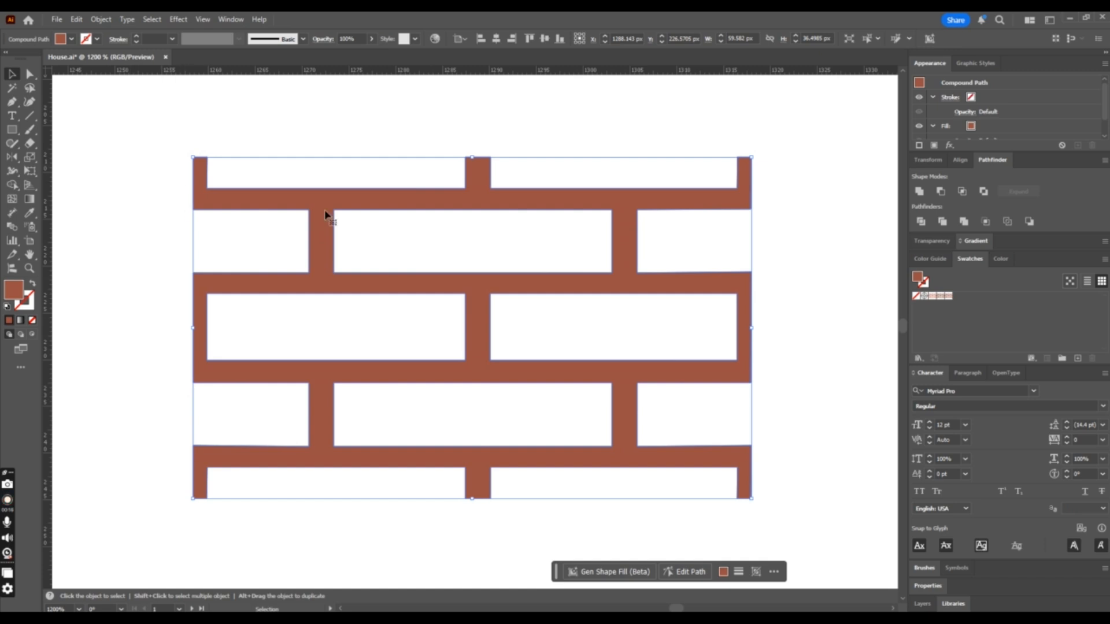
click(408, 141)
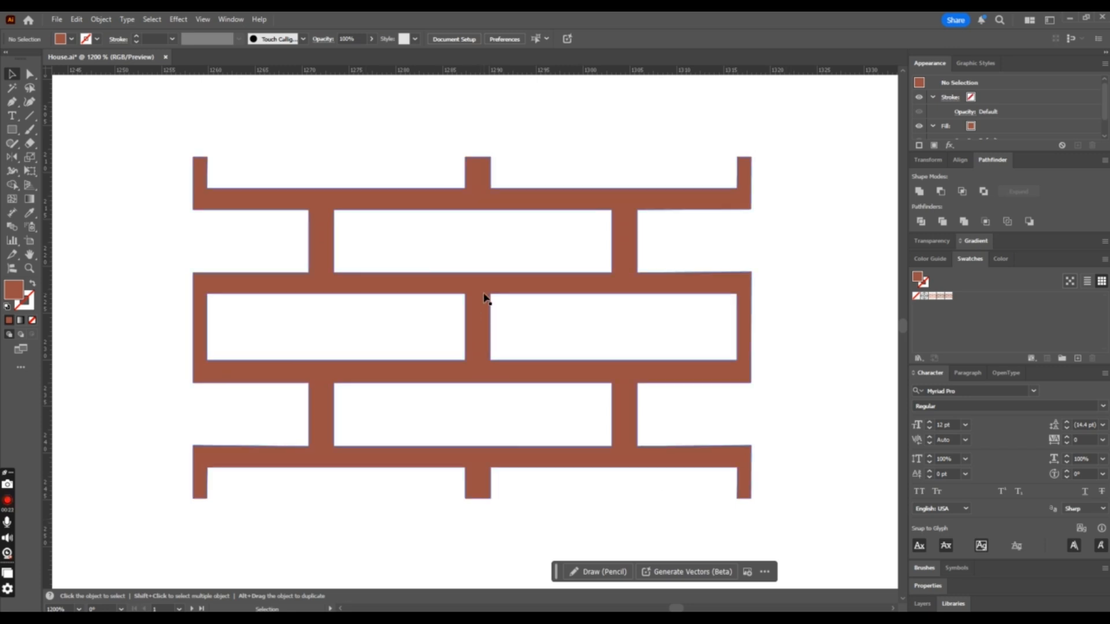
Try shifting the brick tile slightly and undo the move
drag(484, 297, 496, 285)
key(ctrl+z)
key(ctrl+minus)
key(ctrl+minus)
key(ctrl+minus)
key(ctrl+minus)
key(ctrl+minus)
key(ctrl+minus)
key(ctrl+minus)
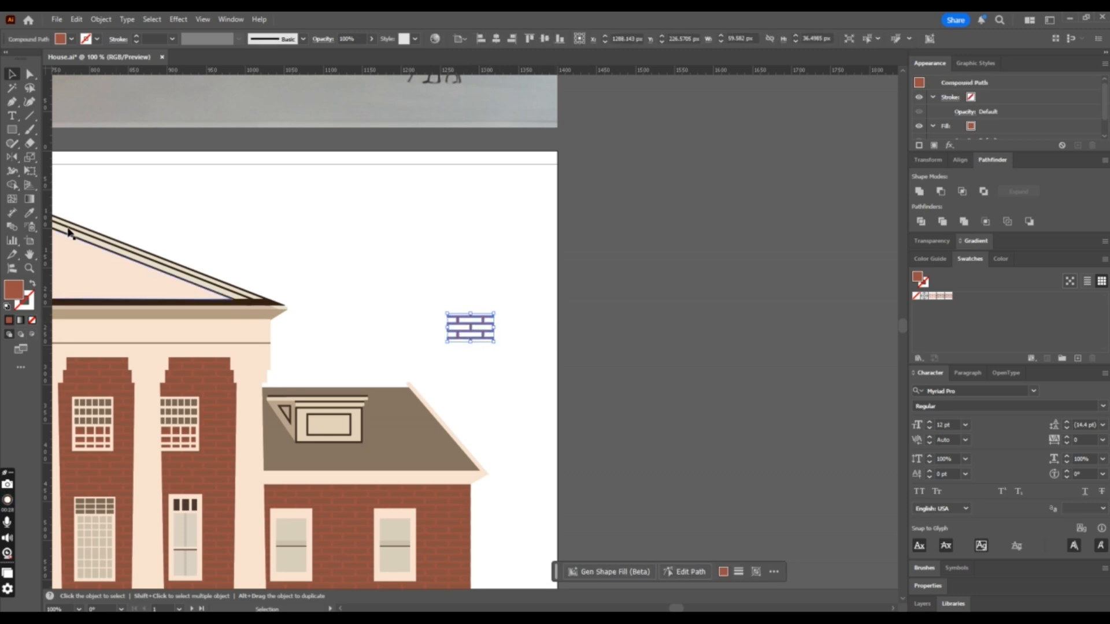
Save the brick tile artwork as a new pattern swatch
click(28, 212)
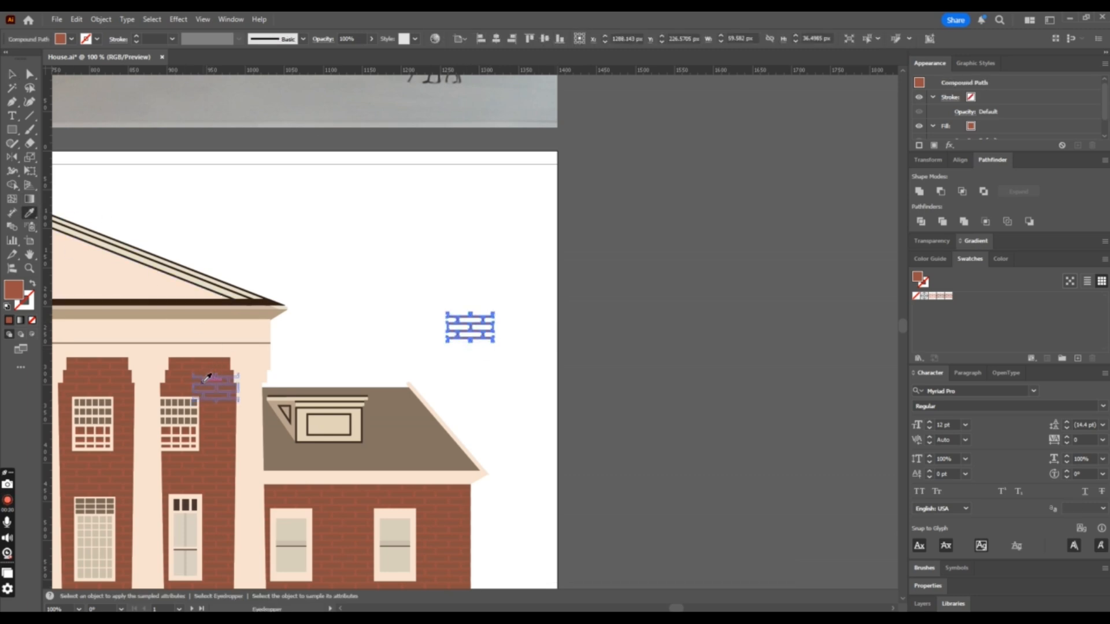
key(v)
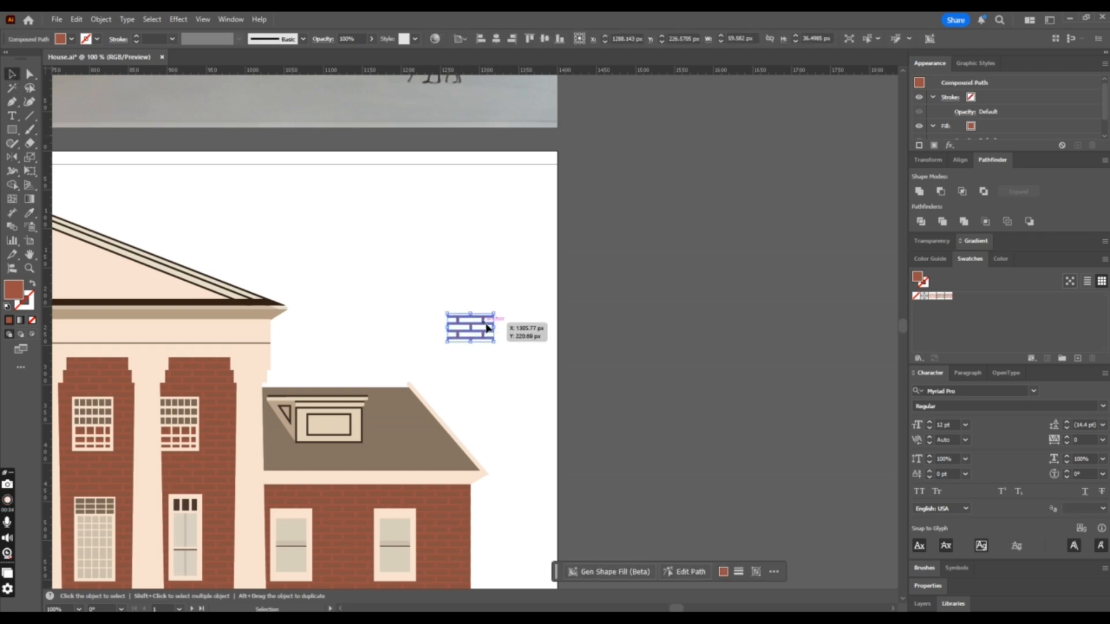
drag(487, 327, 971, 315)
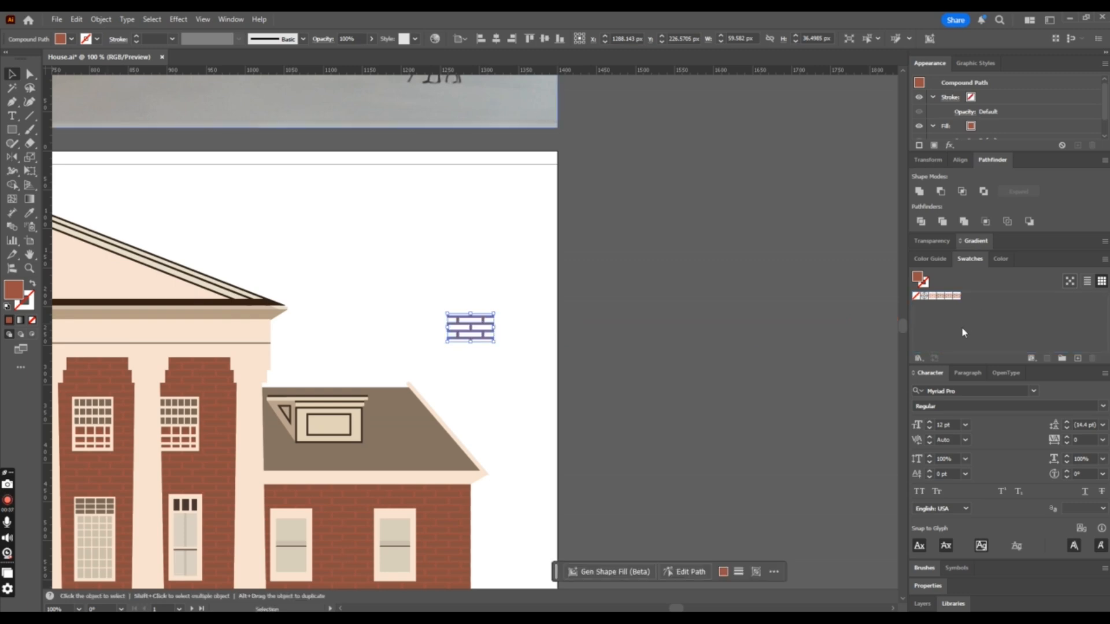
click(227, 21)
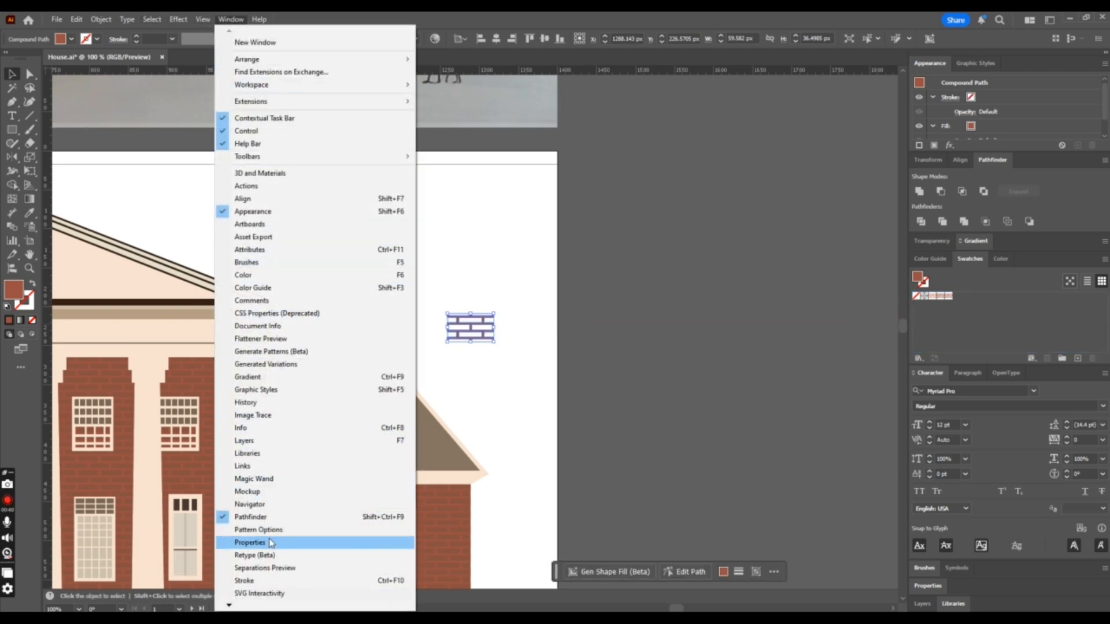
mouse_move(239, 605)
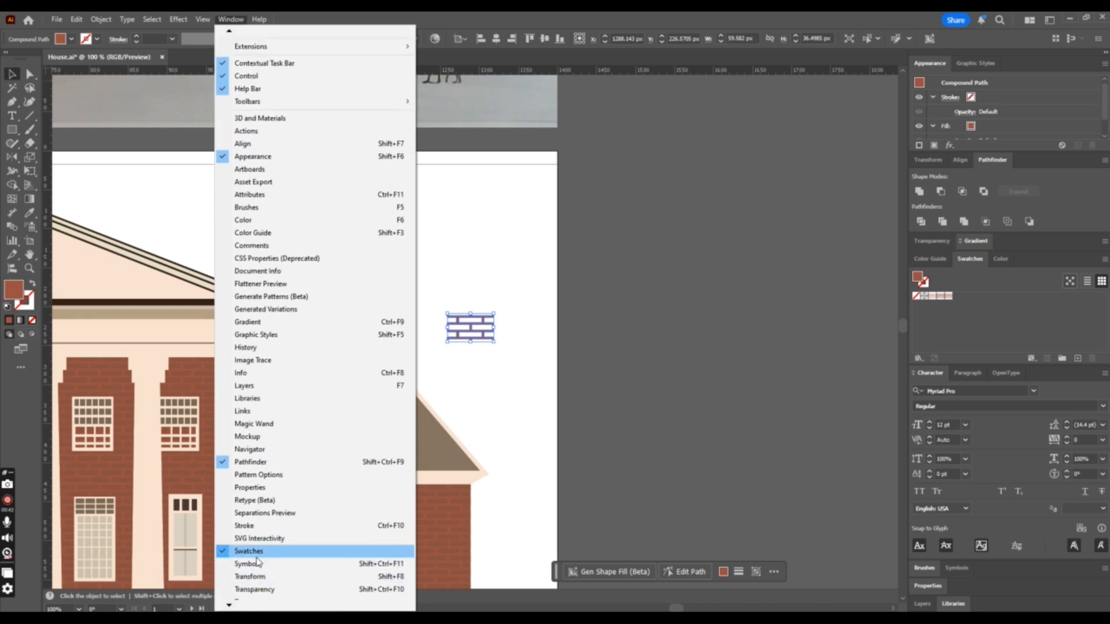
click(605, 345)
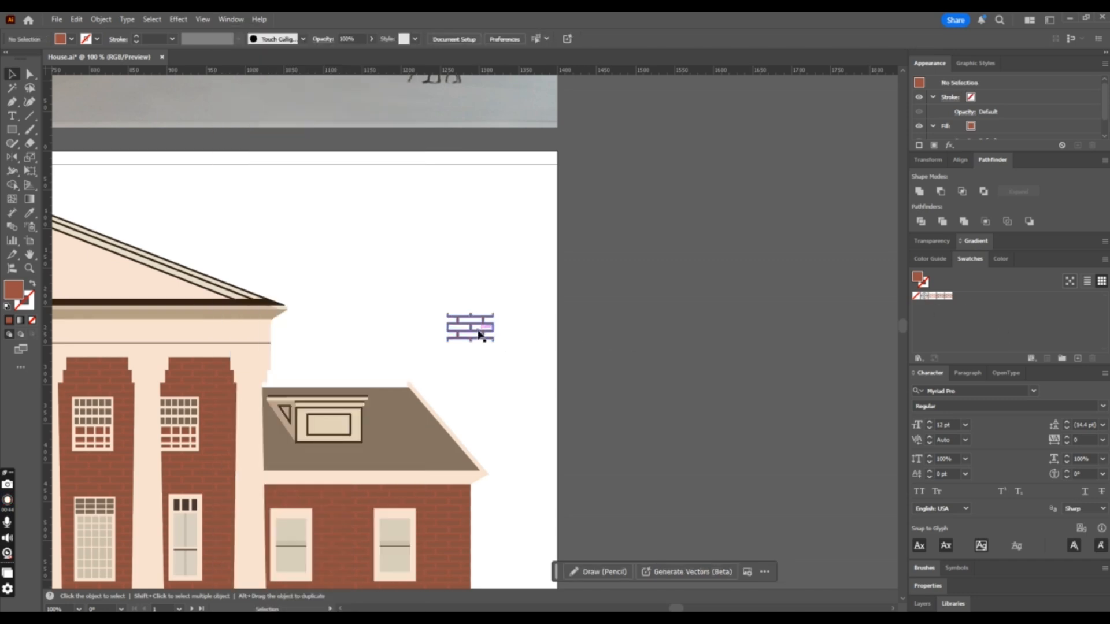
drag(477, 327, 988, 314)
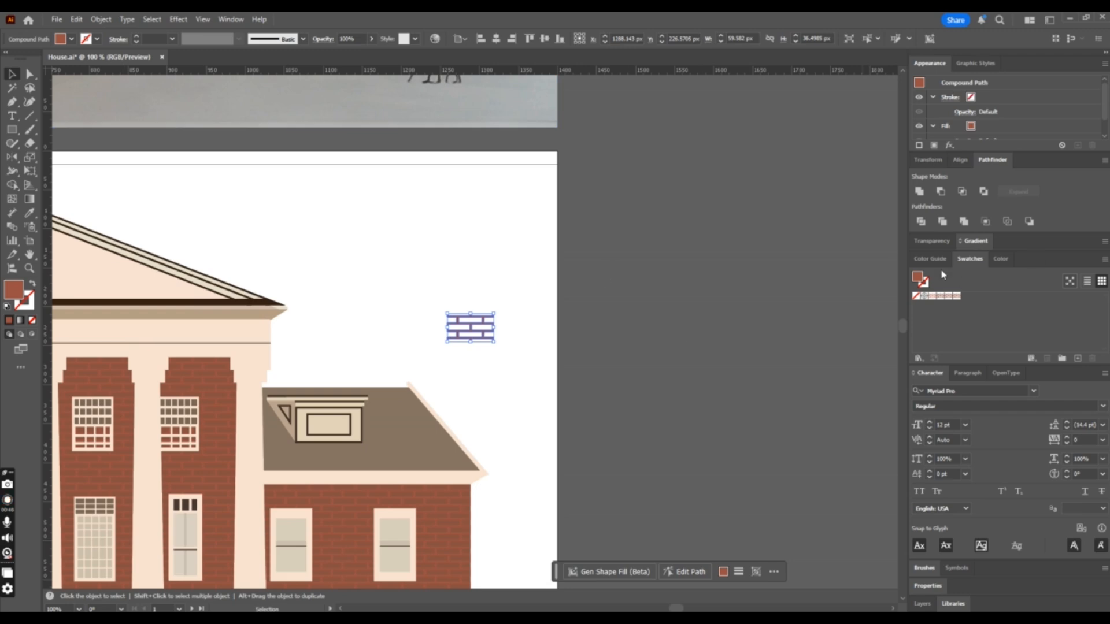
scroll(515, 466, down, 1)
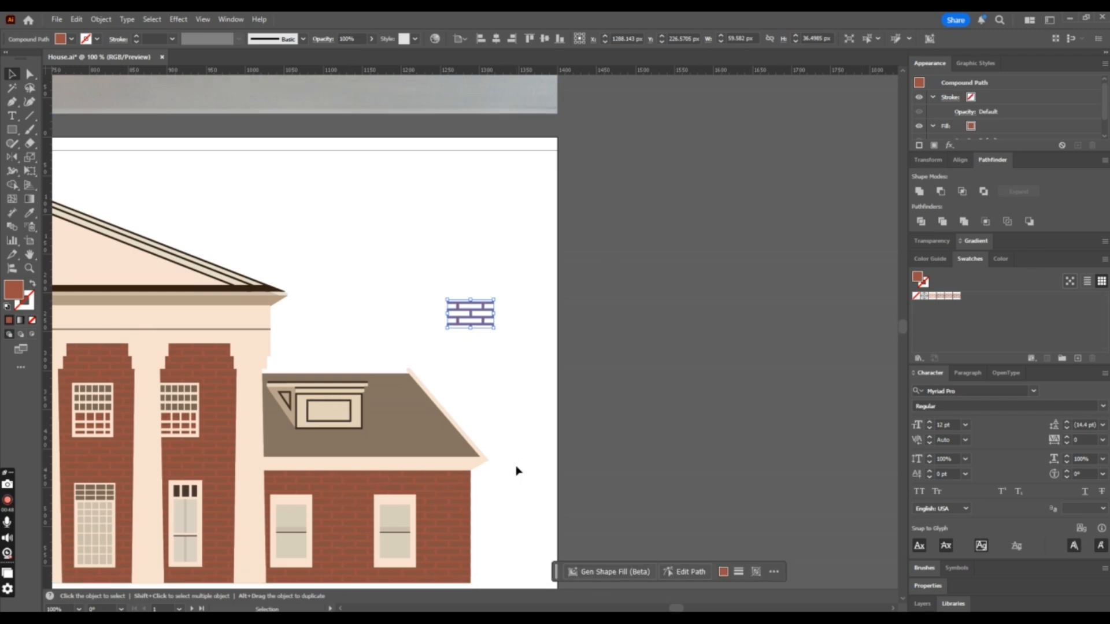
Try moving the plain building group beside the artboard to the right and undo the move
key(ctrl+minus)
key(ctrl+minus)
key(ctrl+minus)
key(ctrl+minus)
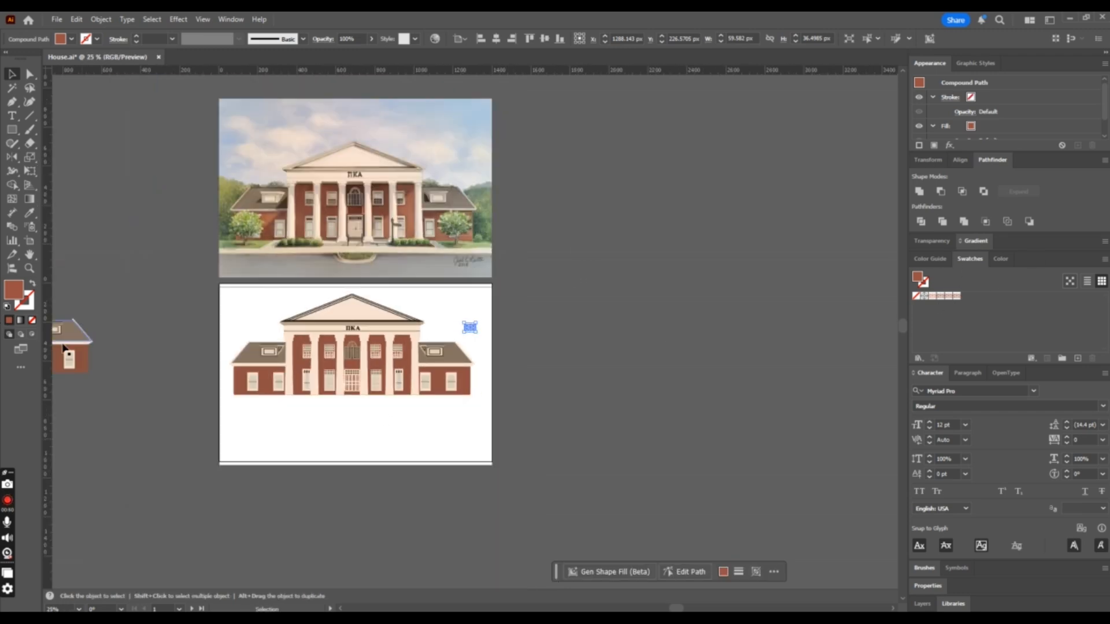
drag(83, 356, 564, 357)
key(ctrl+z)
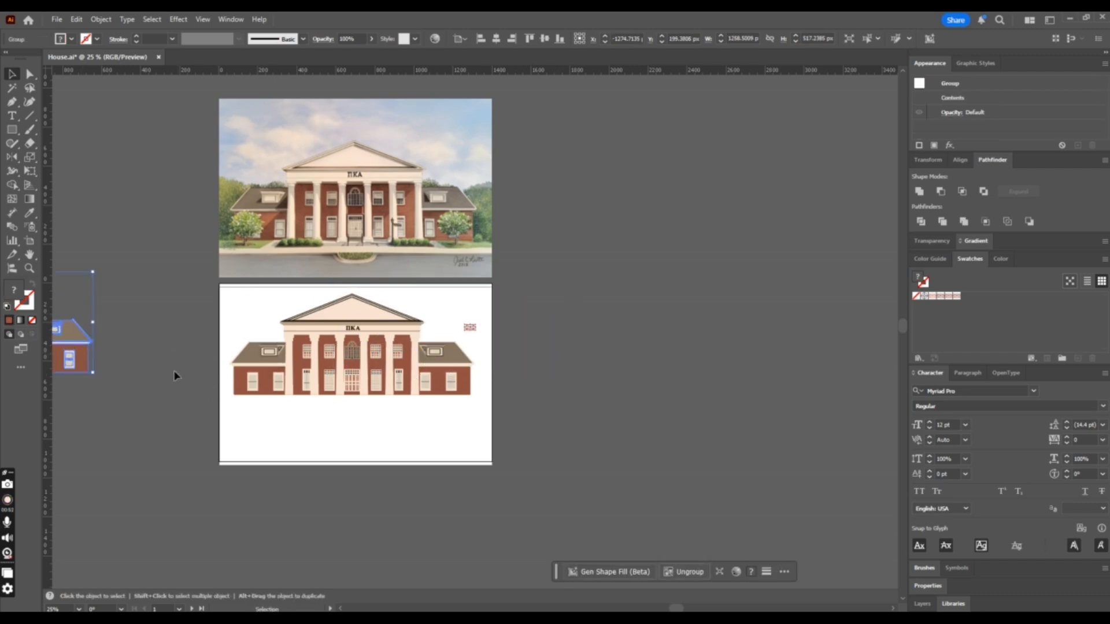
Ungroup the plain building beside the artboard, and ungroup its right wing as well
key(ctrl+1)
right_click(800, 284)
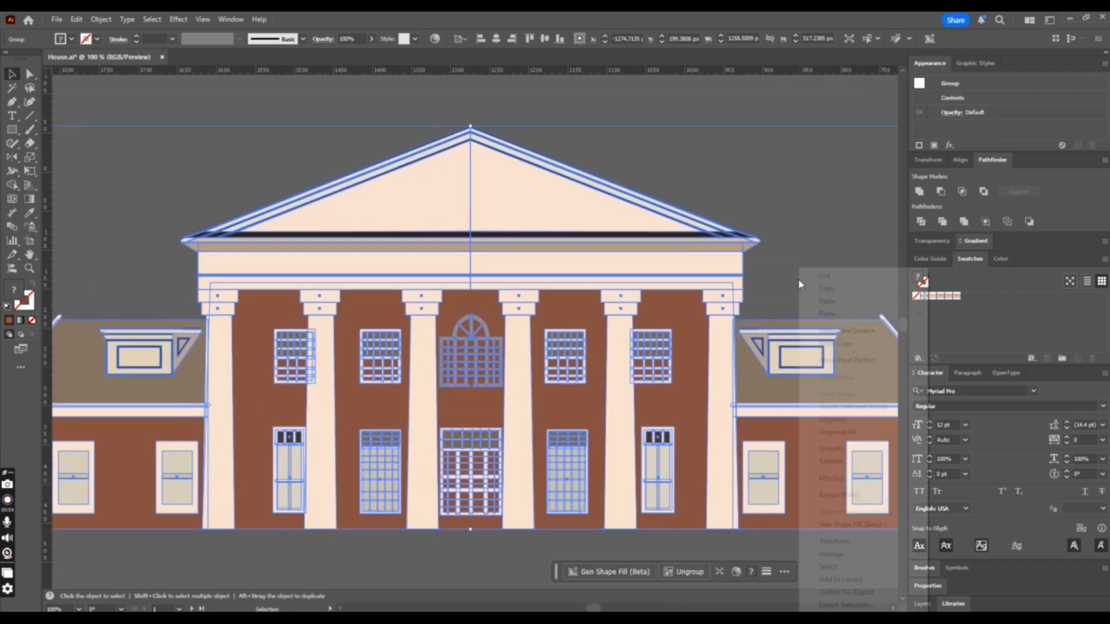
click(853, 420)
click(811, 282)
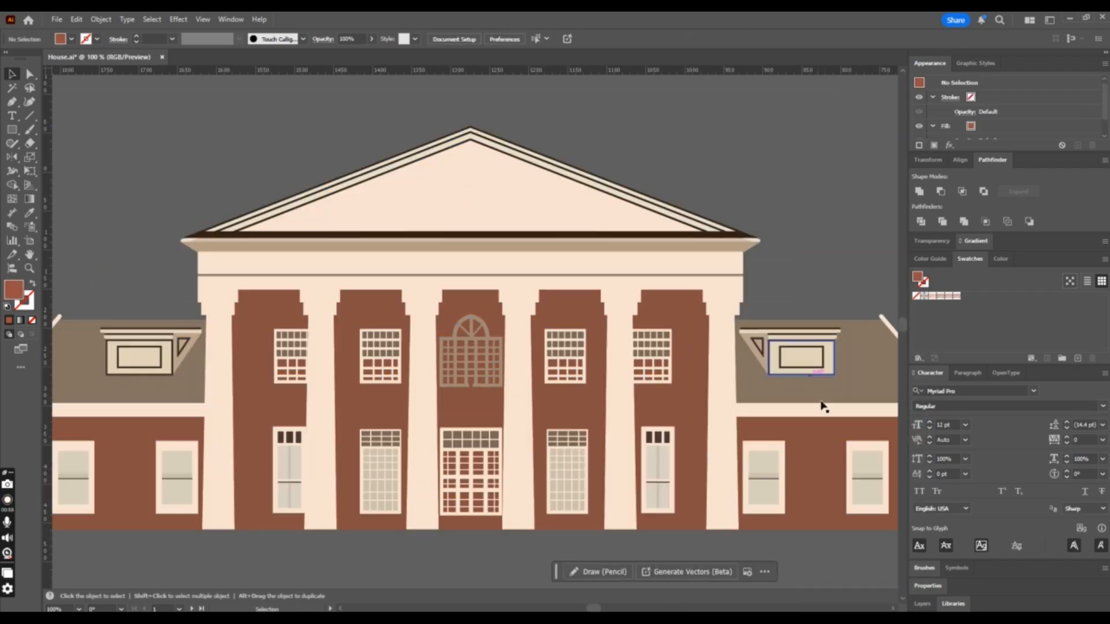
click(811, 444)
key(ctrl+minus)
key(ctrl+minus)
right_click(567, 345)
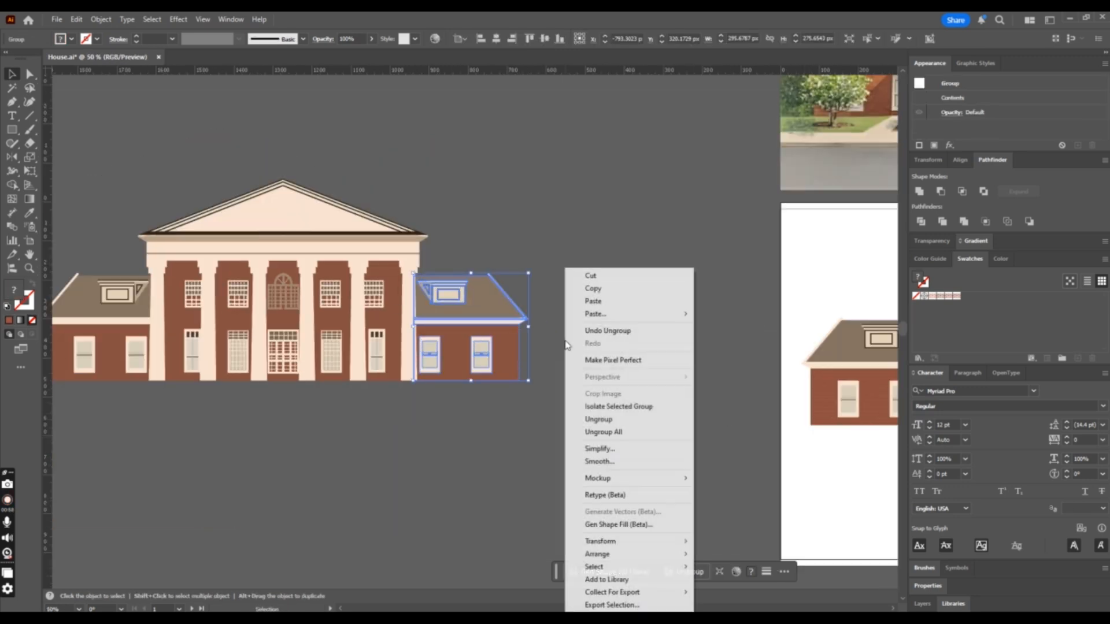
click(632, 434)
click(639, 411)
Try moving the right wing's plain brown wall out from under the roof and undo the move
key(ctrl+plus)
key(ctrl+plus)
key(ctrl+plus)
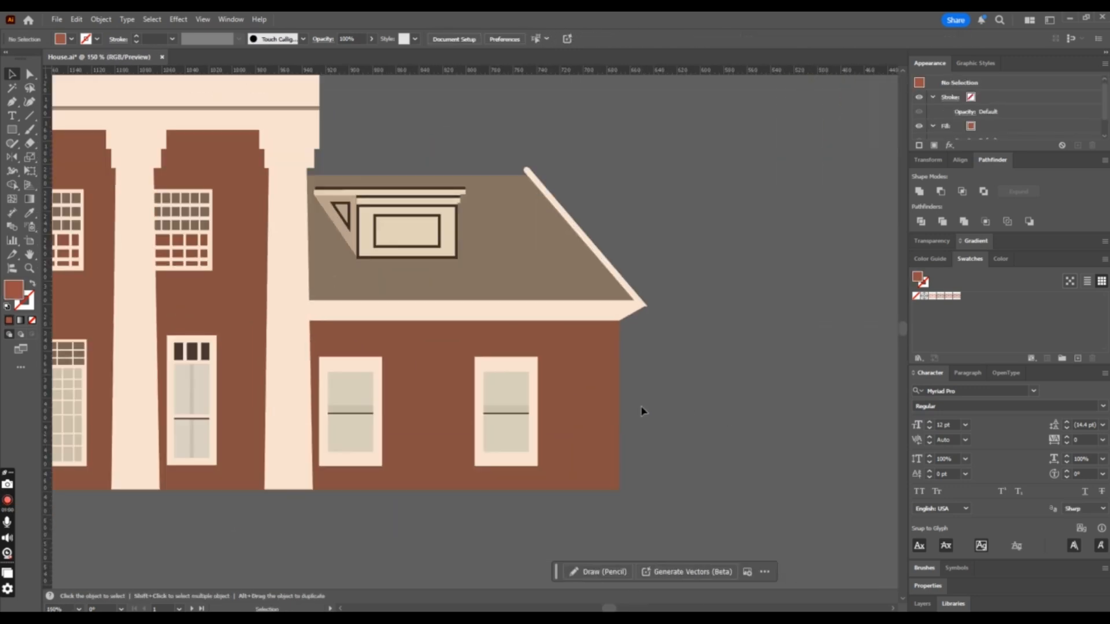
drag(620, 393, 707, 434)
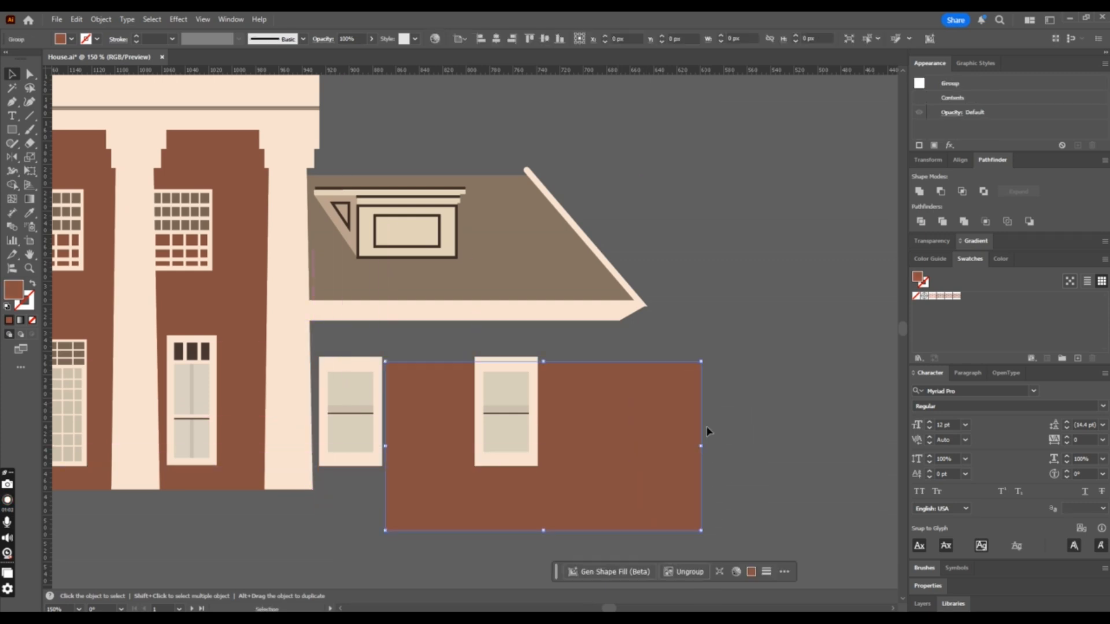
key(ctrl+z)
Duplicate the right wing's wall in place and fill the copy with the new brick pattern swatch
key(a)
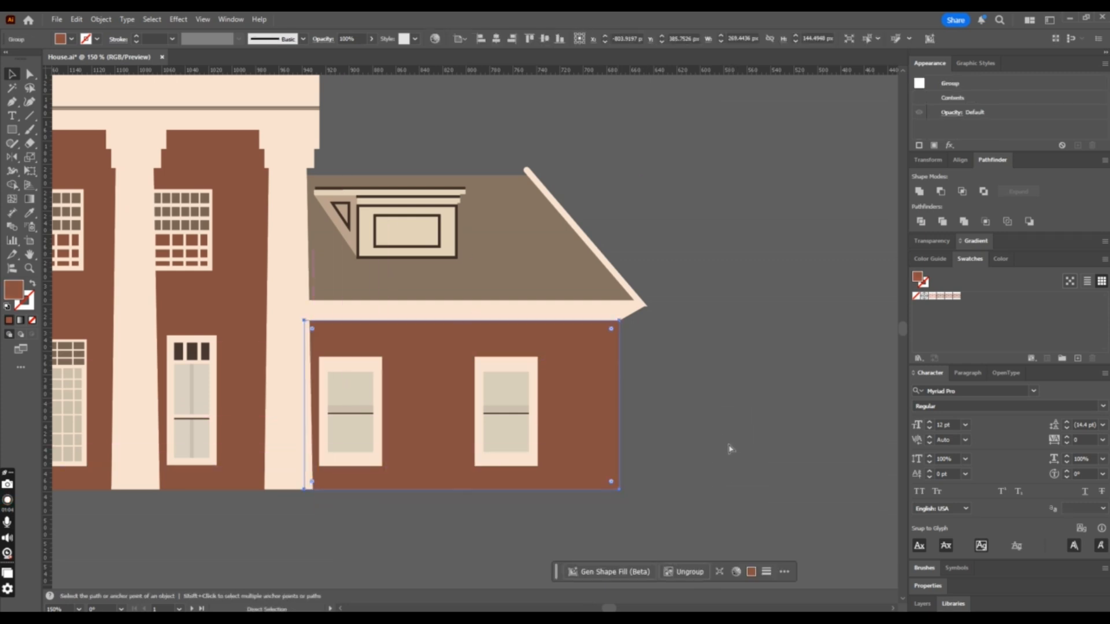
key(v)
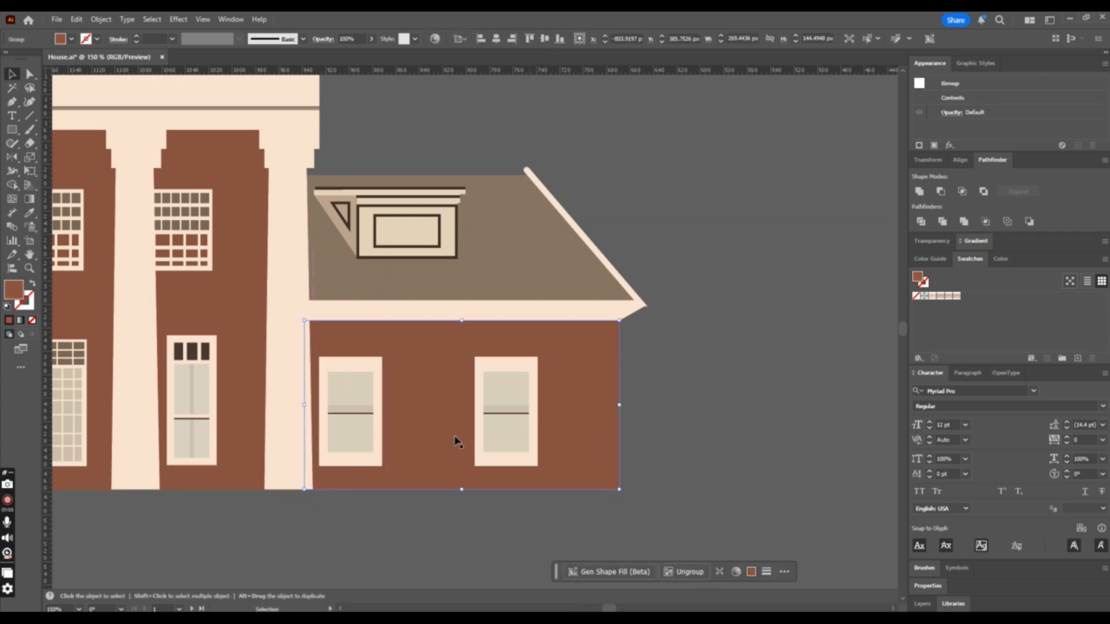
click(955, 299)
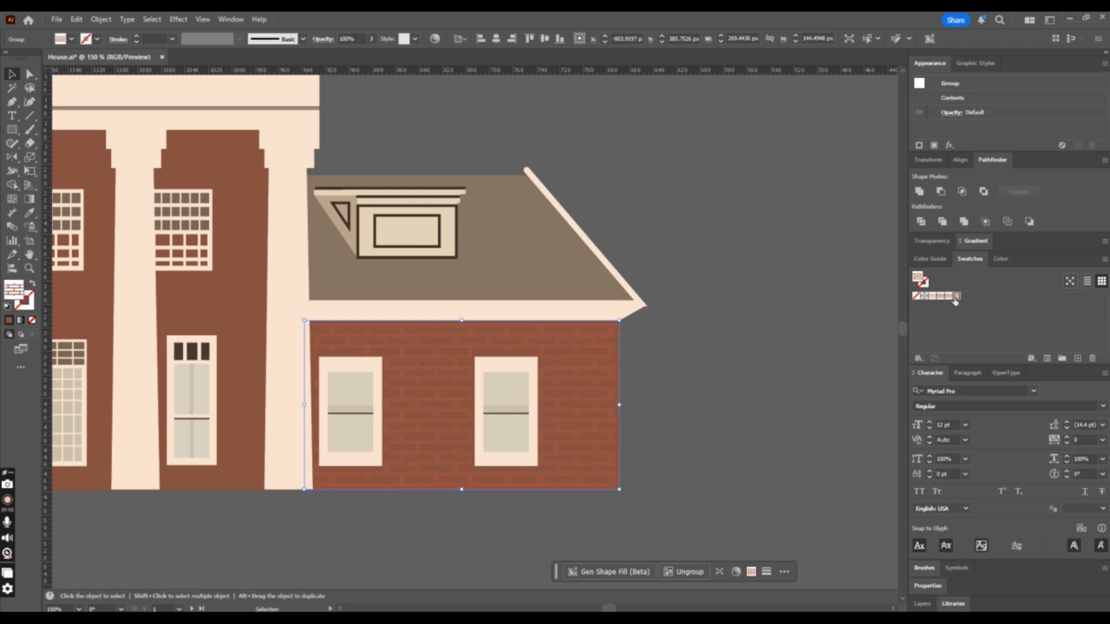
click(744, 414)
Try offsetting the brick-patterned wall copy from the plain wall beneath and undo the move
drag(615, 411, 665, 422)
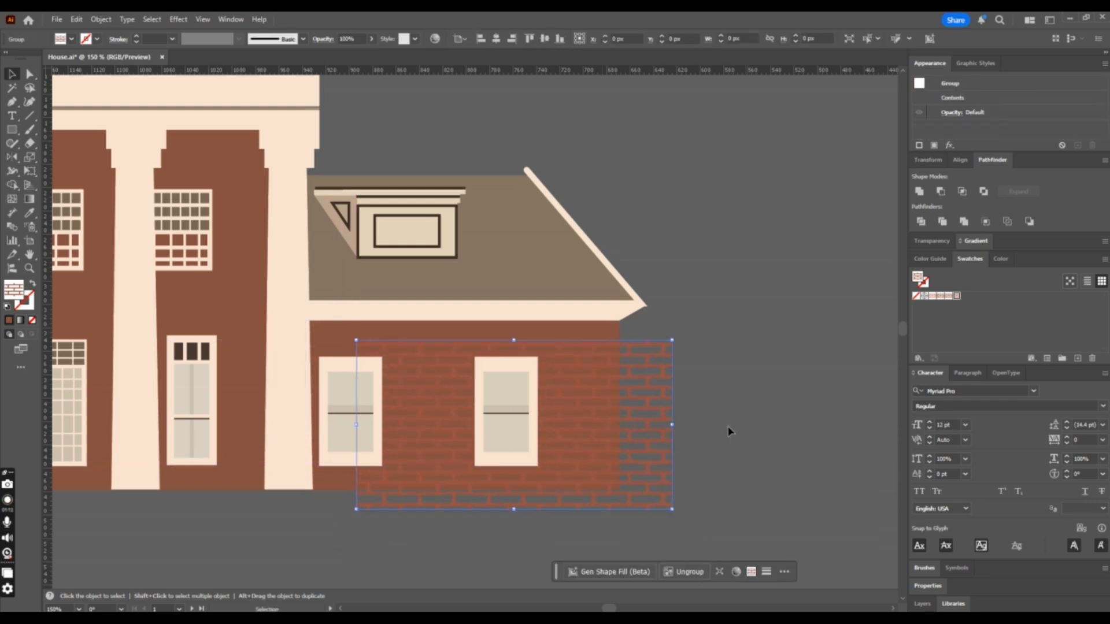
key(ctrl+z)
key(ctrl+minus)
key(ctrl+minus)
key(ctrl+minus)
key(ctrl+minus)
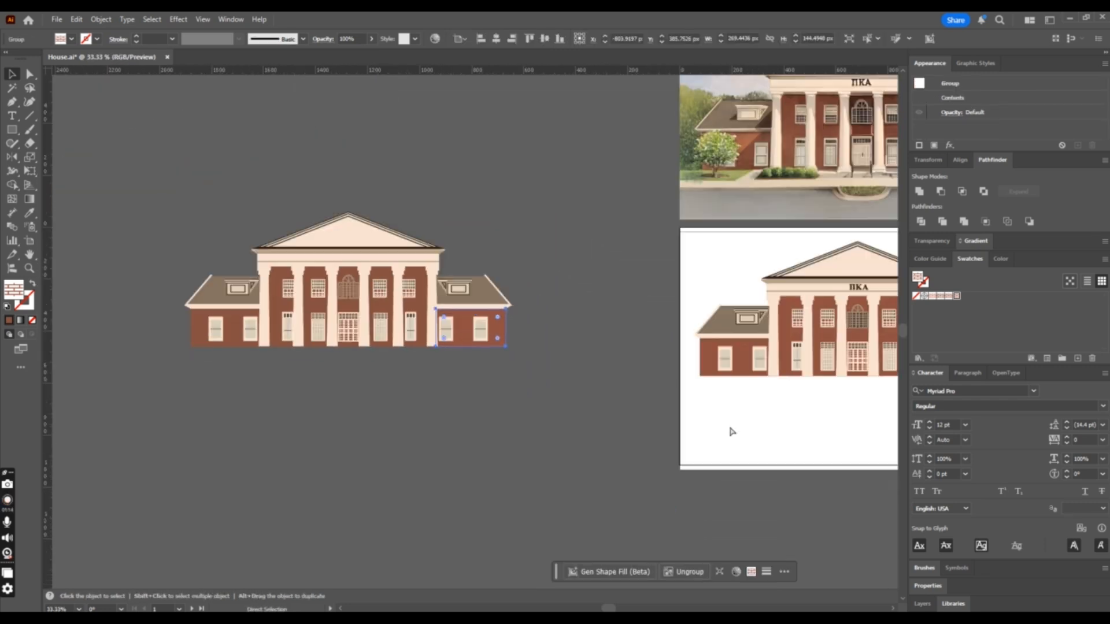
key(ctrl+plus)
key(ctrl+plus)
key(ctrl+plus)
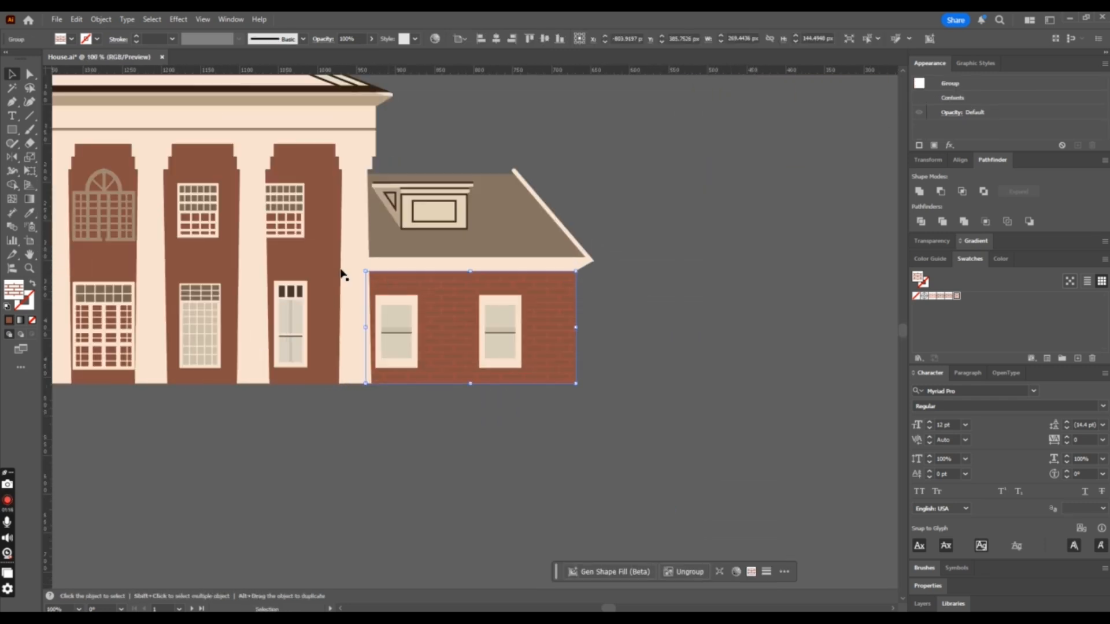
Try moving the central section's wall downward, undo the move, and clear the selection
drag(319, 269, 338, 320)
key(ctrl+minus)
key(ctrl+z)
drag(252, 335, 249, 343)
click(564, 441)
key(ctrl+minus)
key(ctrl+minus)
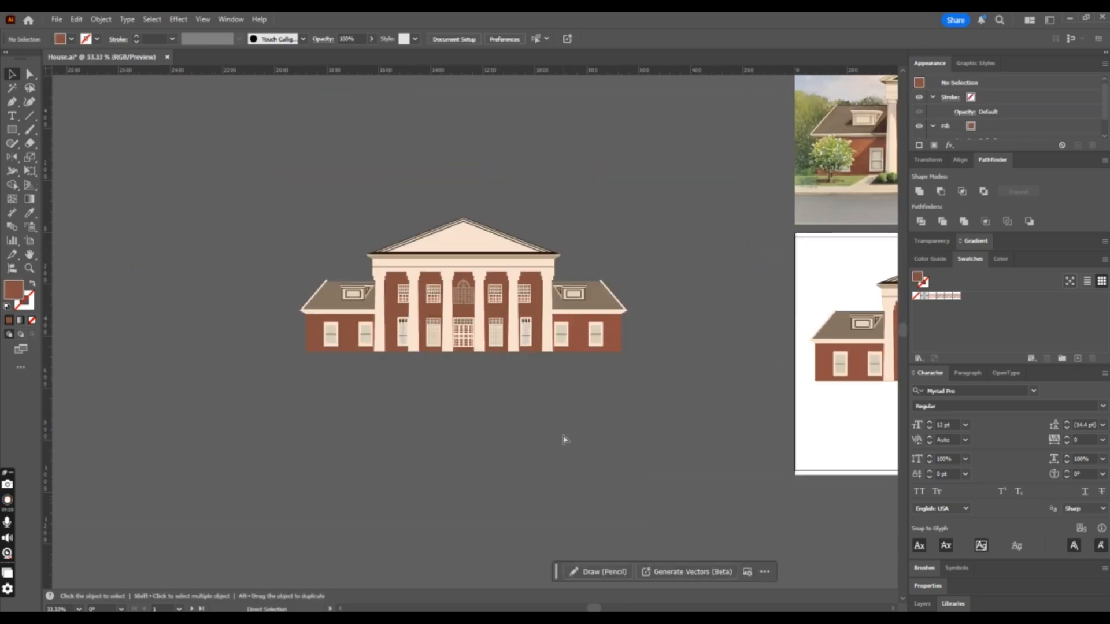
key(ctrl+minus)
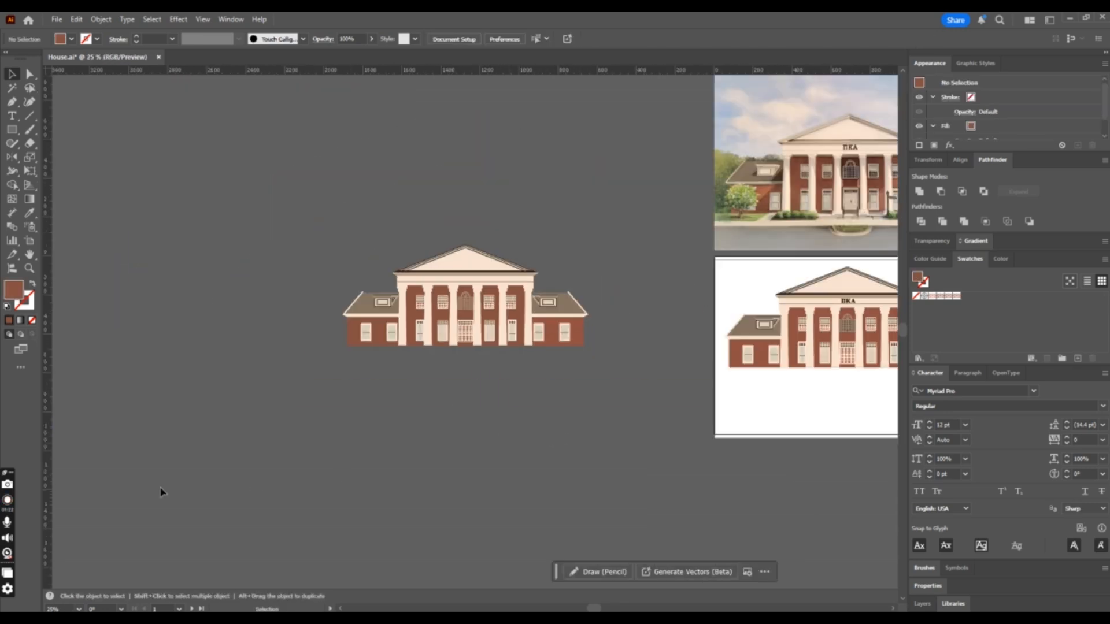